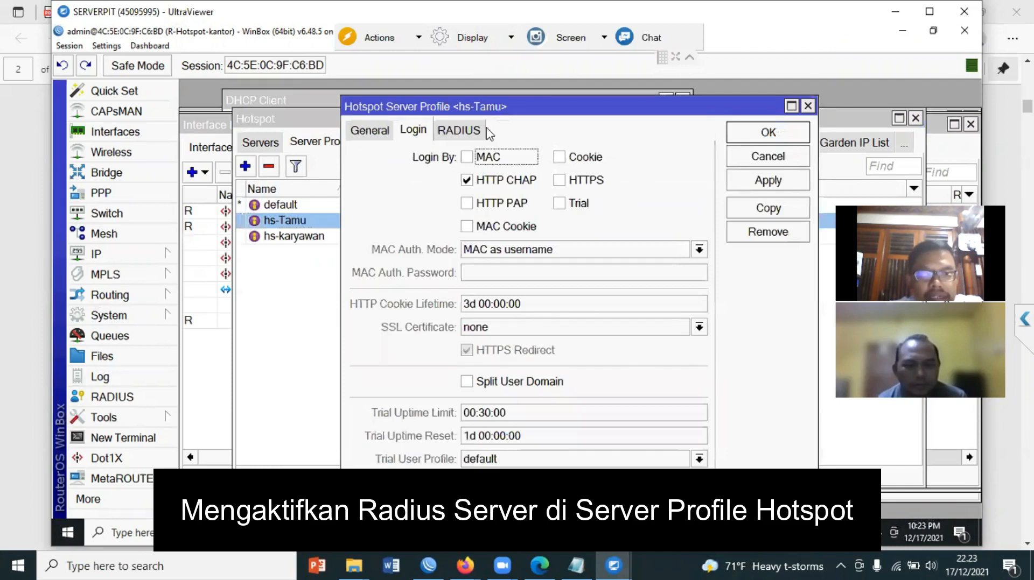
Step: Enable Use RADIUS in the hs-Tamu hotspot server profile and save the profile
{"action": "left_click", "coordinate": [480, 130]}
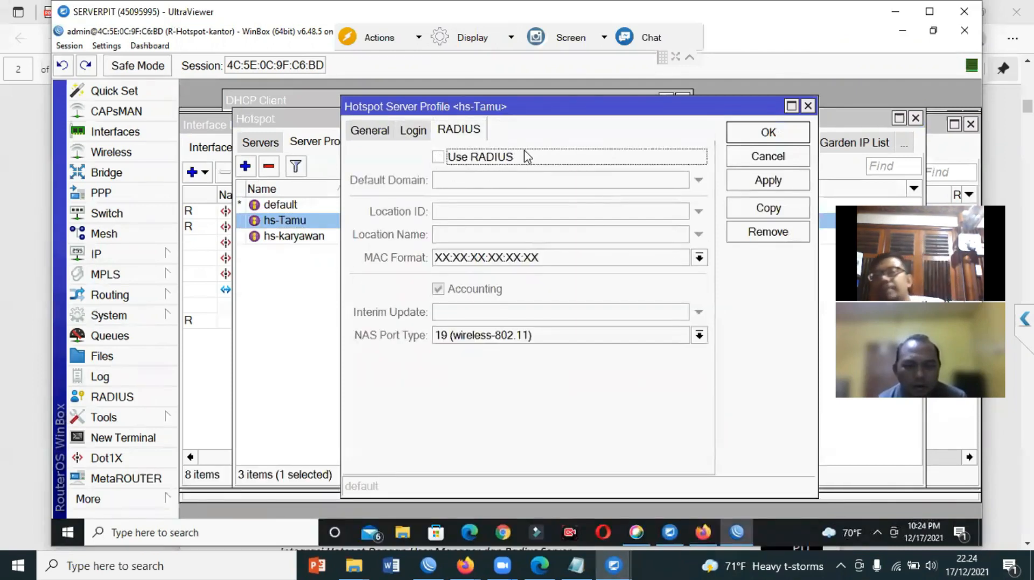
{"action": "left_click", "coordinate": [450, 157]}
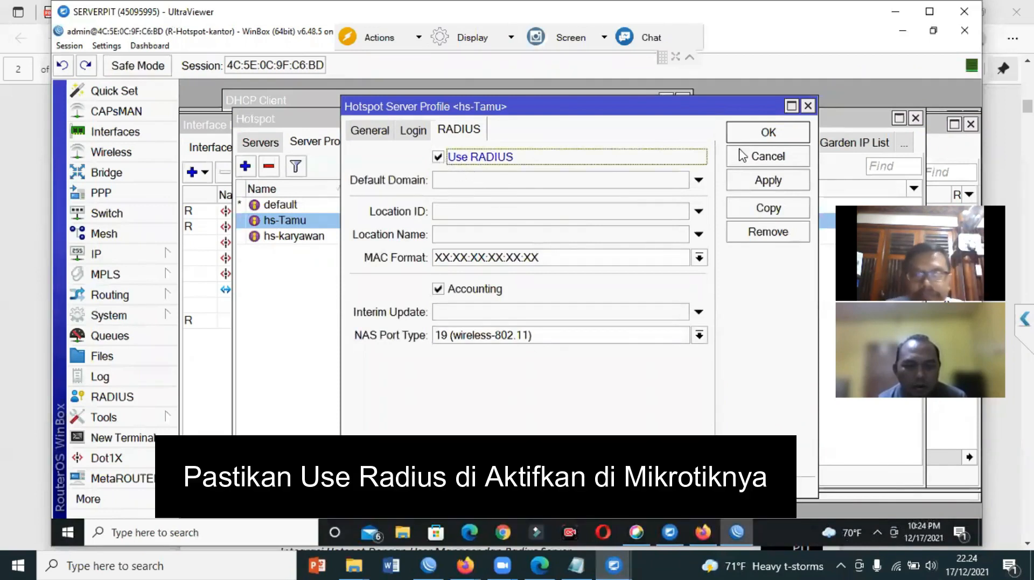
{"action": "left_click", "coordinate": [788, 136]}
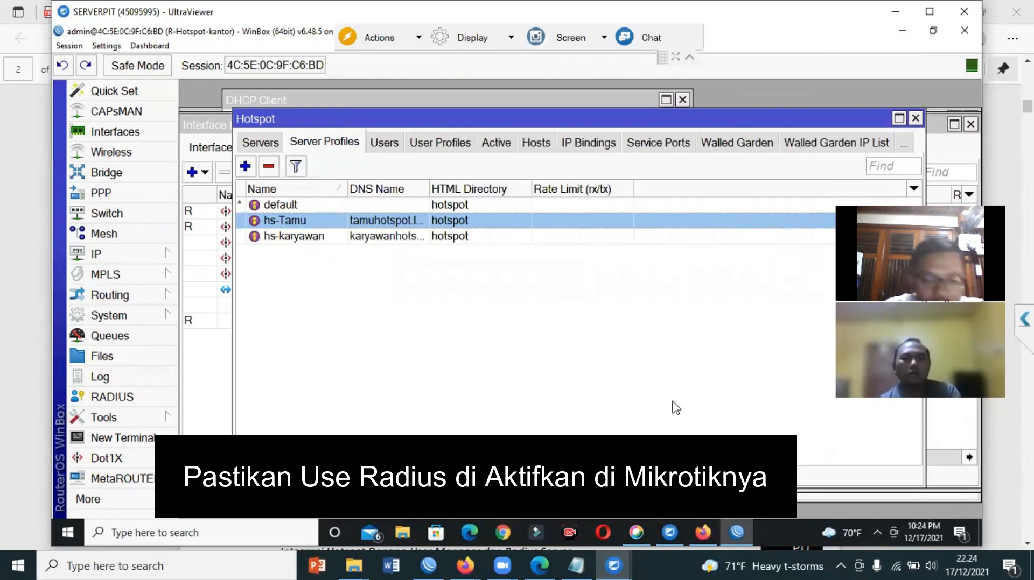
{"action": "left_click", "coordinate": [541, 564]}
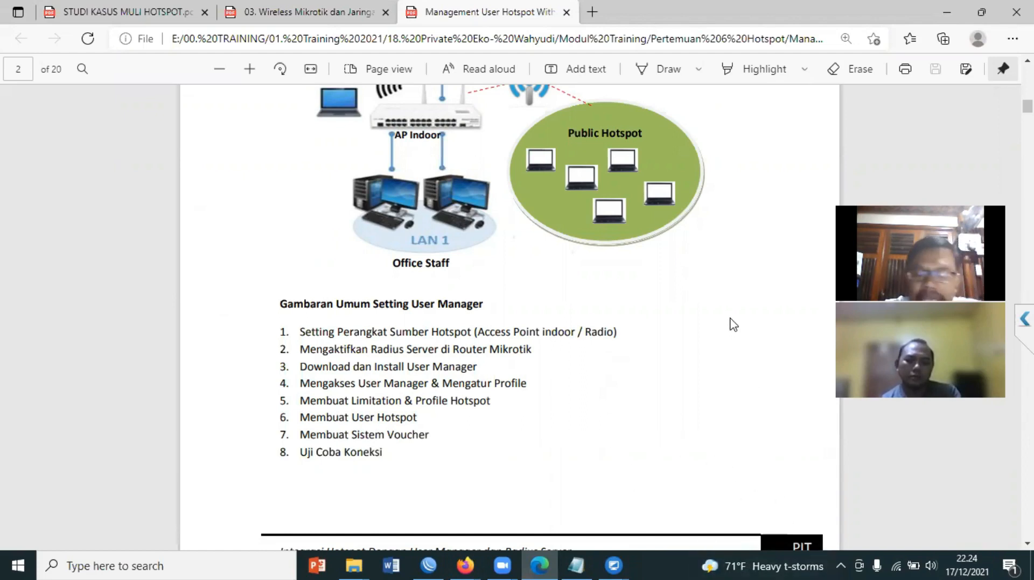
{"action": "left_click", "coordinate": [576, 565]}
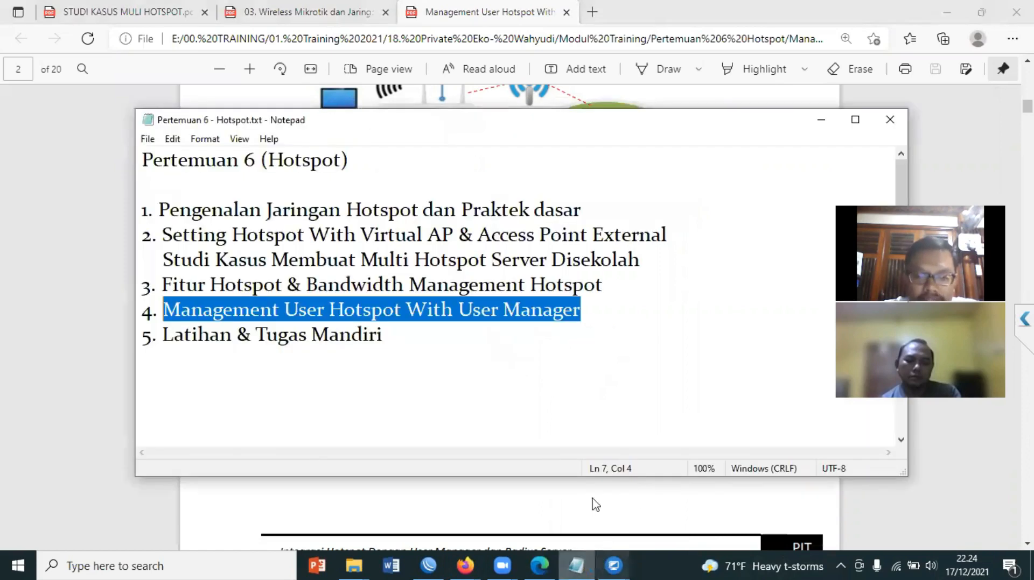
{"action": "scroll", "coordinate": [609, 348], "scroll_direction": "down", "scroll_amount": 5}
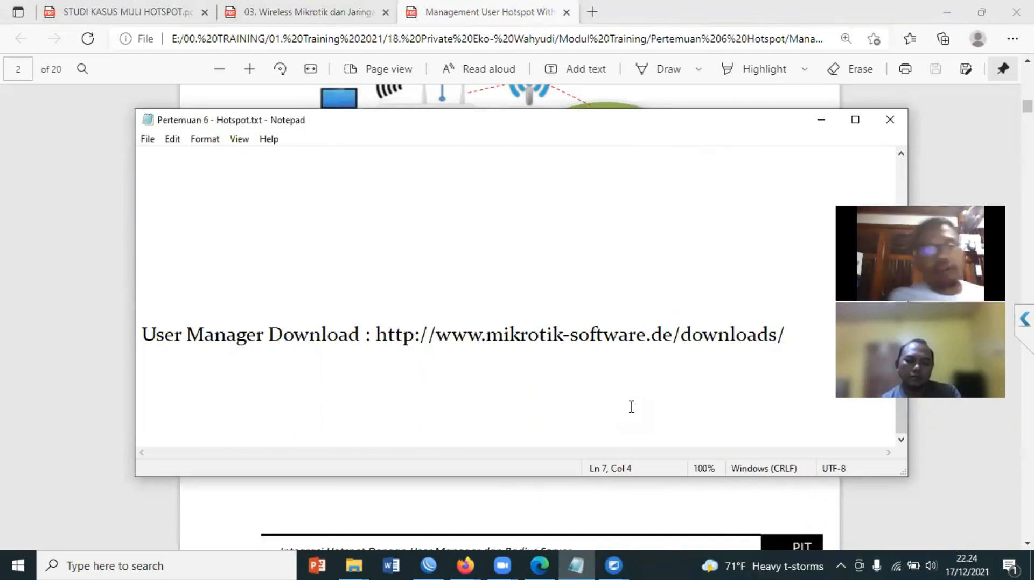
{"action": "left_click_drag", "start_coordinate": [382, 335], "coordinate": [786, 328]}
{"action": "key", "text": "ctrl+c"}
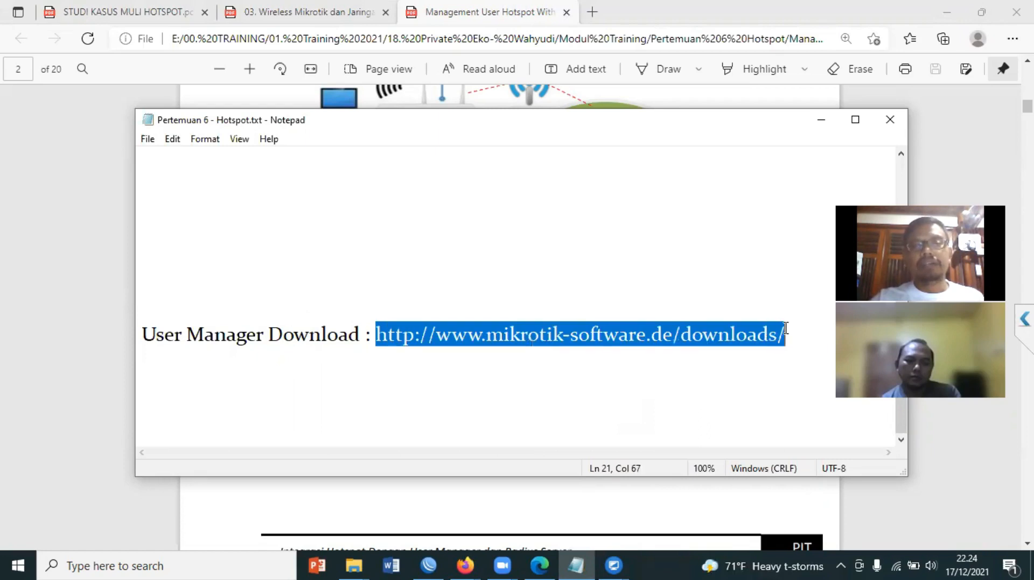
{"action": "right_click", "coordinate": [758, 332]}
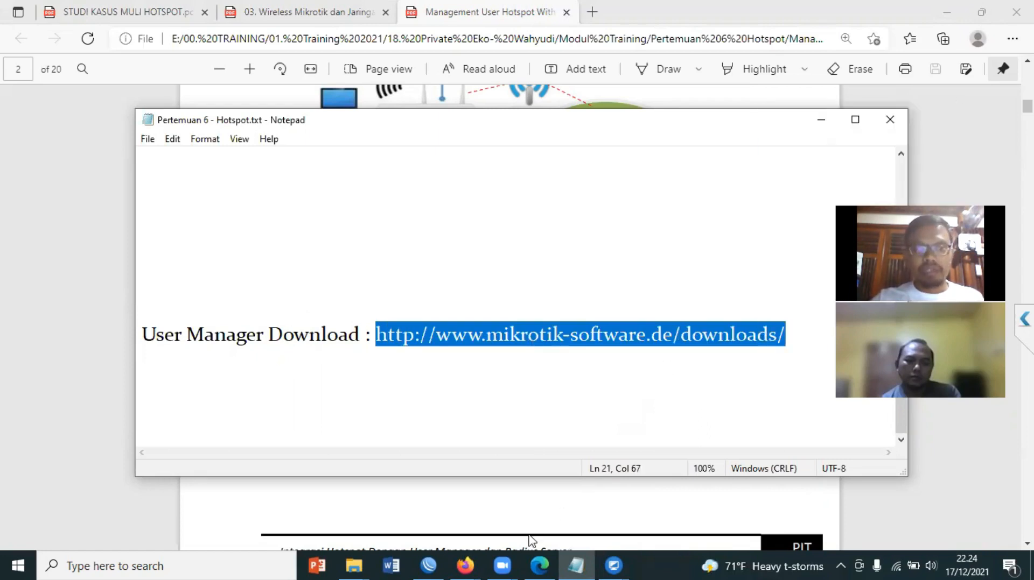
Step: Switch to Firefox and load the copied mikrotik-software.de/downloads address in the open tab
{"action": "mouse_move", "coordinate": [464, 557]}
{"action": "left_click", "coordinate": [484, 511]}
{"action": "left_click", "coordinate": [493, 71]}
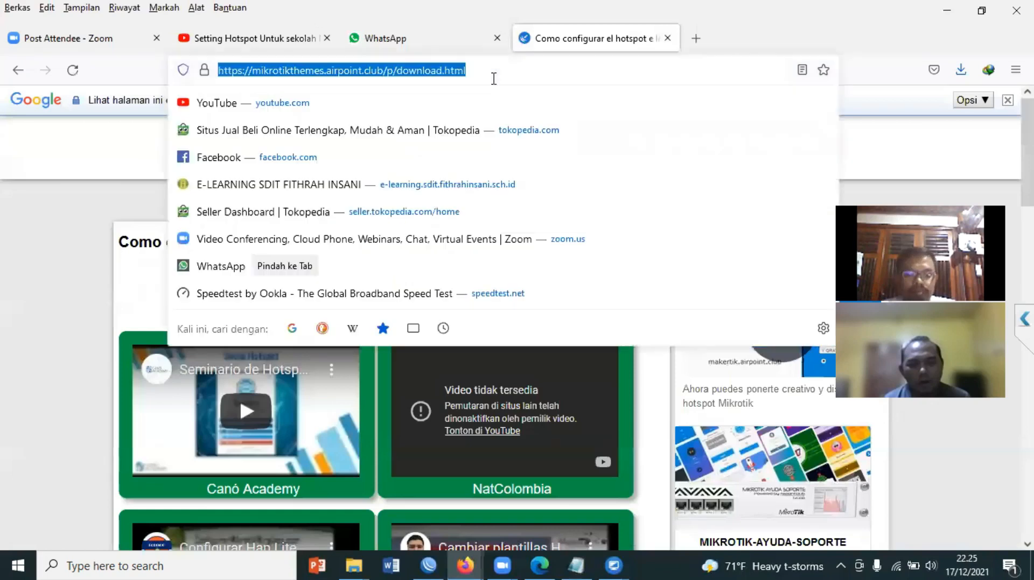
{"action": "key", "text": "ctrl+v"}
{"action": "key", "text": "Return"}
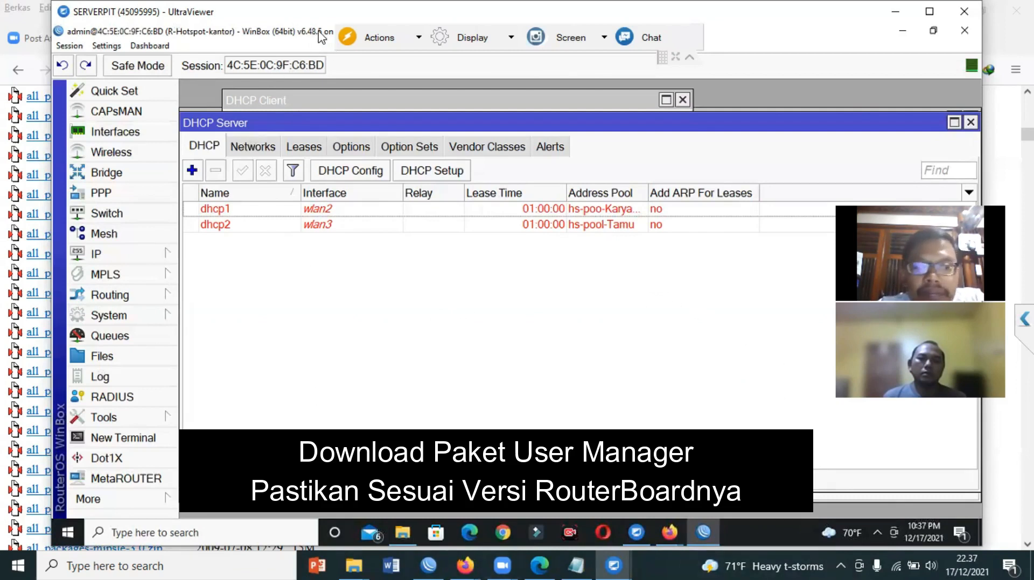
Step: In the remote computer's Firefox, download all_packages-mipsbe-6.48.5.zip from the mikrotik-software.de downloads list and save the file
{"action": "left_click", "coordinate": [667, 539]}
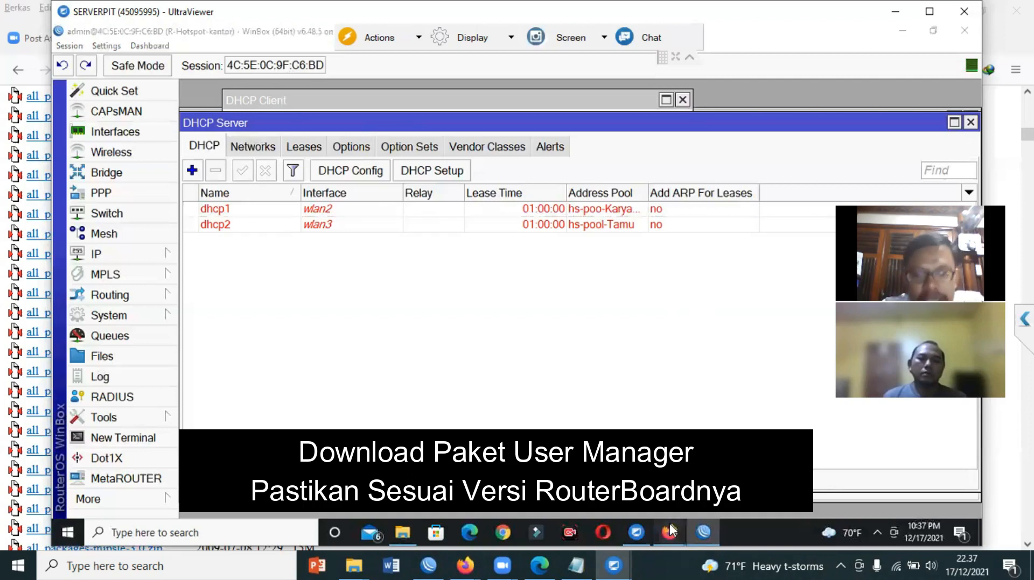
{"action": "left_click", "coordinate": [595, 471]}
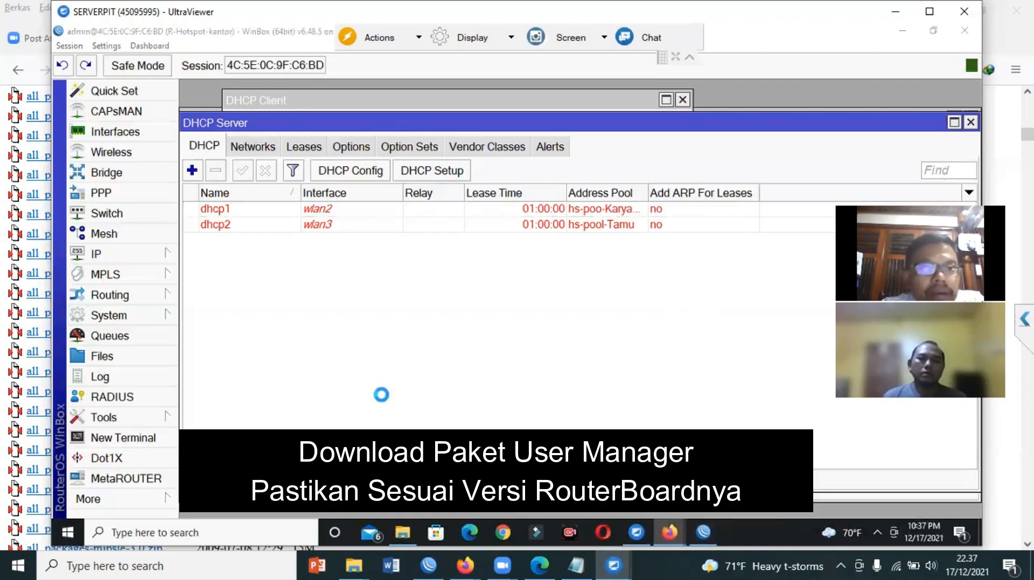
{"action": "scroll", "coordinate": [364, 360], "scroll_direction": "down", "scroll_amount": 5}
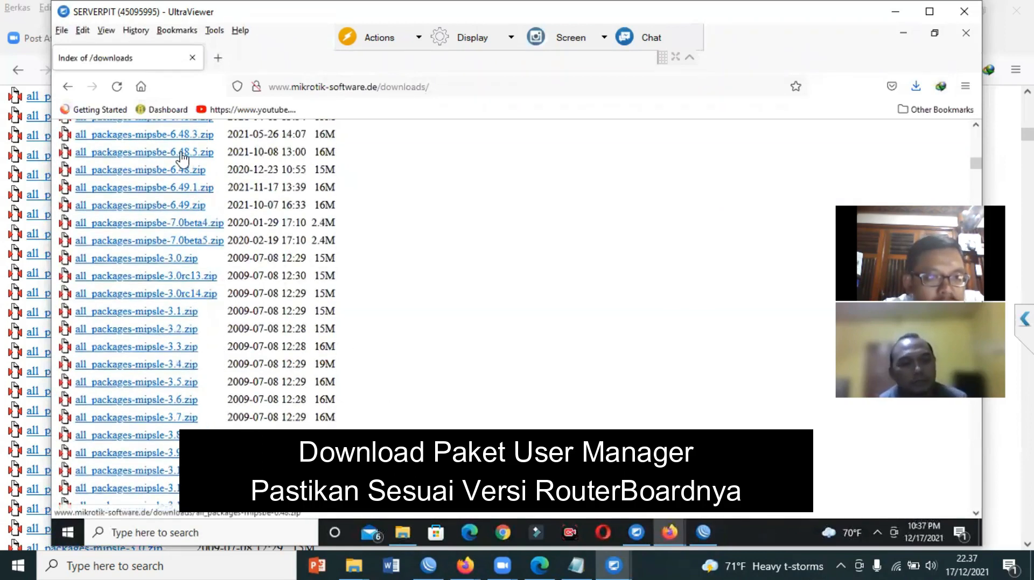
{"action": "left_click", "coordinate": [165, 158]}
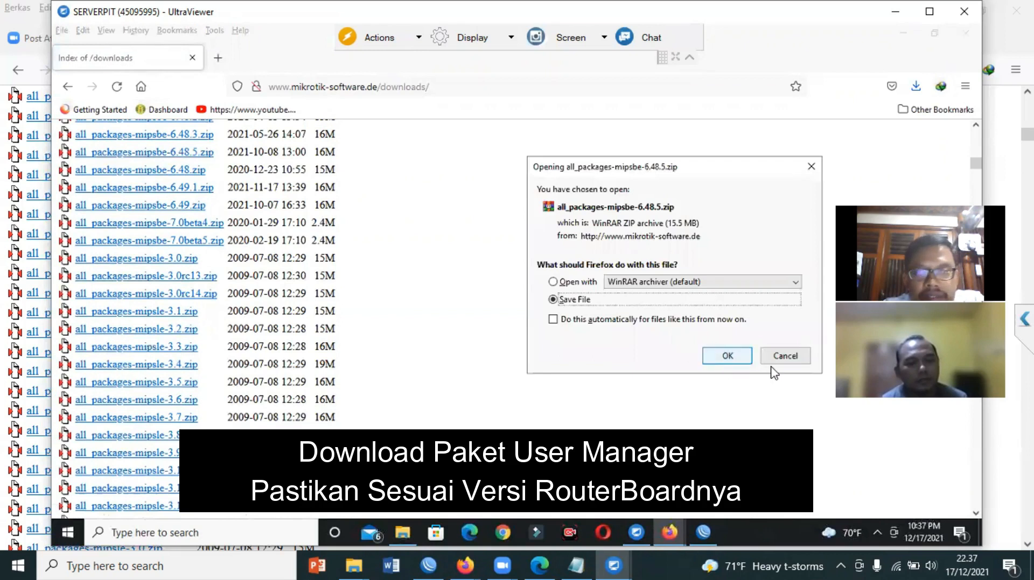
{"action": "left_click", "coordinate": [729, 356]}
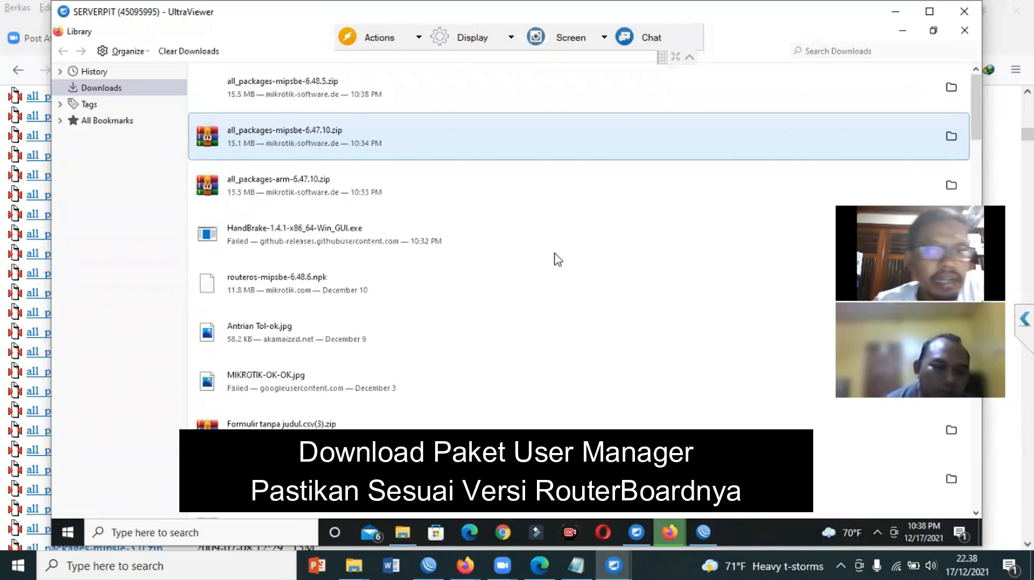
Step: Replace all contents of the UM folder in Downloads with the downloaded all_packages-mipsbe-6.48.5 archive by moving it there
{"action": "left_click", "coordinate": [950, 89]}
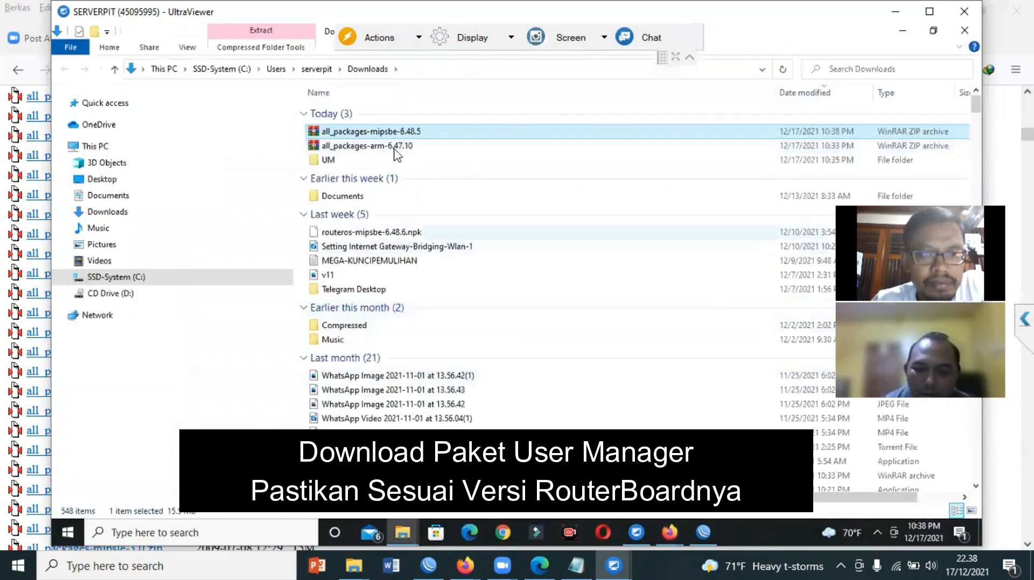
{"action": "right_click", "coordinate": [384, 133]}
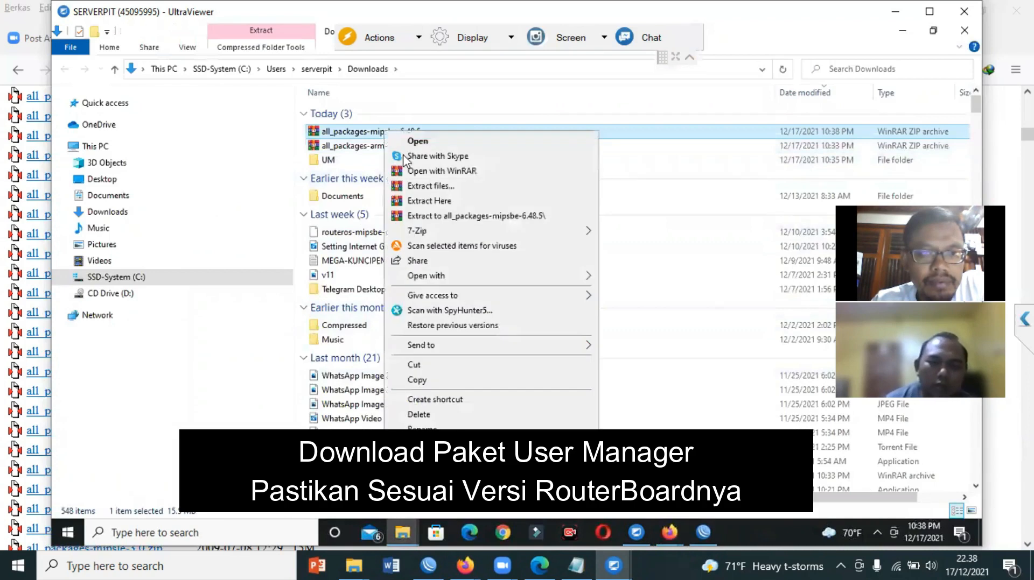
{"action": "left_click", "coordinate": [419, 367]}
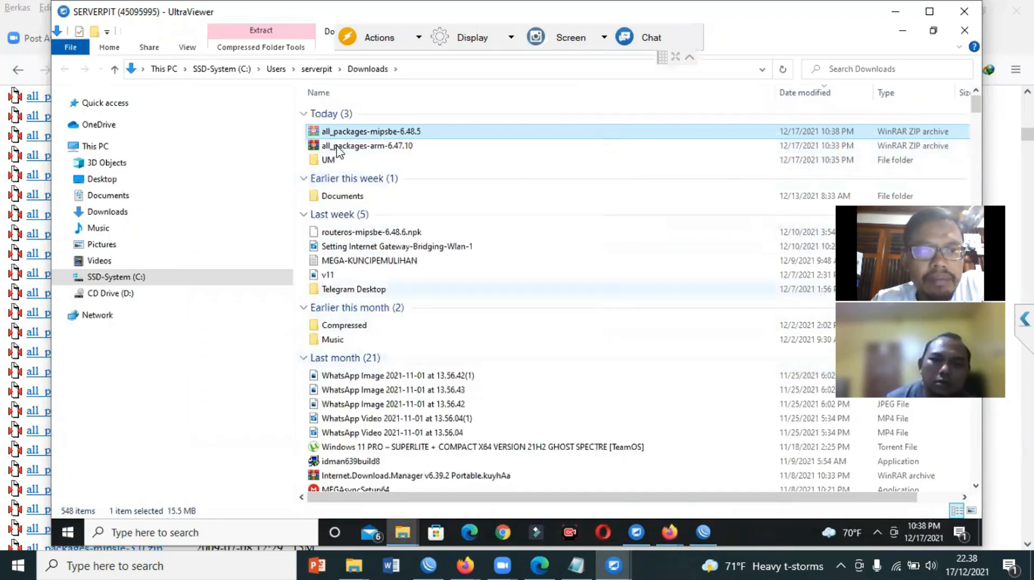
{"action": "double_click", "coordinate": [326, 160]}
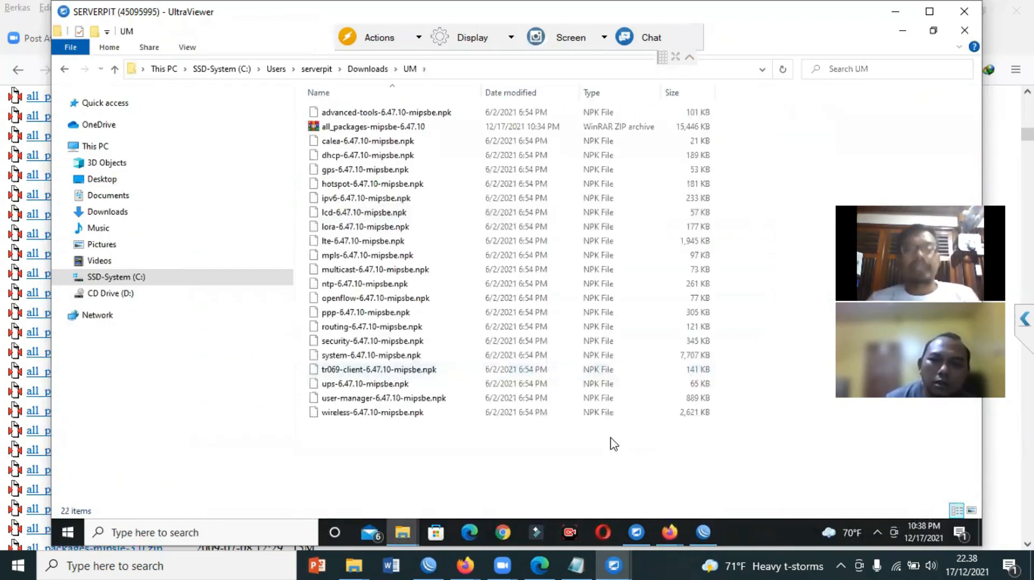
{"action": "key", "text": "ctrl+a"}
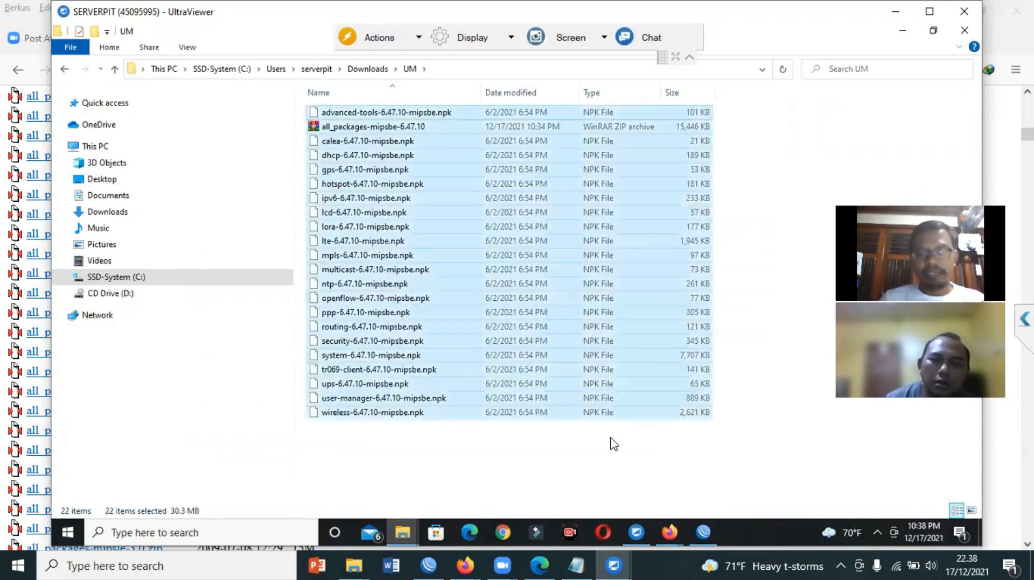
{"action": "key", "text": "Delete"}
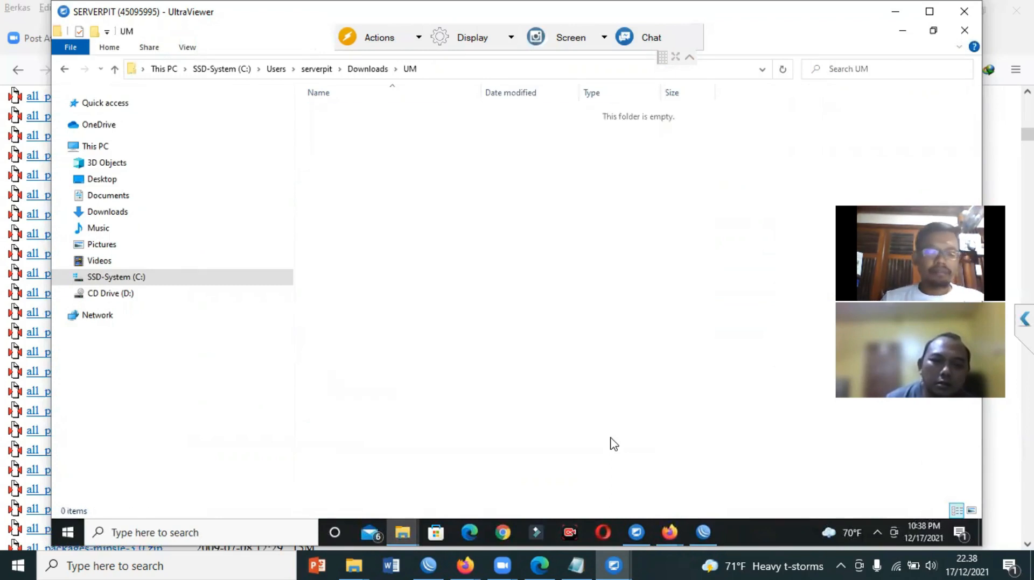
{"action": "key", "text": "ctrl+v"}
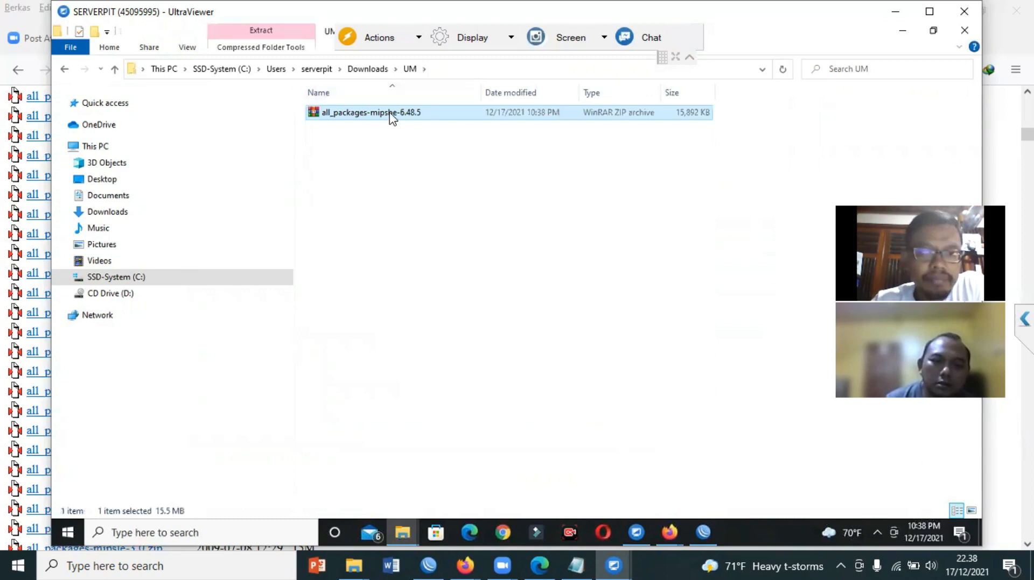
Step: Extract the archive inside the UM folder and copy user-manager-6.48.5-mipsbe.npk into the router's file list in WinBox
{"action": "right_click", "coordinate": [391, 117]}
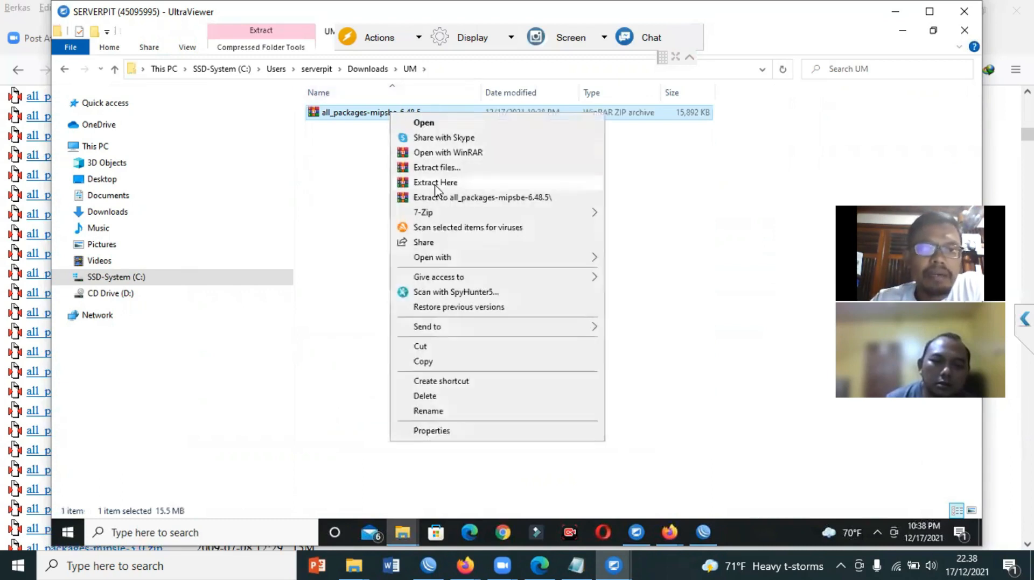
{"action": "left_click", "coordinate": [433, 183]}
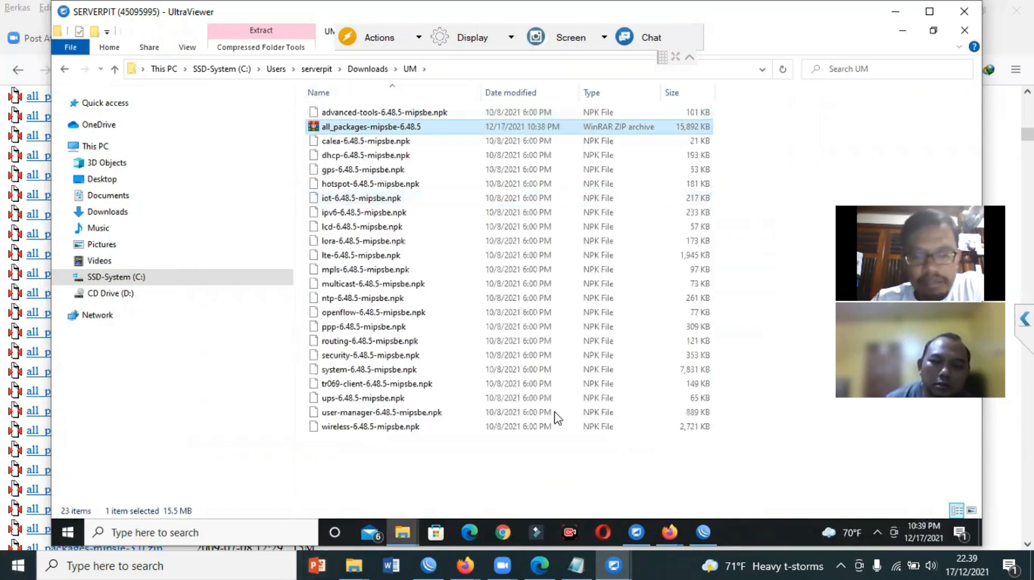
{"action": "right_click", "coordinate": [433, 413]}
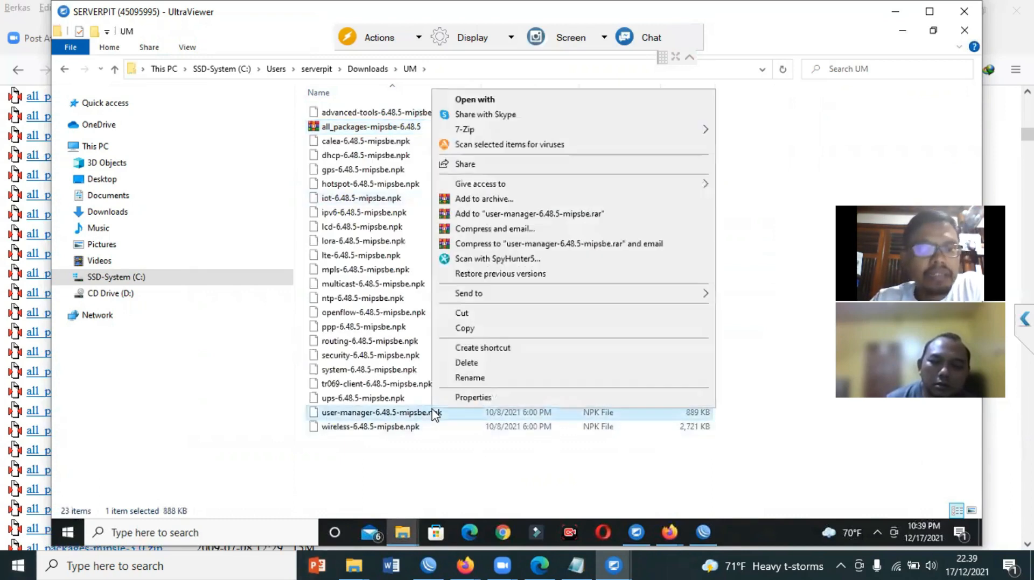
{"action": "left_click", "coordinate": [478, 329]}
{"action": "key", "text": "alt+Tab"}
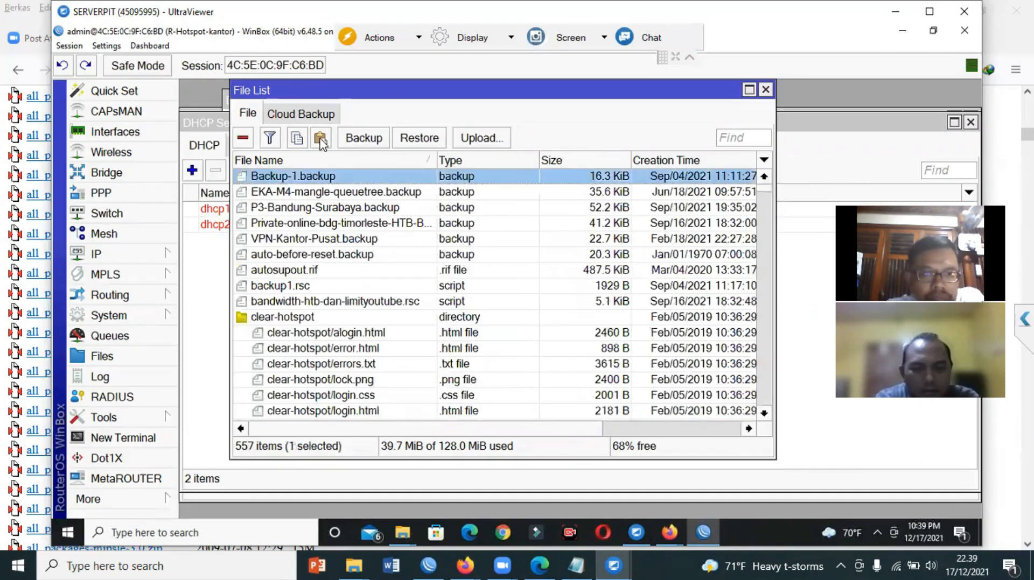
{"action": "left_click", "coordinate": [321, 139]}
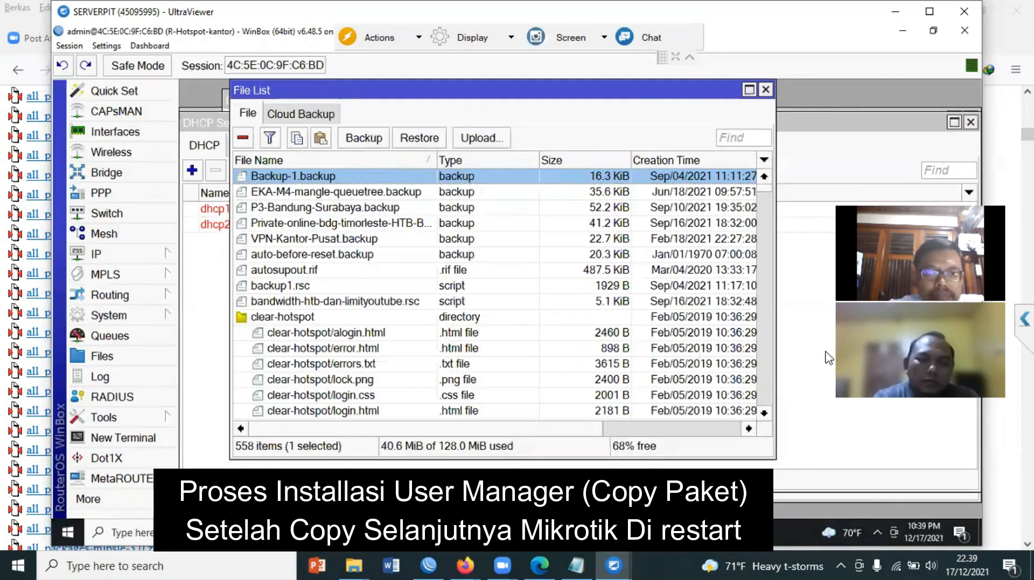
Step: Reboot the router and reconnect to R-Hotspot-kantor from the WinBox neighbors list
{"action": "left_click", "coordinate": [112, 317]}
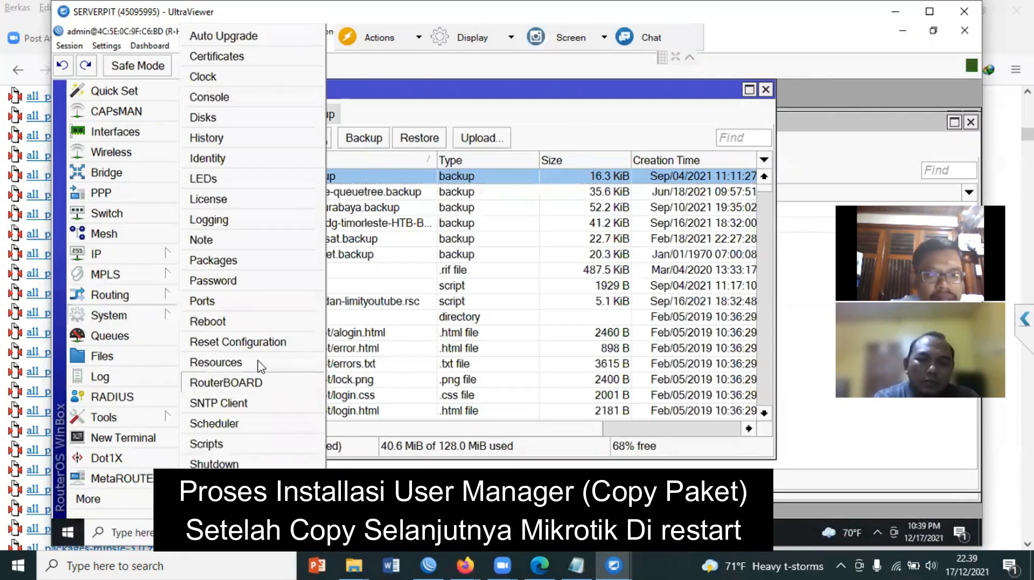
{"action": "left_click", "coordinate": [208, 322]}
{"action": "left_click", "coordinate": [551, 296]}
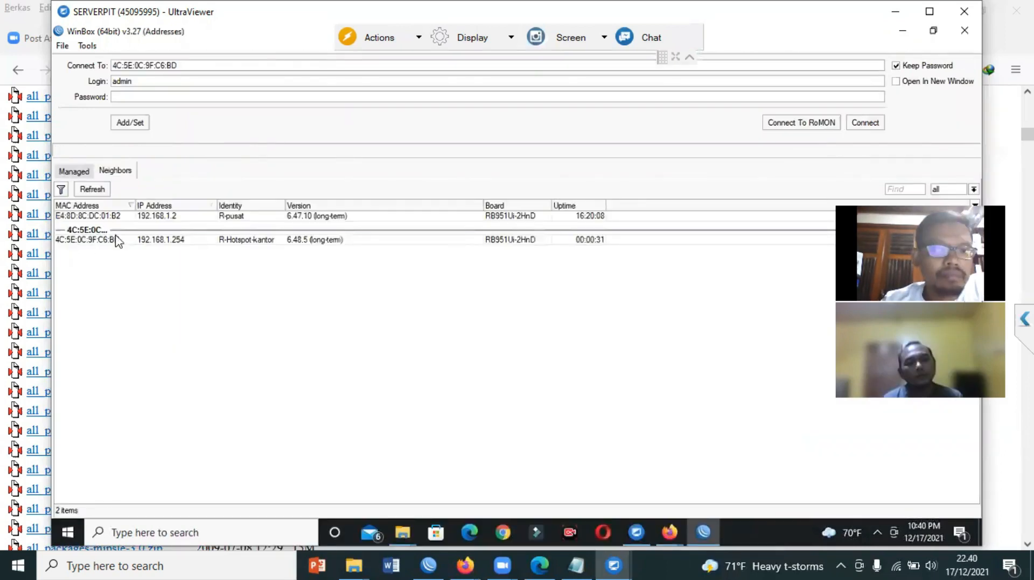
{"action": "left_click", "coordinate": [116, 238]}
{"action": "left_click", "coordinate": [860, 124]}
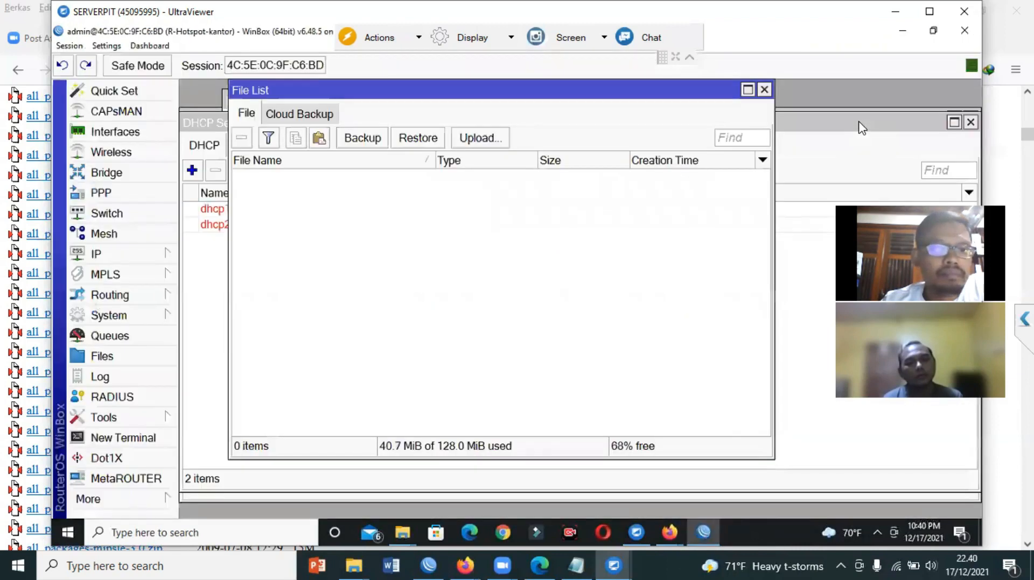
Step: Close the file list and check the router's package list, sorted by name in reverse, for the user-manager package
{"action": "left_click", "coordinate": [764, 89]}
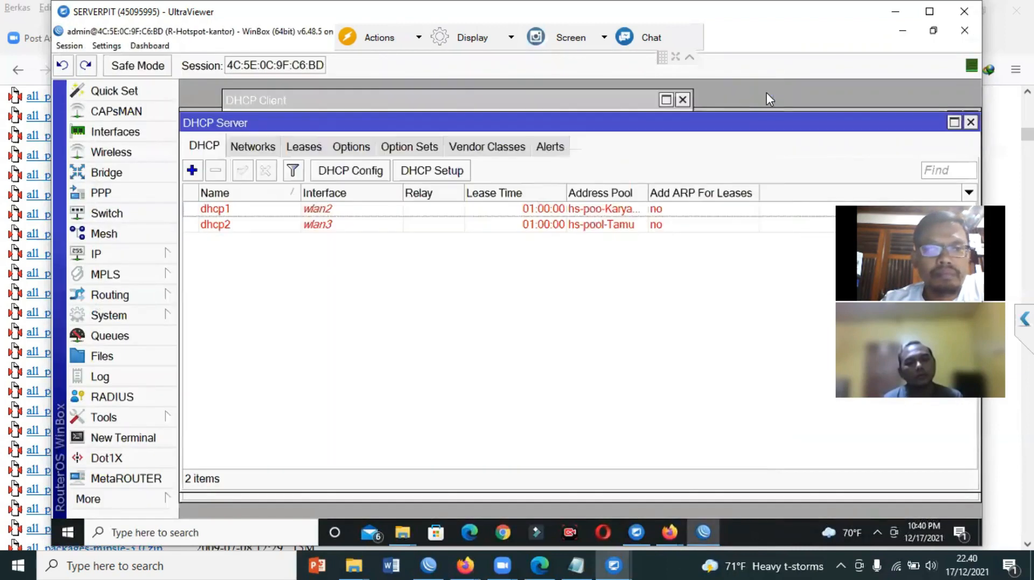
{"action": "left_click", "coordinate": [108, 318]}
{"action": "left_click", "coordinate": [230, 261]}
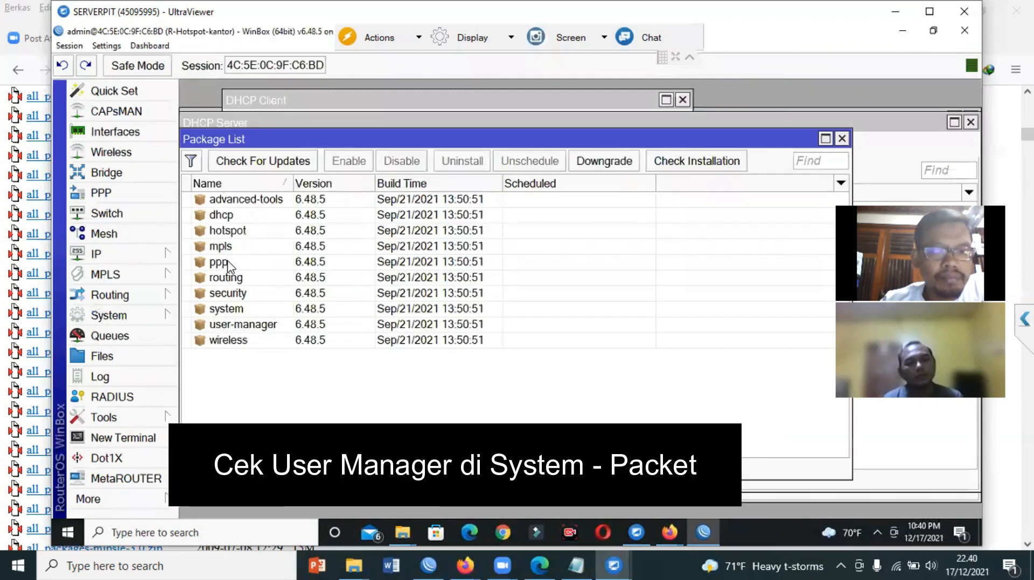
{"action": "left_click_drag", "start_coordinate": [340, 136], "coordinate": [396, 126]}
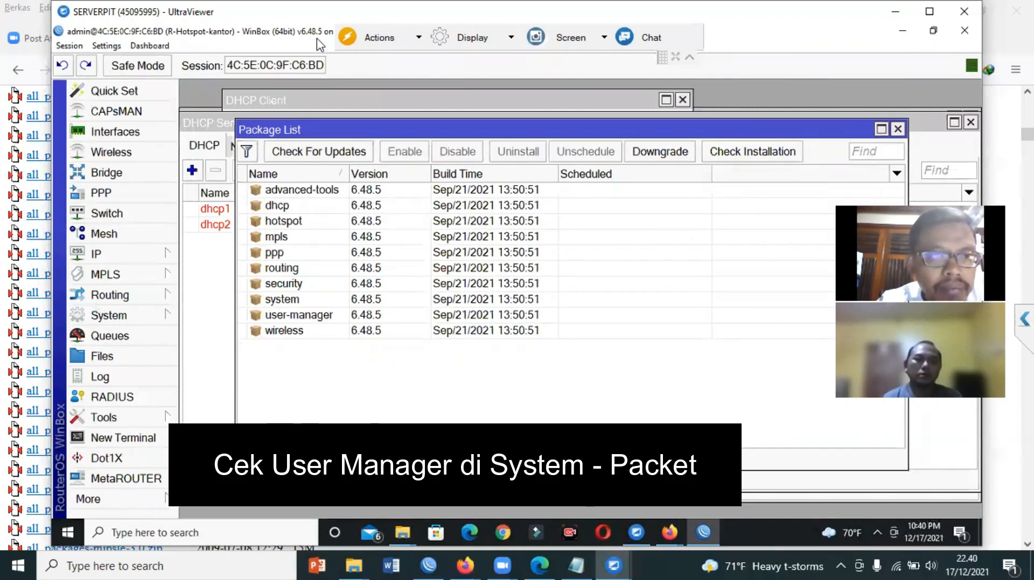
{"action": "left_click", "coordinate": [289, 173]}
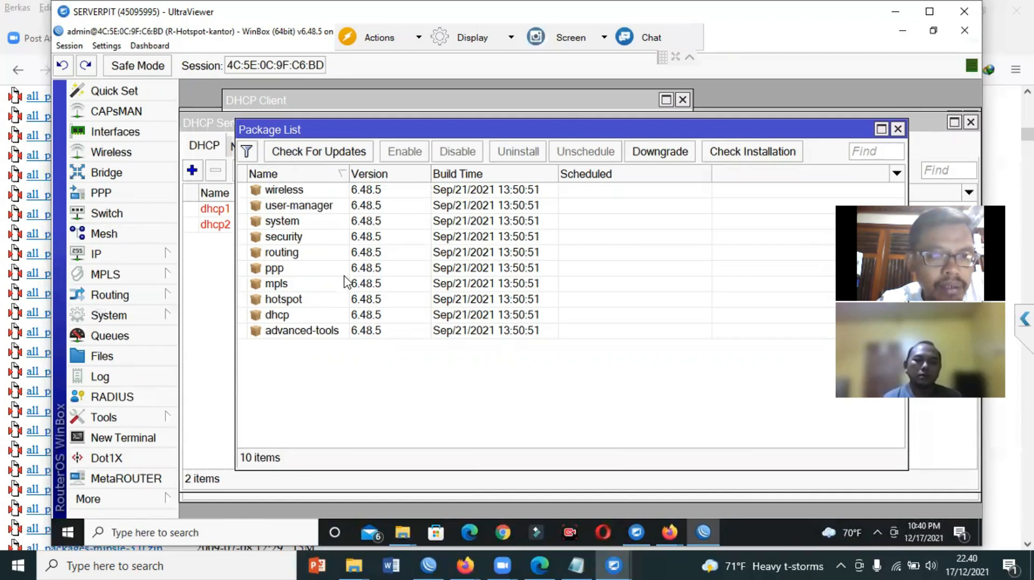
{"action": "left_click", "coordinate": [313, 218]}
{"action": "left_click", "coordinate": [309, 203]}
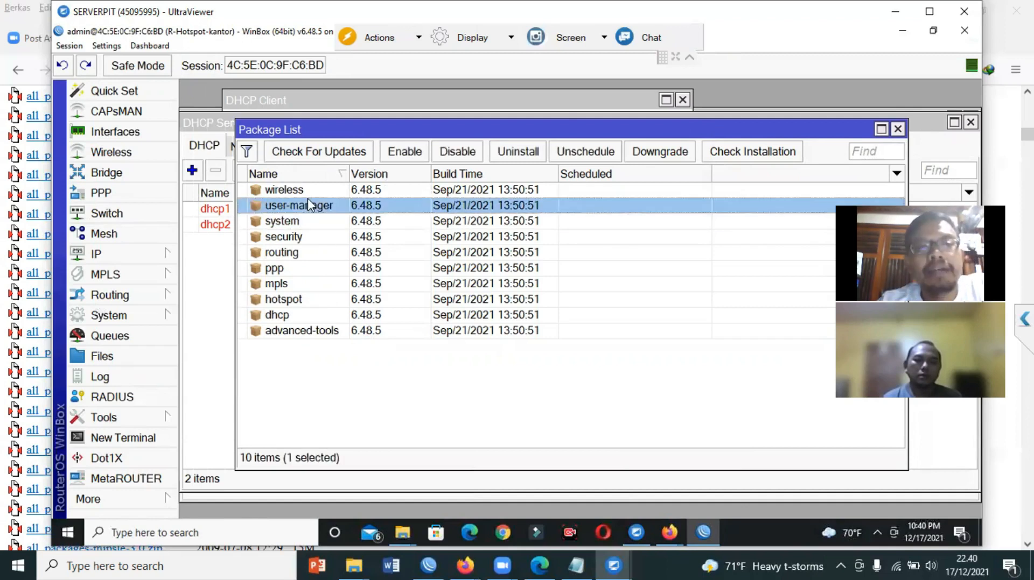
Step: Reopen the router's package list and check the user-manager package entry
{"action": "left_click", "coordinate": [776, 557]}
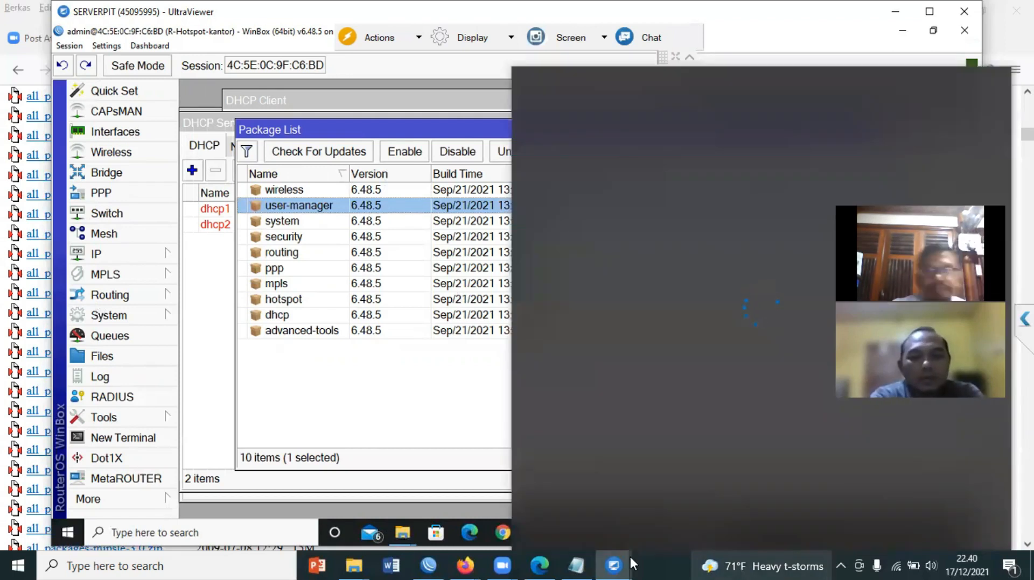
{"action": "left_click", "coordinate": [222, 493]}
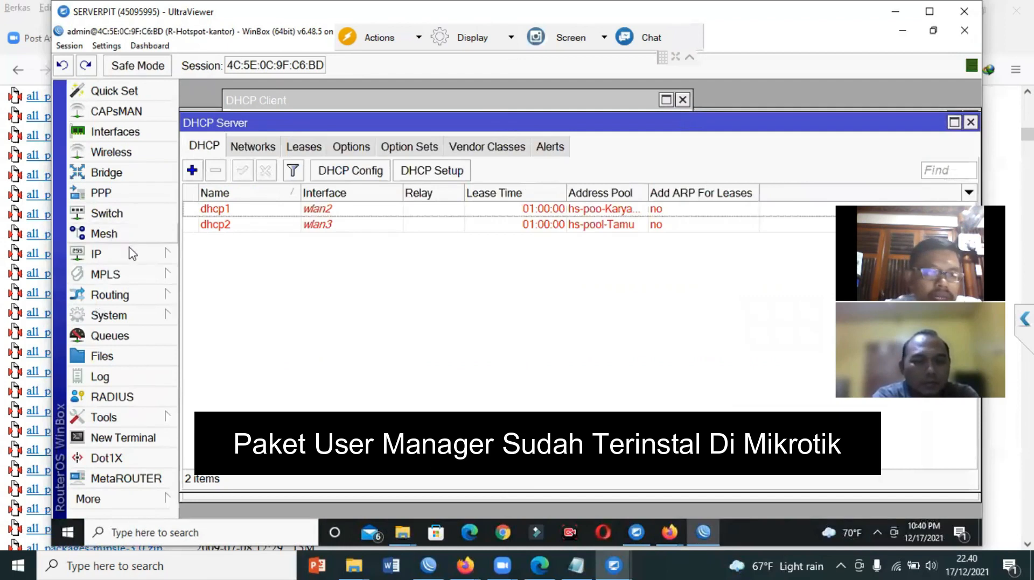
{"action": "left_click", "coordinate": [120, 315]}
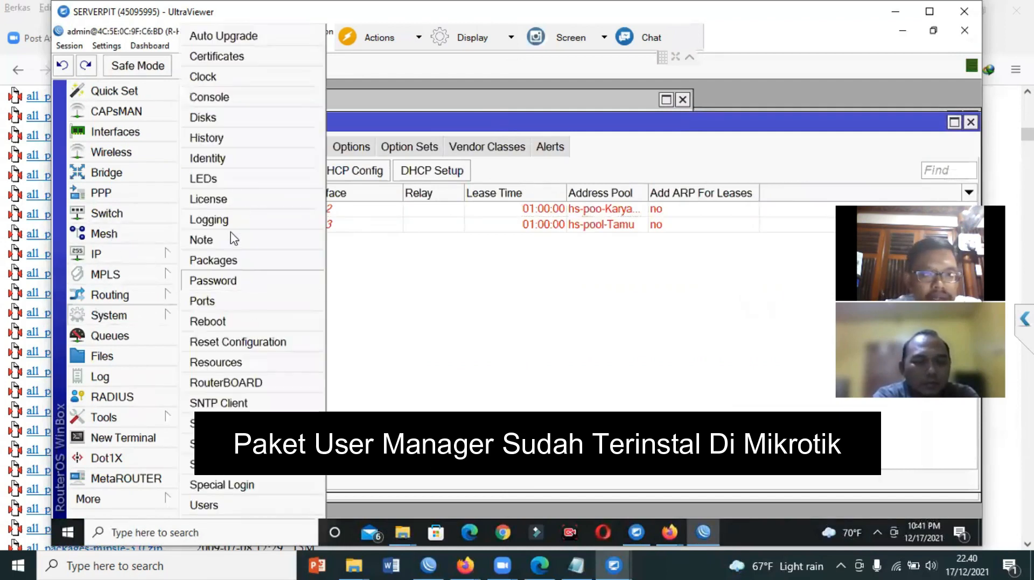
{"action": "left_click", "coordinate": [233, 261]}
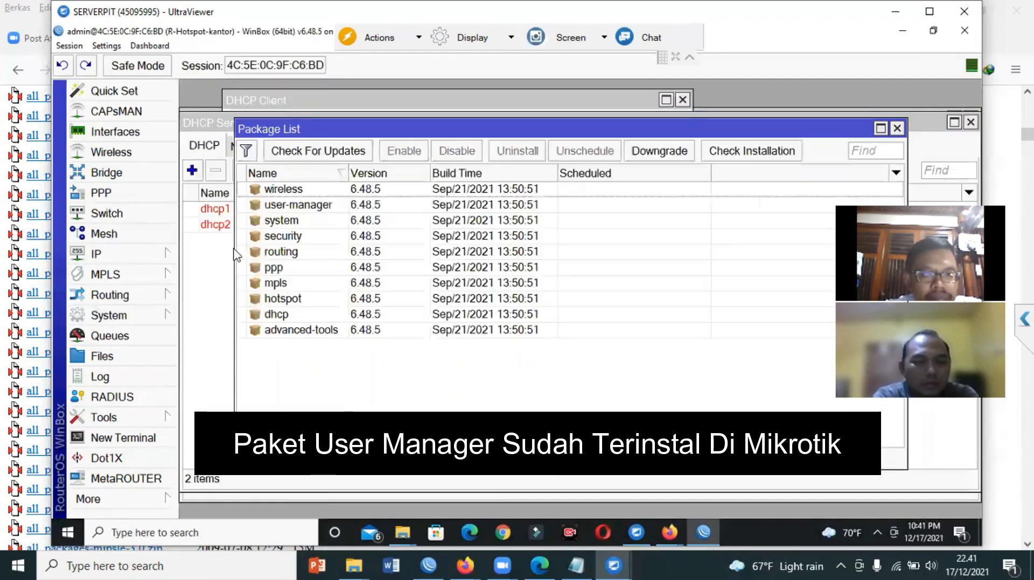
{"action": "left_click", "coordinate": [291, 207]}
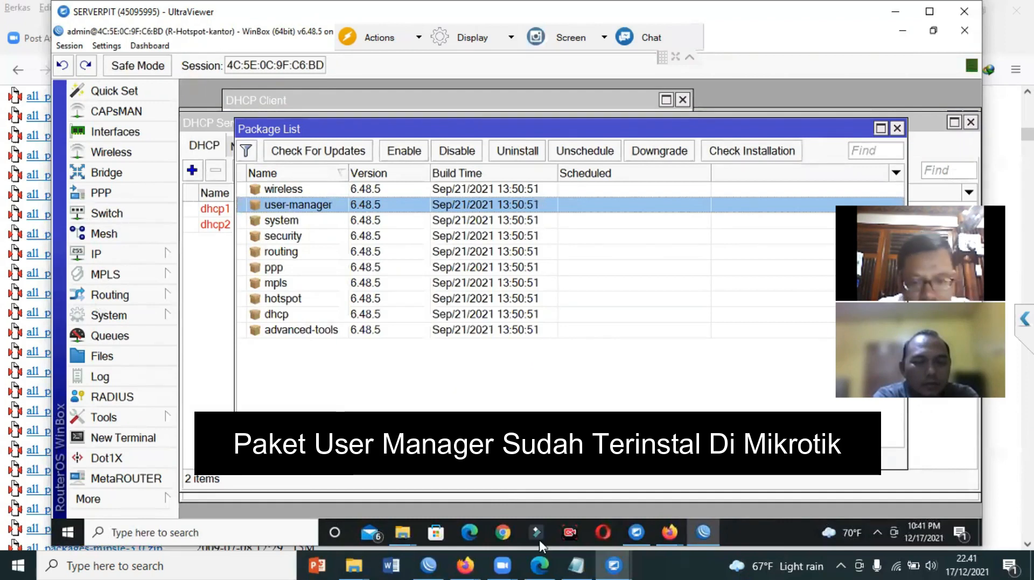
{"action": "left_click", "coordinate": [541, 565]}
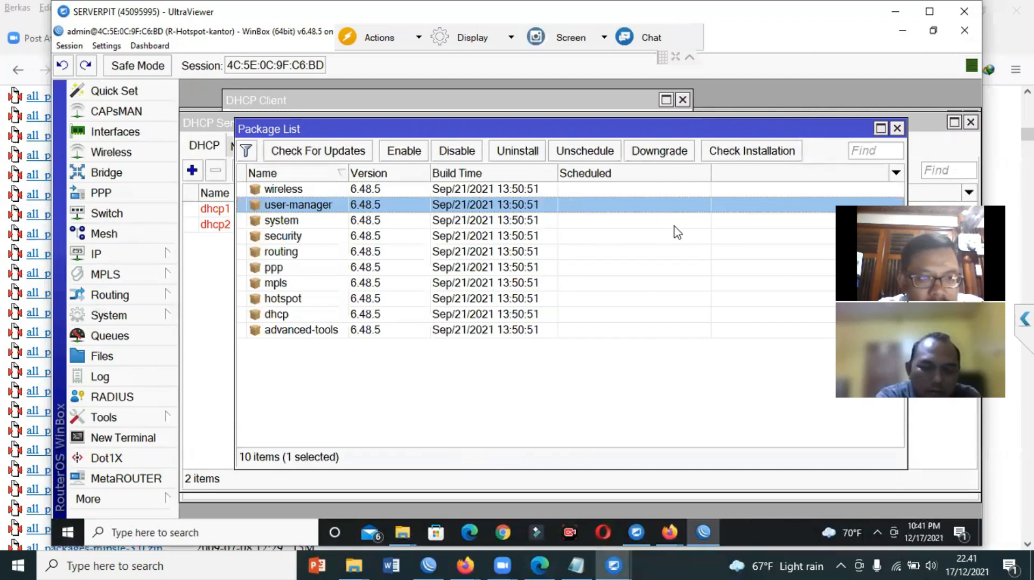
Step: Rename the ether5 interface as ether5-Hotspot in the router's interface list
{"action": "left_click", "coordinate": [113, 135]}
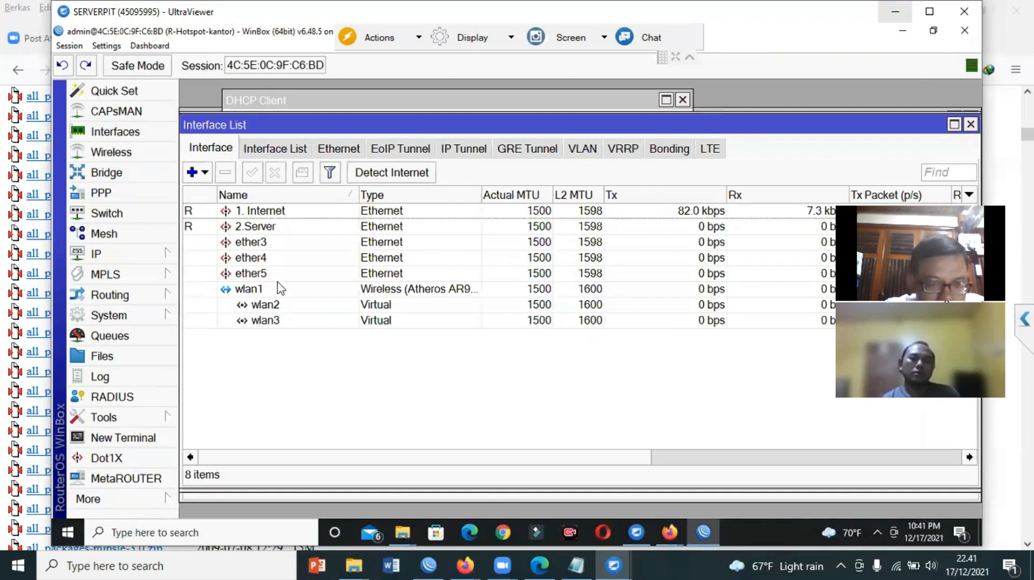
{"action": "left_click", "coordinate": [250, 275]}
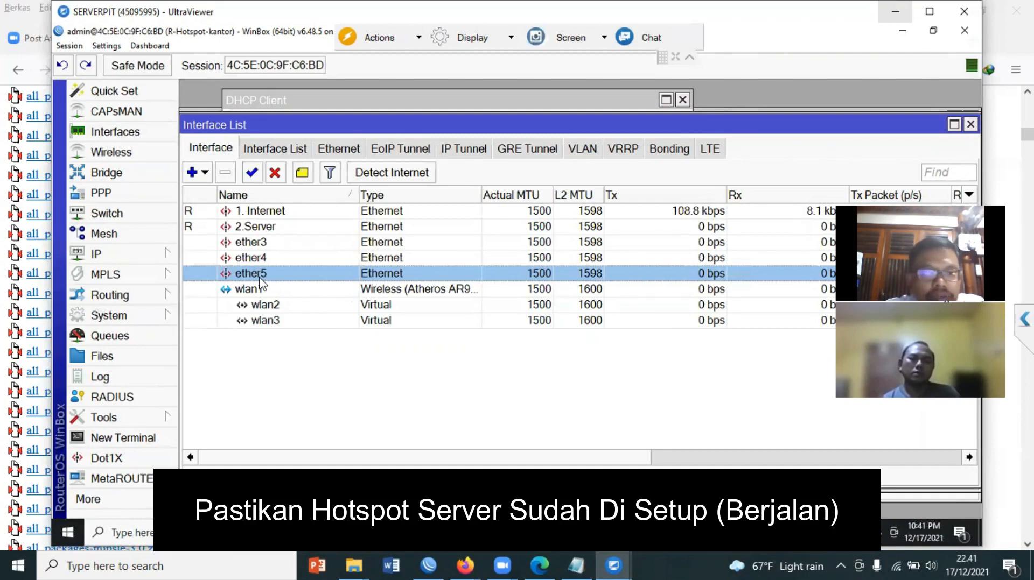
{"action": "double_click", "coordinate": [498, 273]}
{"action": "left_click", "coordinate": [489, 155]}
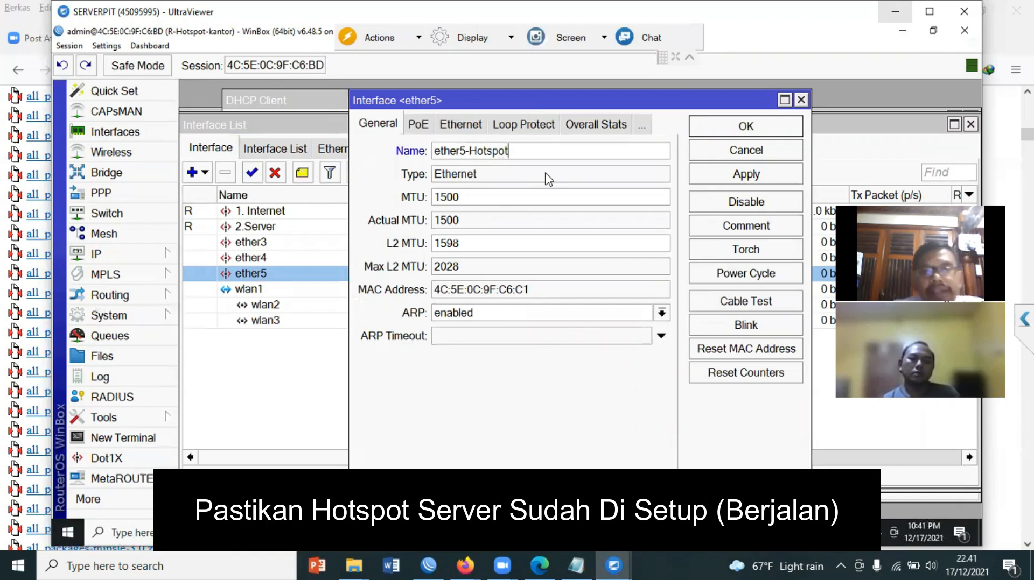
{"action": "left_click", "coordinate": [794, 131]}
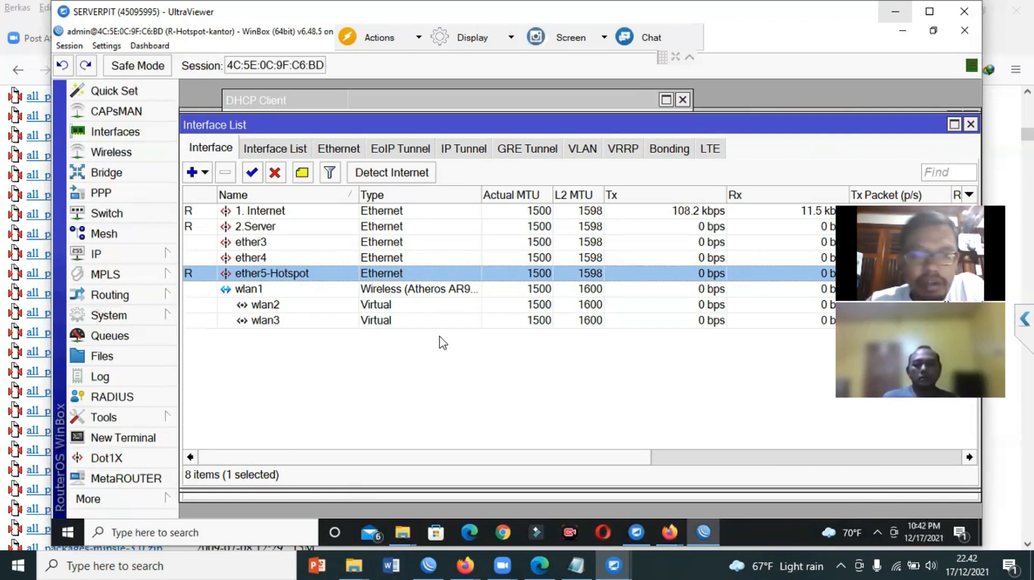
{"action": "left_click_drag", "start_coordinate": [535, 122], "coordinate": [560, 112]}
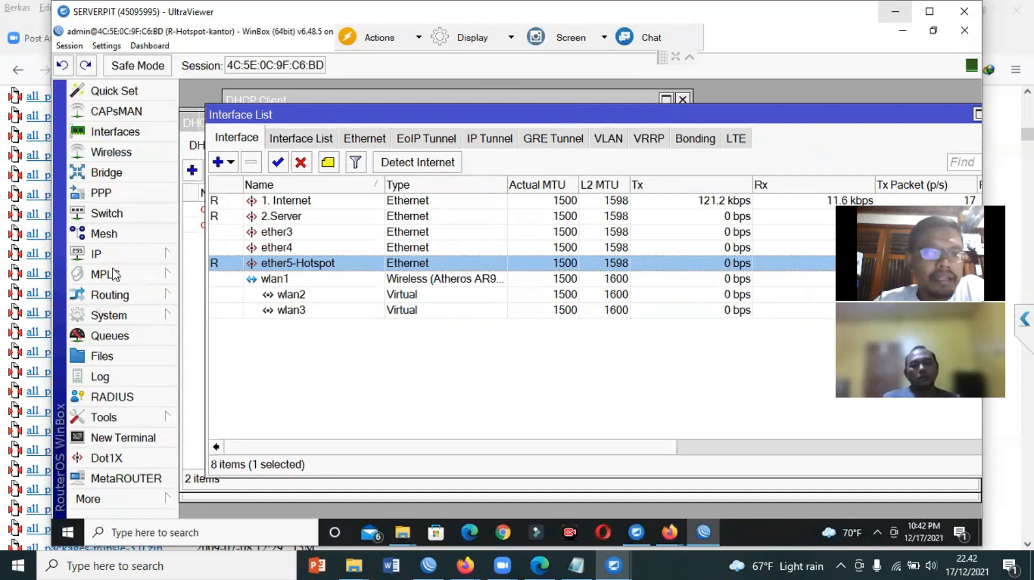
{"action": "left_click", "coordinate": [97, 257]}
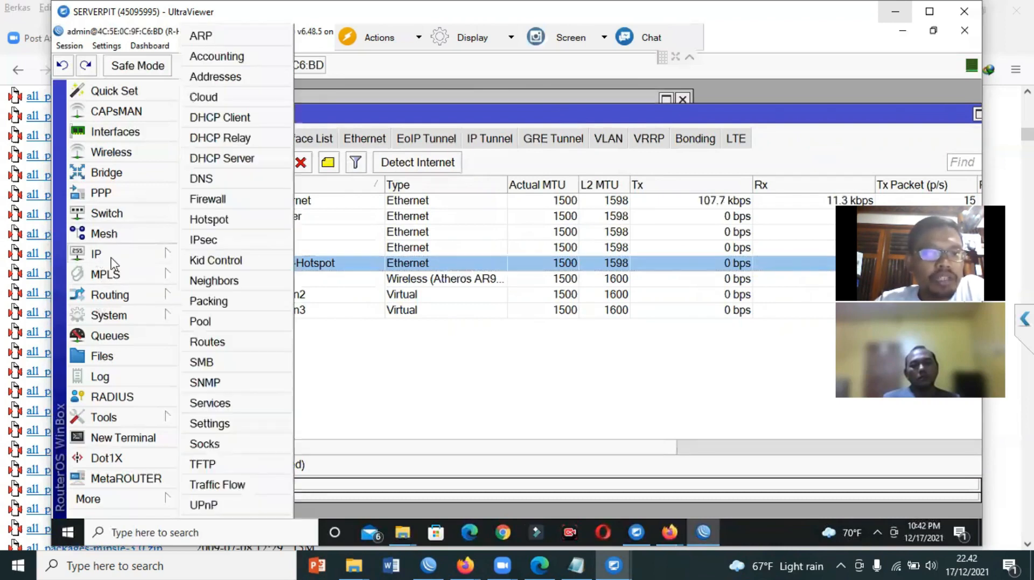
{"action": "left_click", "coordinate": [229, 220]}
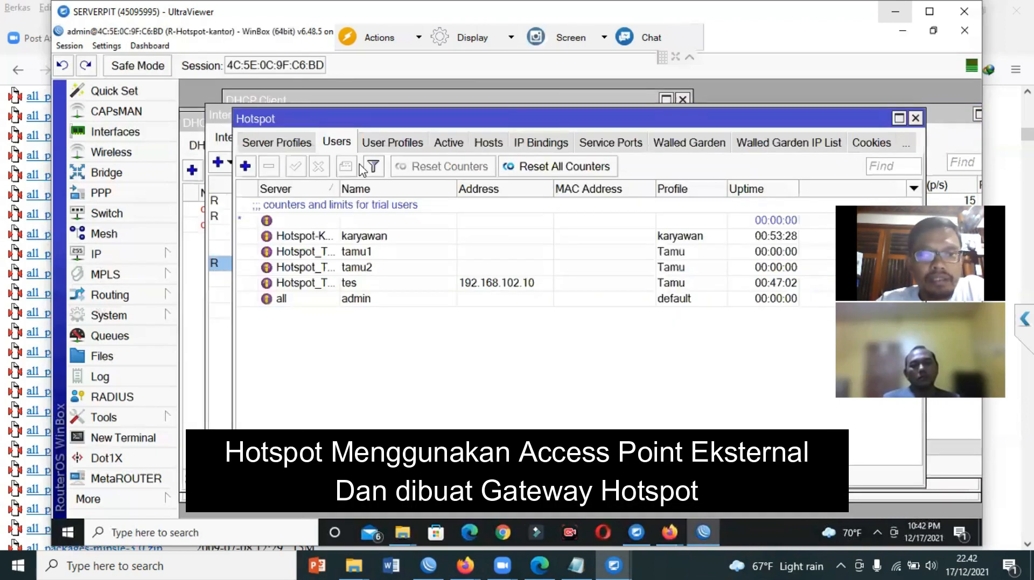
{"action": "left_click", "coordinate": [271, 146]}
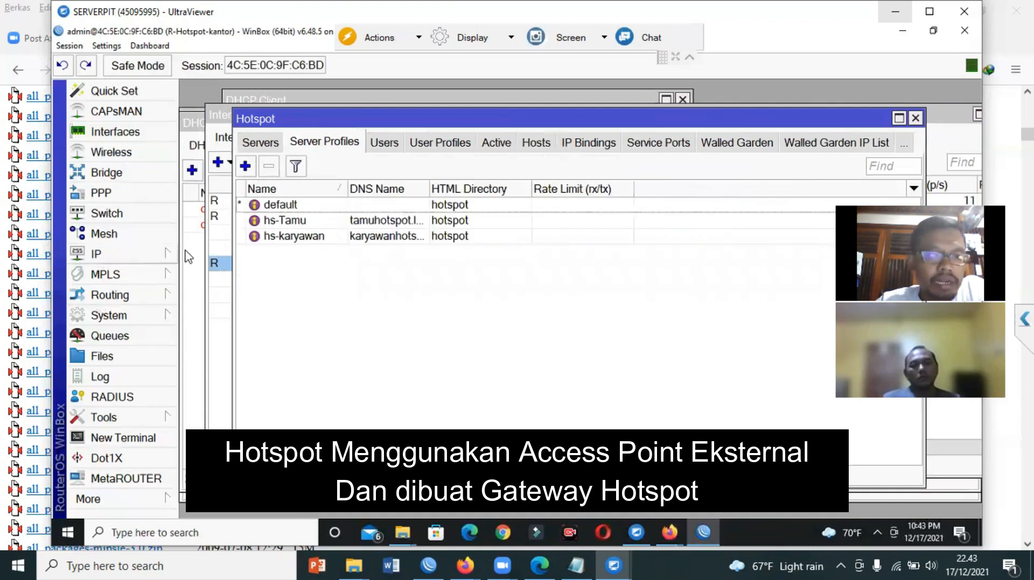
Step: Add the IP address 192.168.200.1/24 on the ether5-Hotspot interface
{"action": "left_click", "coordinate": [98, 256]}
{"action": "left_click", "coordinate": [220, 76]}
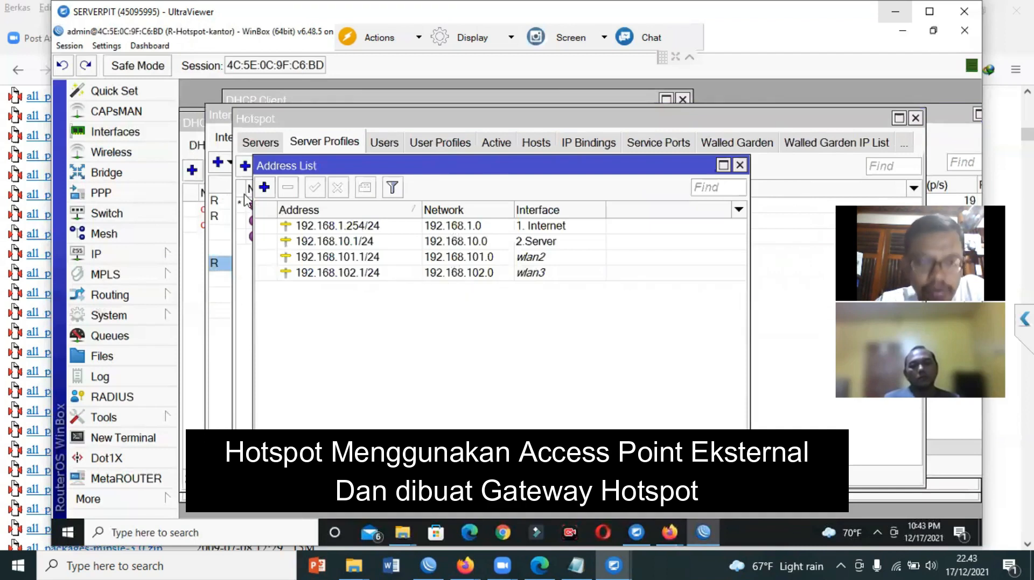
{"action": "left_click", "coordinate": [264, 188]}
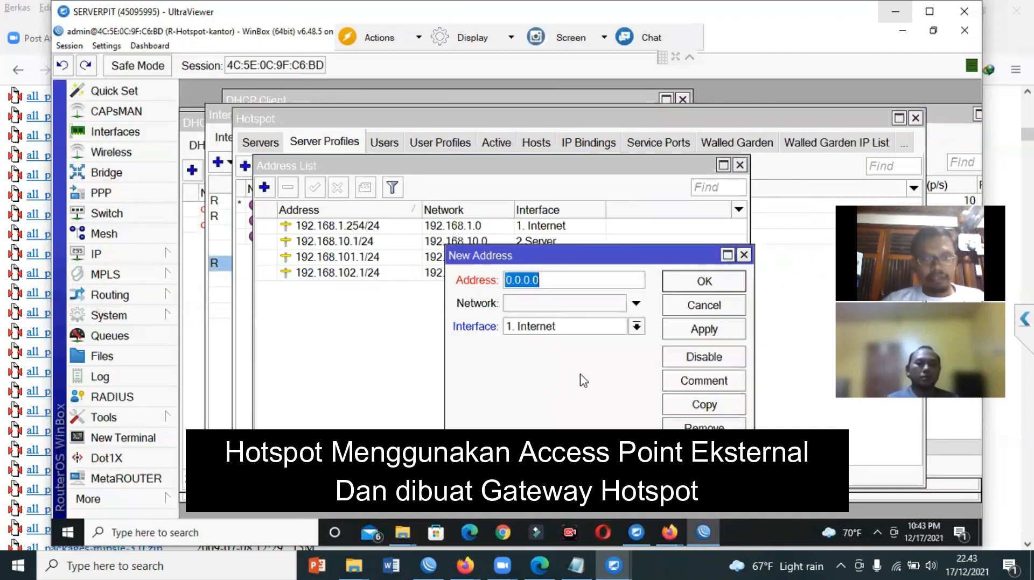
{"action": "type", "text": "192.168.200.1/24"}
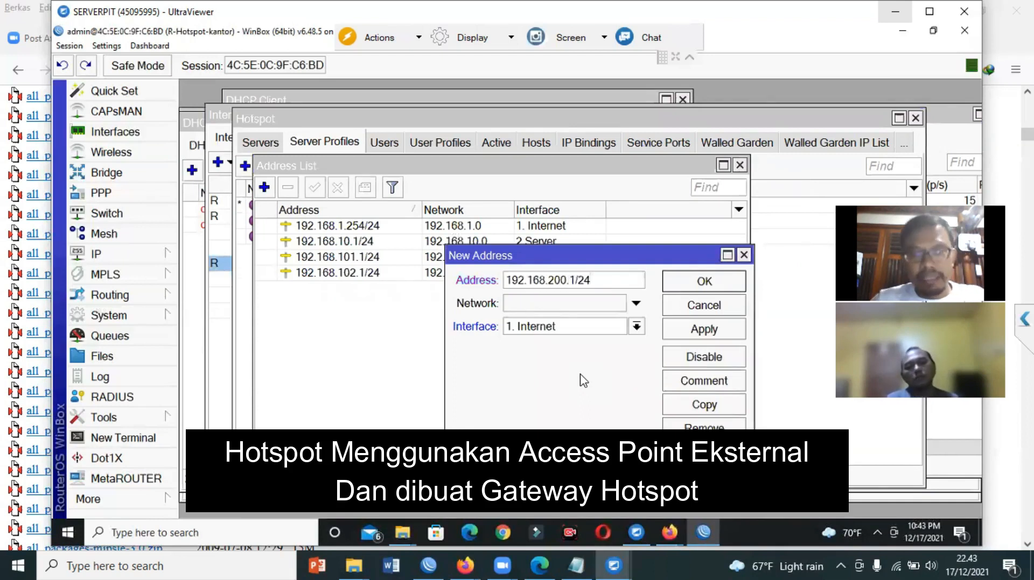
{"action": "left_click", "coordinate": [636, 328]}
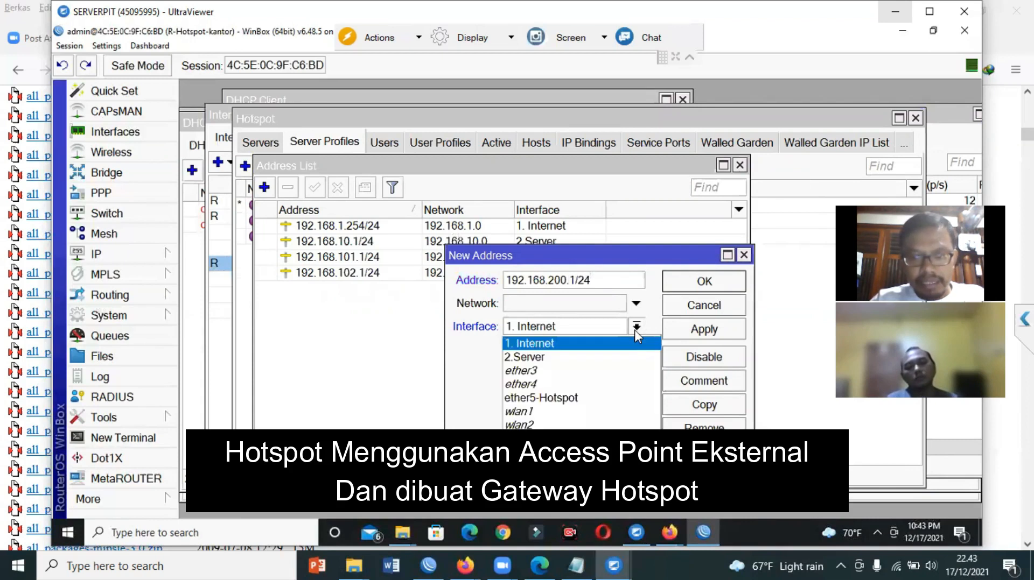
{"action": "left_click", "coordinate": [560, 398]}
{"action": "left_click", "coordinate": [704, 329]}
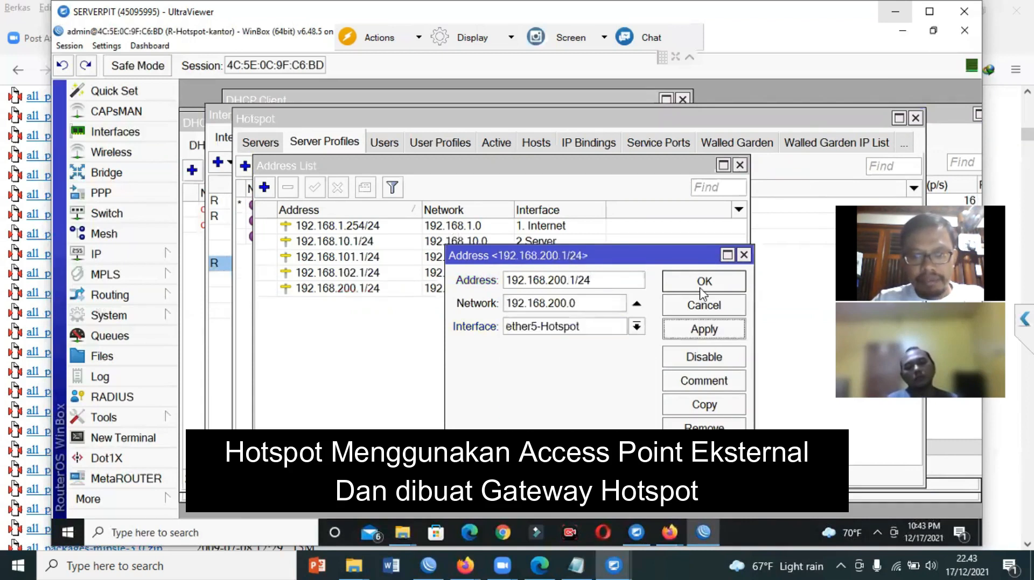
{"action": "left_click", "coordinate": [702, 285]}
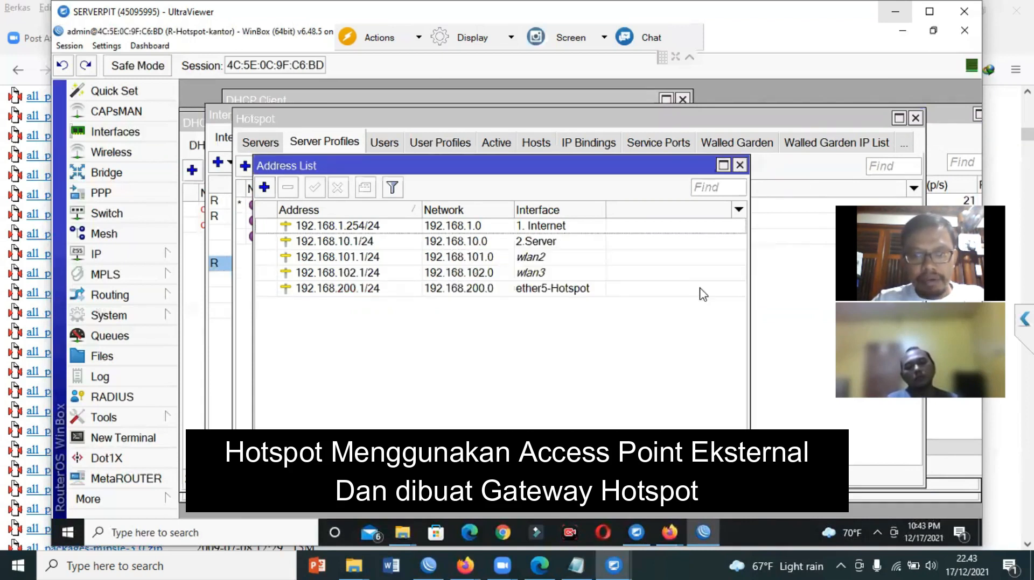
Step: Start a new hotspot server setup and choose ether5-Hotspot as its interface
{"action": "left_click", "coordinate": [102, 254]}
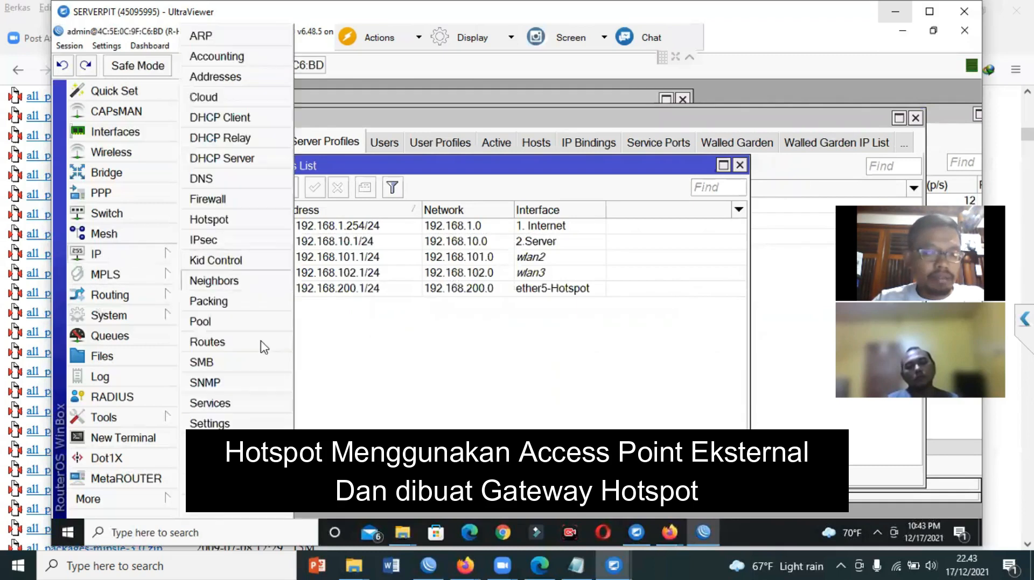
{"action": "left_click", "coordinate": [225, 221]}
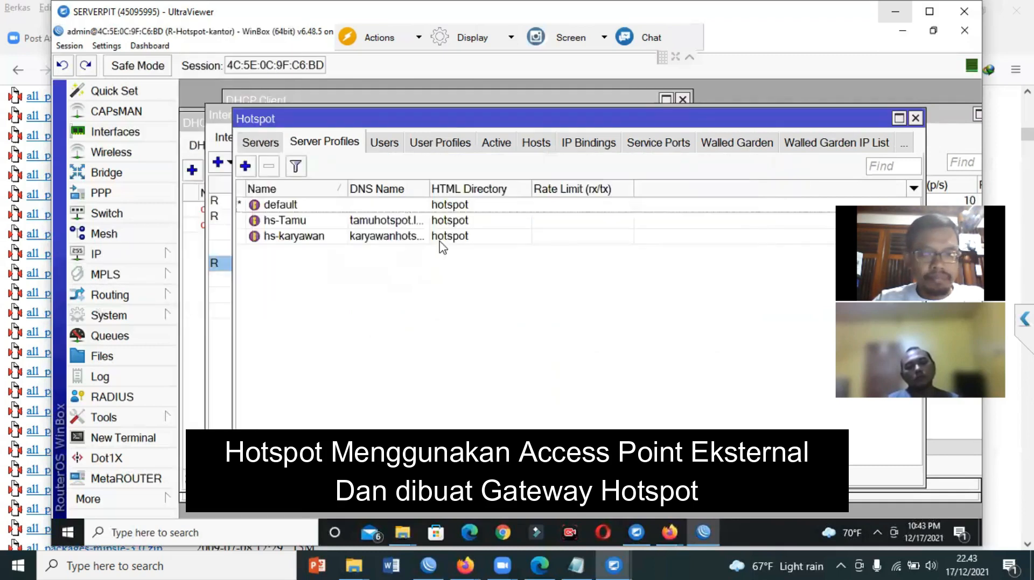
{"action": "left_click", "coordinate": [260, 143]}
{"action": "left_click", "coordinate": [512, 170]}
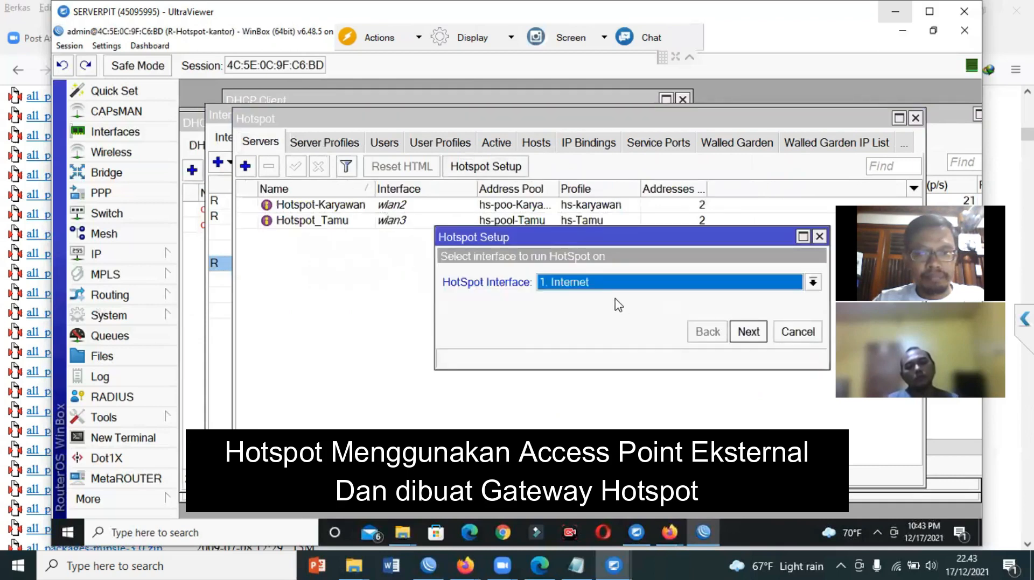
{"action": "left_click", "coordinate": [615, 286]}
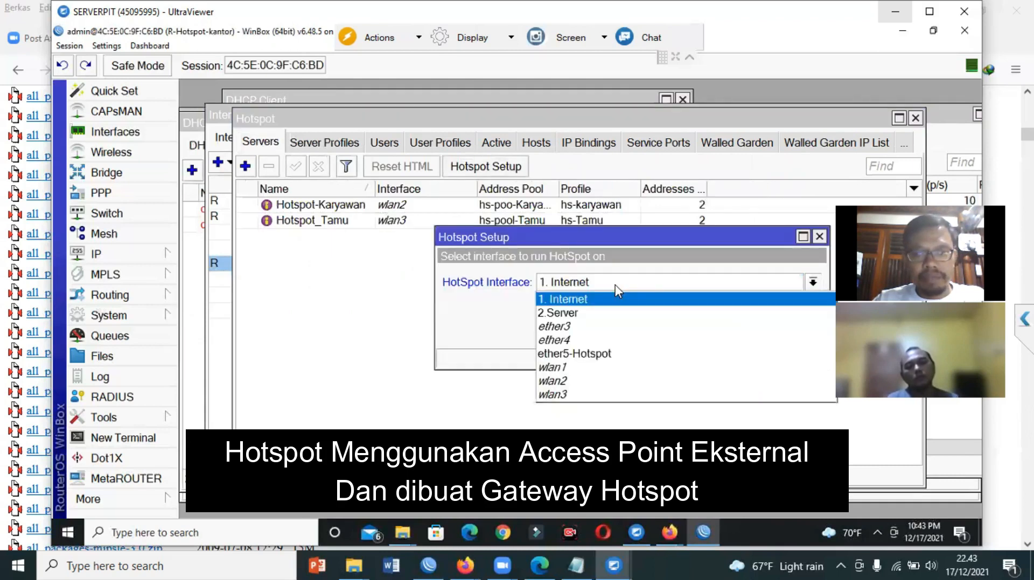
{"action": "left_click", "coordinate": [648, 353]}
{"action": "left_click", "coordinate": [749, 331]}
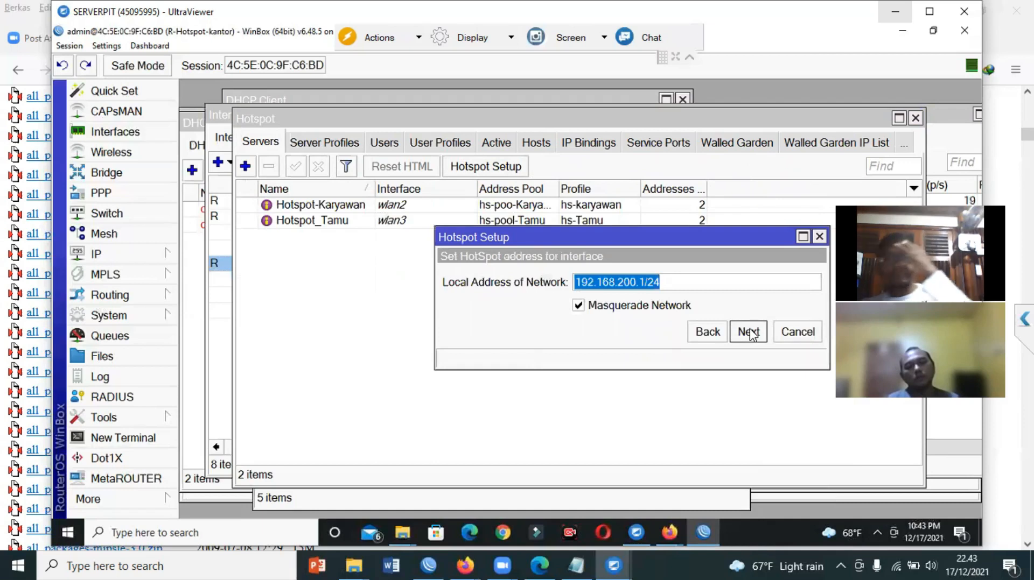
Step: Accept 192.168.200.1/24 with masquerading, the proposed address pool, no SSL certificate, the proposed SMTP setting, and DNS servers 8.8.8.8 and 8.8.4.4
{"action": "left_click", "coordinate": [749, 331]}
{"action": "left_click", "coordinate": [749, 332]}
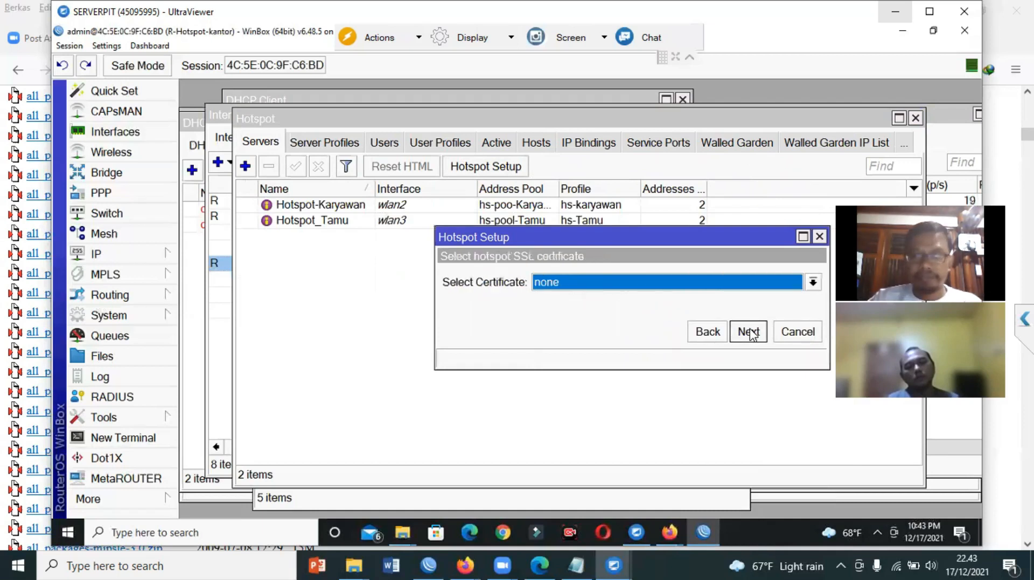
{"action": "left_click", "coordinate": [749, 332]}
{"action": "left_click", "coordinate": [749, 331]}
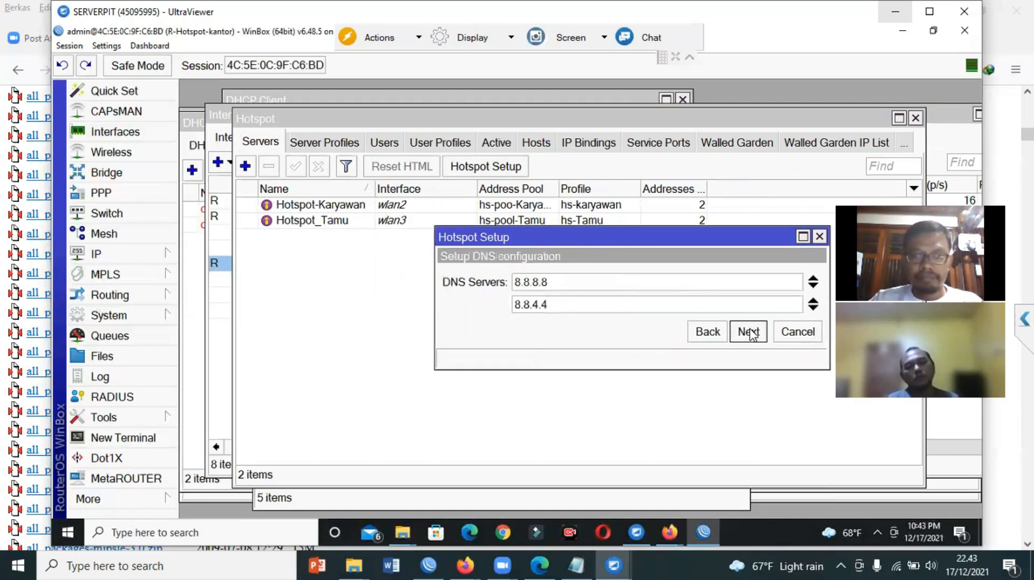
{"action": "left_click", "coordinate": [749, 332]}
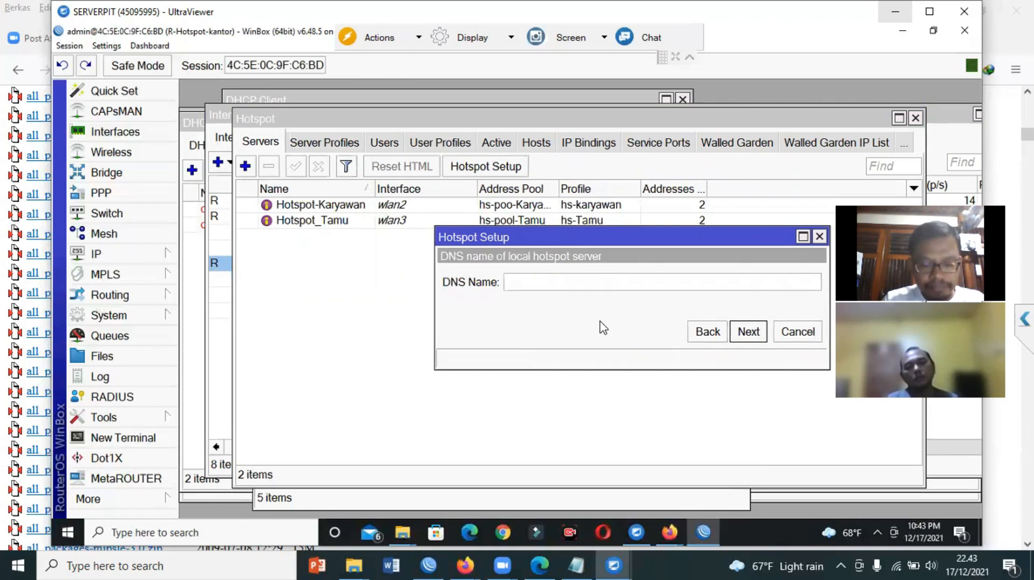
Step: Set the hotspot's DNS name to hotspotpublic.local and finish the hotspot setup
{"action": "type", "text": "a"}
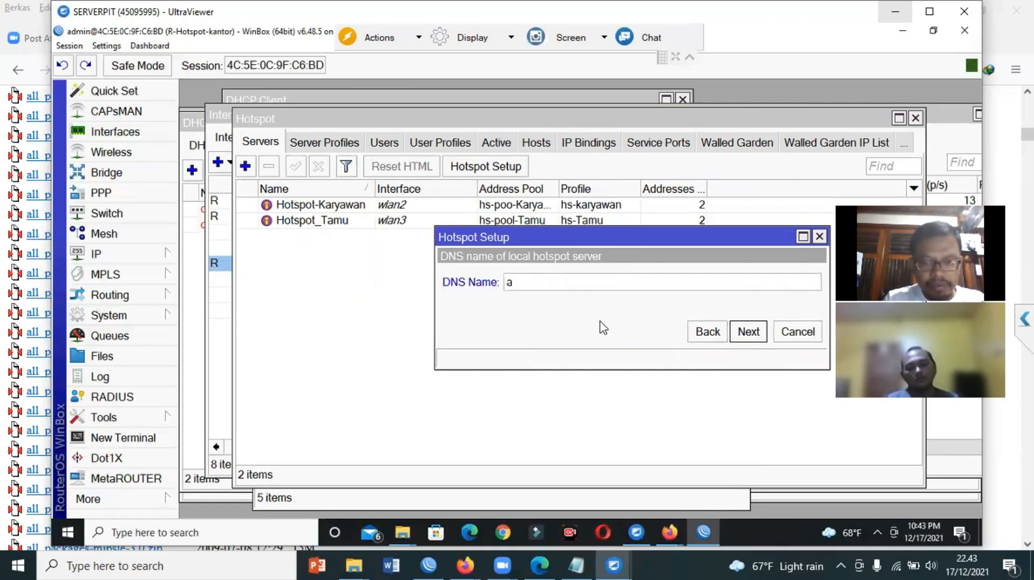
{"action": "key", "text": "BackSpace"}
{"action": "type", "text": "hotspotpublic.local"}
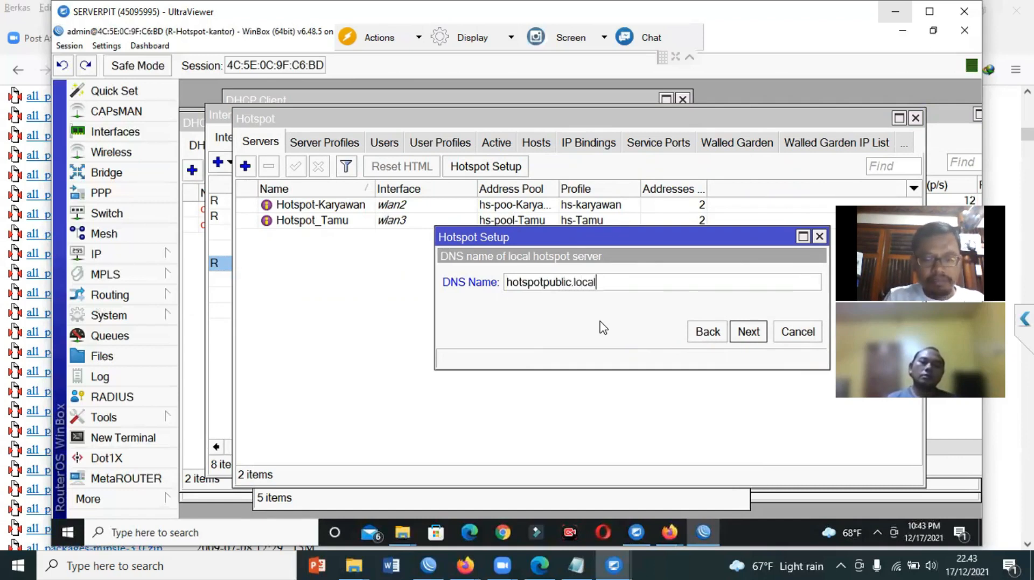
{"action": "left_click", "coordinate": [748, 332]}
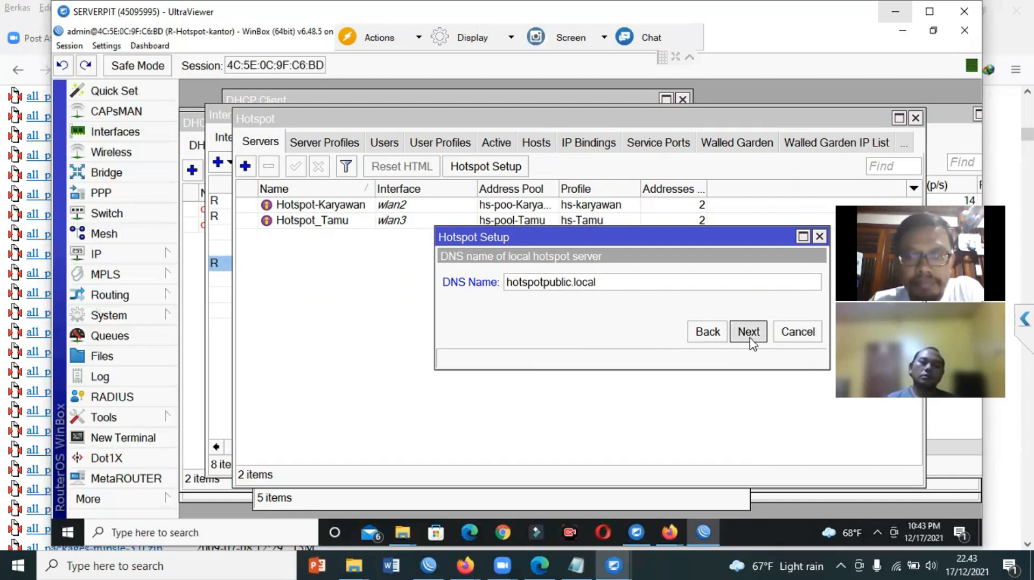
{"action": "left_click", "coordinate": [588, 295]}
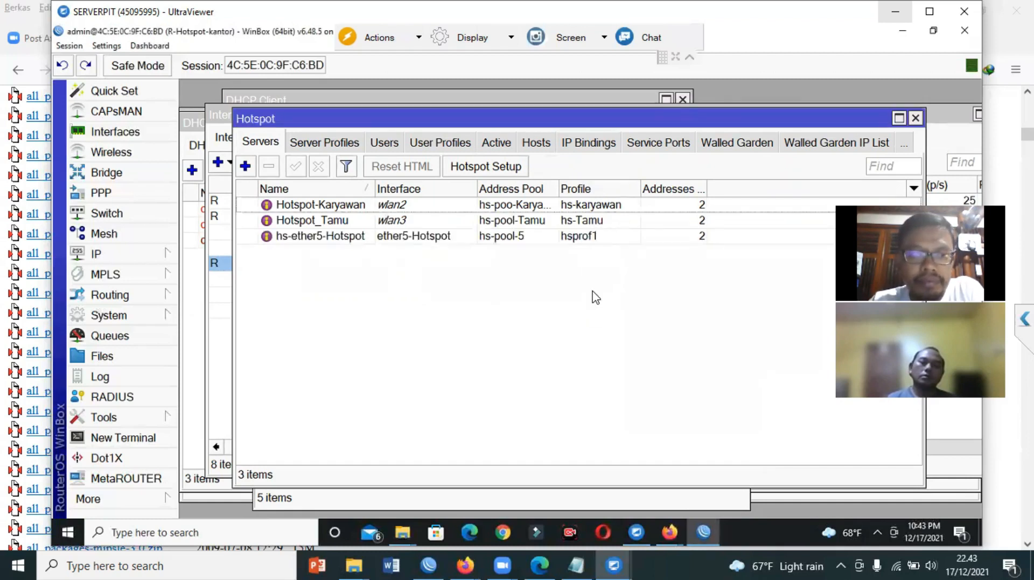
Step: Rename the hotspot server on ether5-Hotspot as HS-Public
{"action": "double_click", "coordinate": [579, 241]}
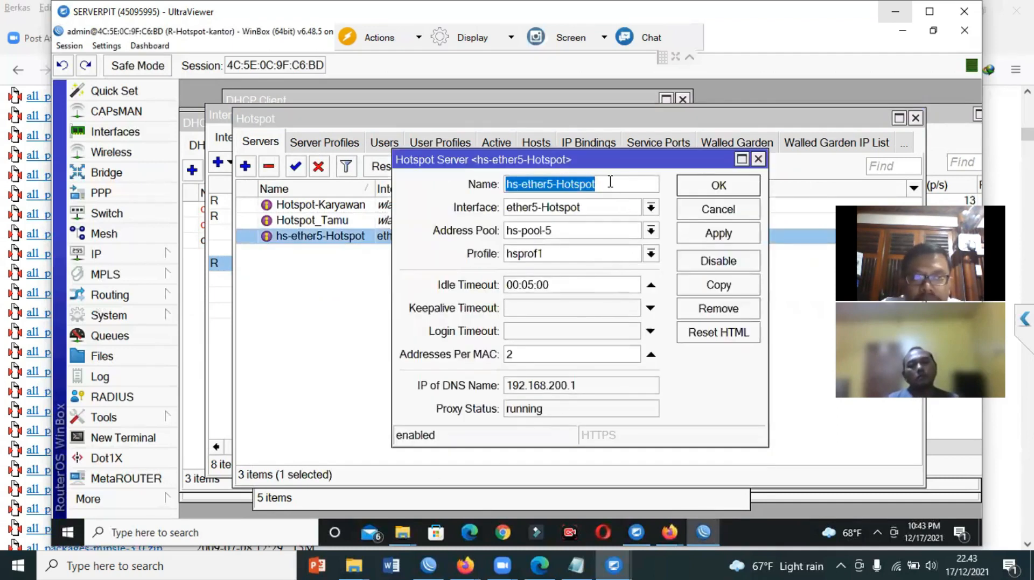
{"action": "type", "text": "HS-Public"}
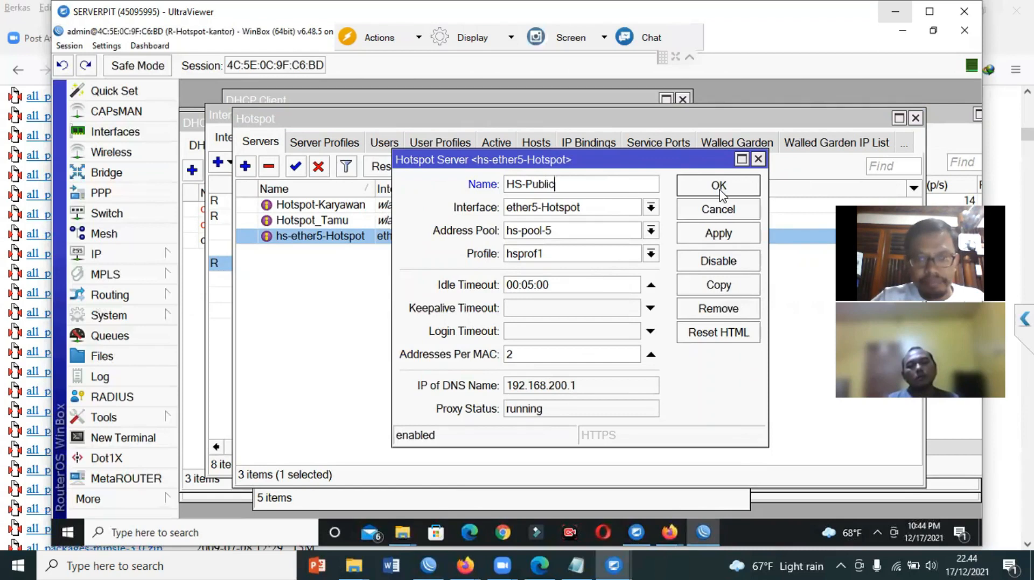
{"action": "left_click", "coordinate": [719, 188]}
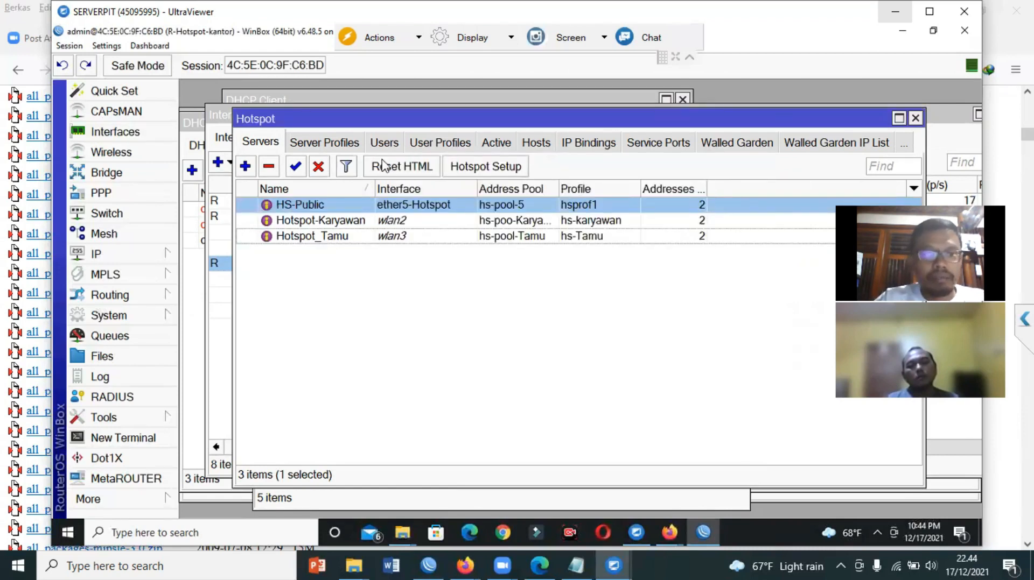
Step: Rename the hotspot server profile hsprof1 as hs-public and close the hotspot settings
{"action": "left_click", "coordinate": [312, 143]}
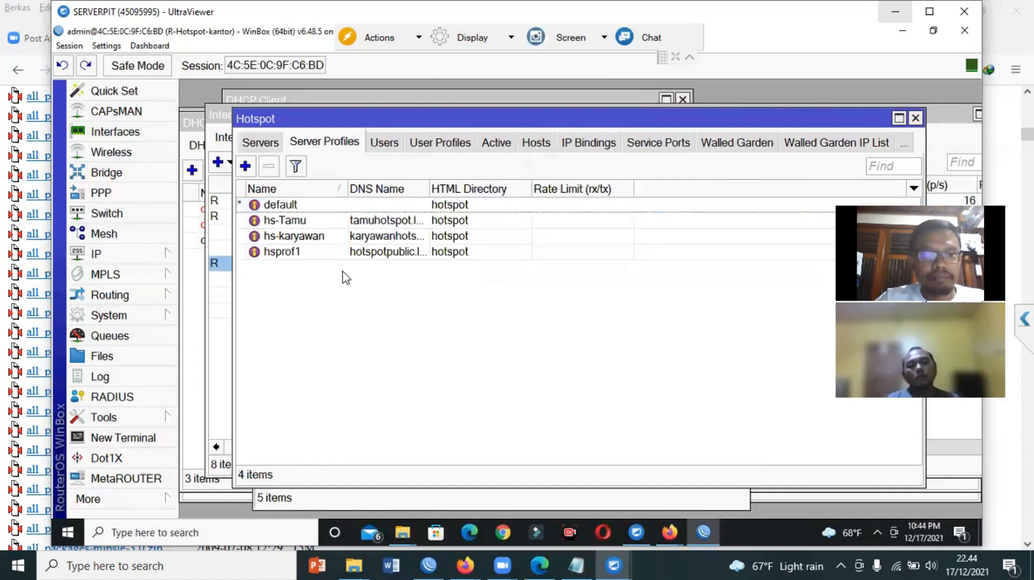
{"action": "left_click", "coordinate": [343, 253]}
{"action": "double_click", "coordinate": [344, 253]}
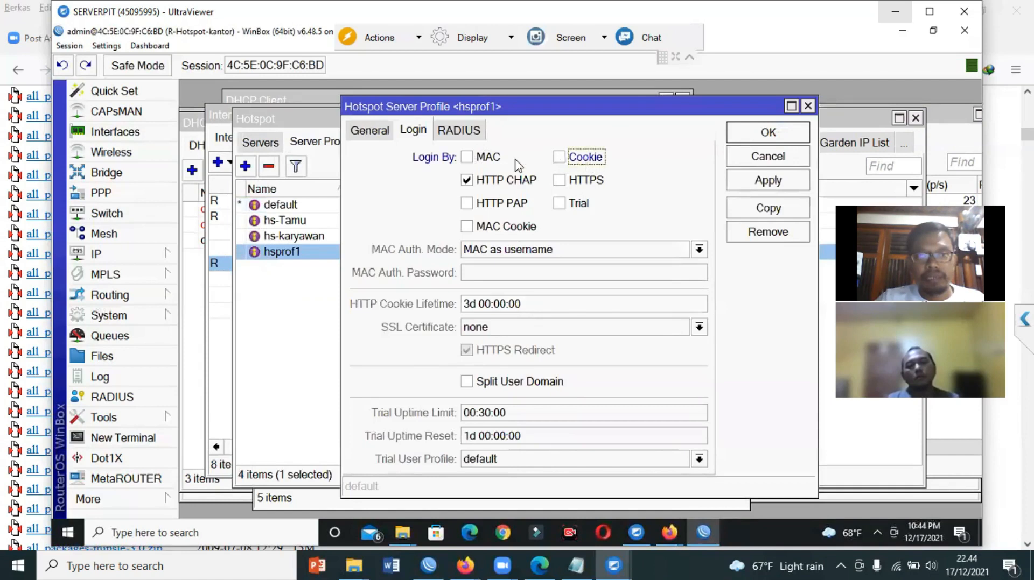
{"action": "left_click", "coordinate": [370, 131]}
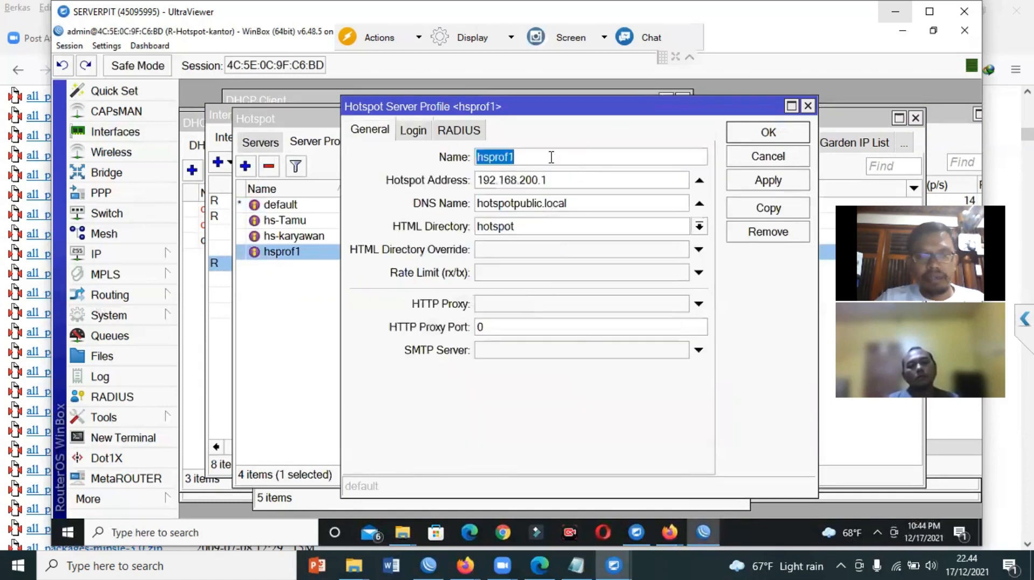
{"action": "type", "text": "hs-p"}
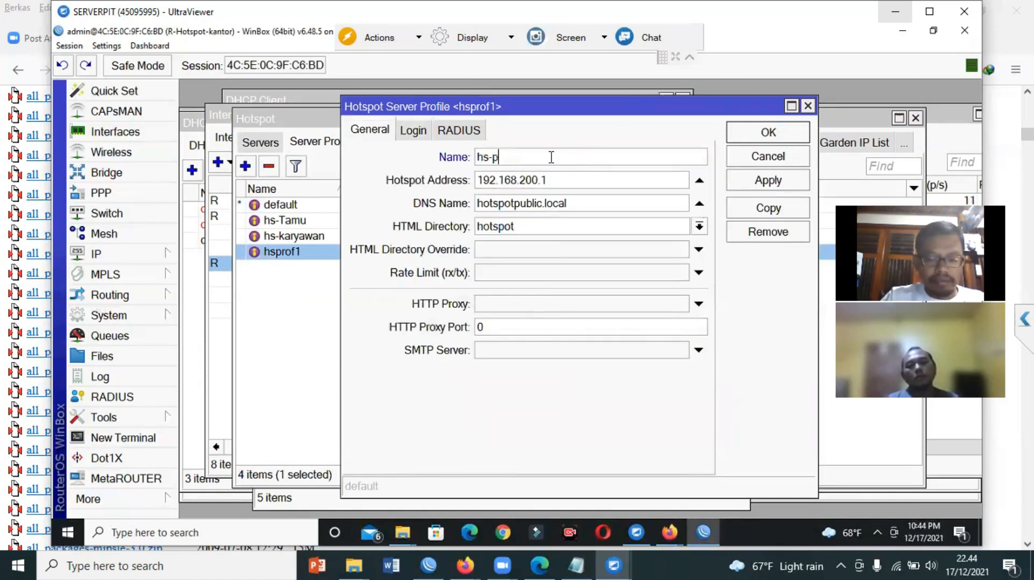
{"action": "type", "text": "ublic"}
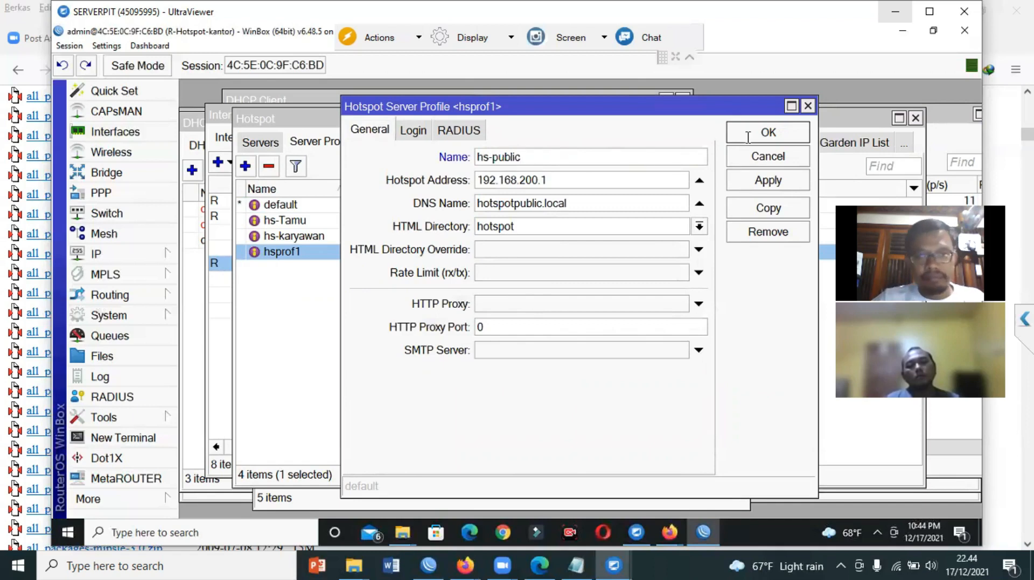
{"action": "left_click", "coordinate": [768, 133]}
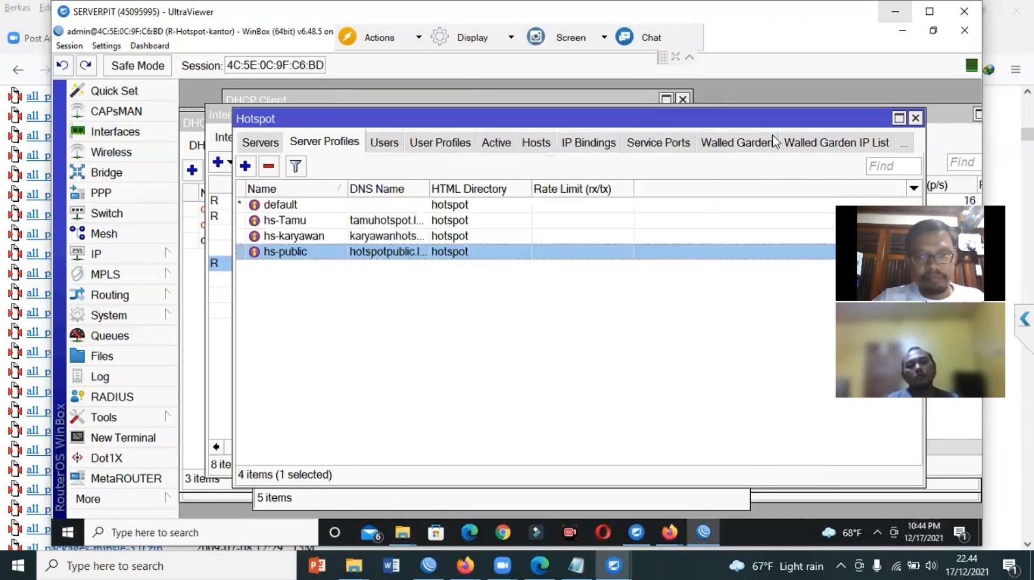
{"action": "left_click", "coordinate": [915, 119]}
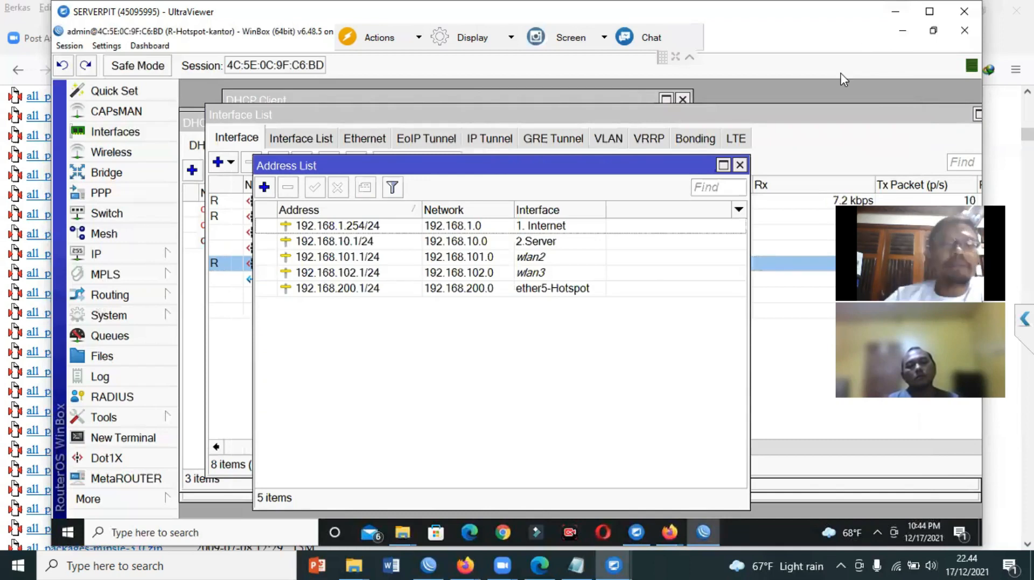
Step: Check the ether5-Hotspot entry in the address list and open the computer's network status
{"action": "left_click_drag", "start_coordinate": [422, 210], "coordinate": [438, 212]}
{"action": "left_click", "coordinate": [356, 291]}
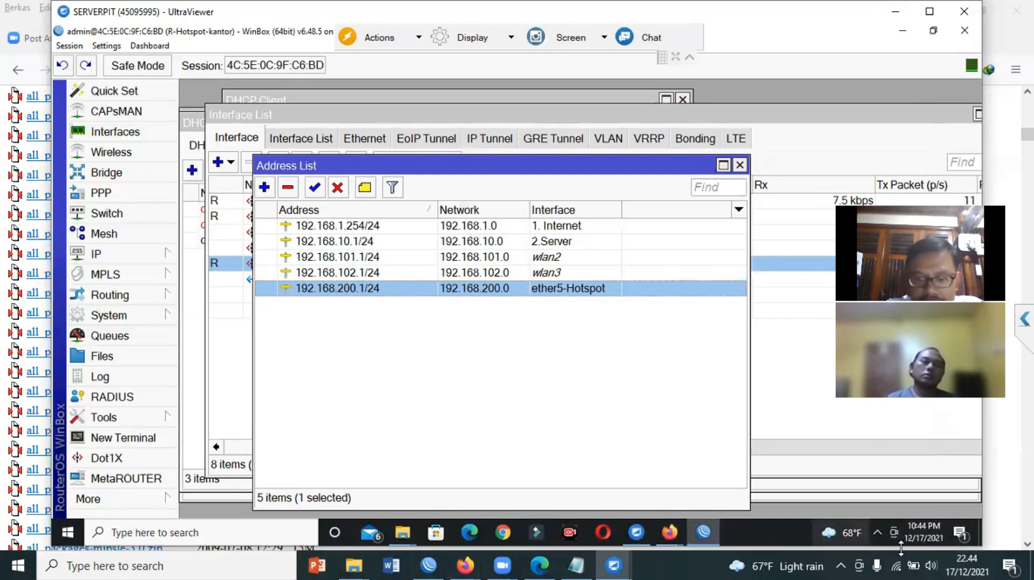
{"action": "left_click", "coordinate": [877, 532]}
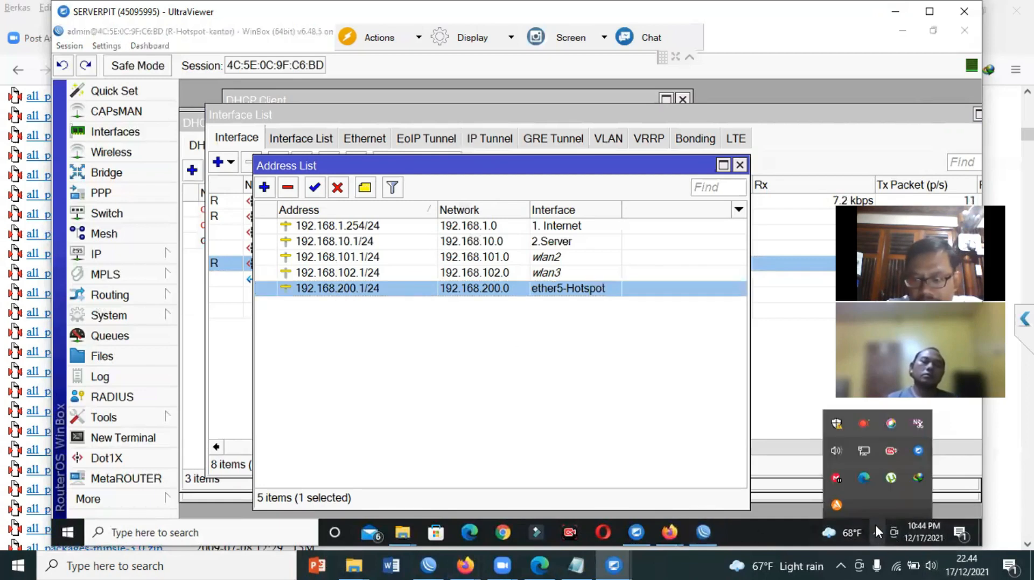
{"action": "left_click", "coordinate": [863, 451]}
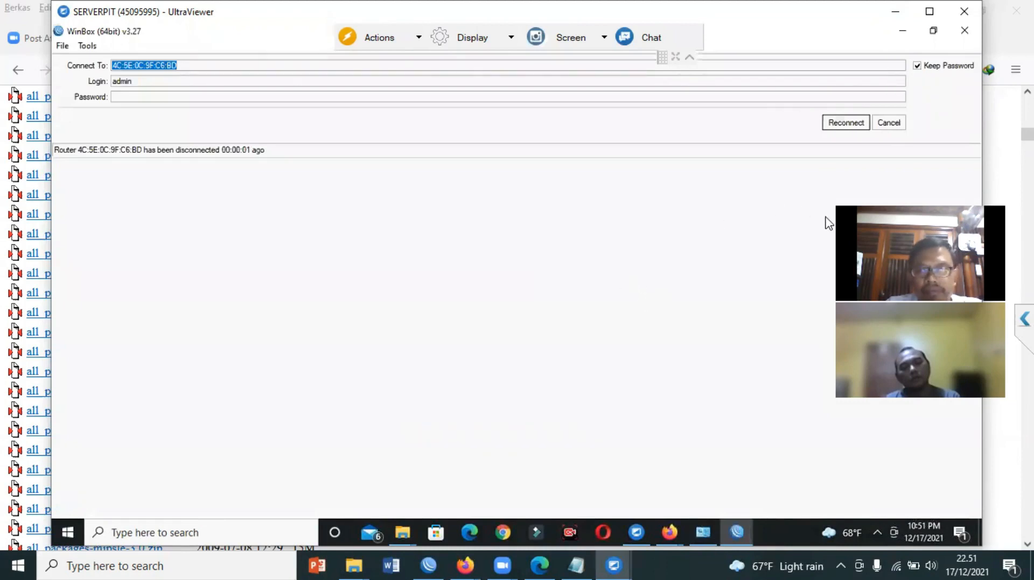
Step: Reconnect to the router and ping the hotspot gateway 192.168.200.1 from a new router terminal, stopping after a few replies
{"action": "left_click", "coordinate": [845, 124]}
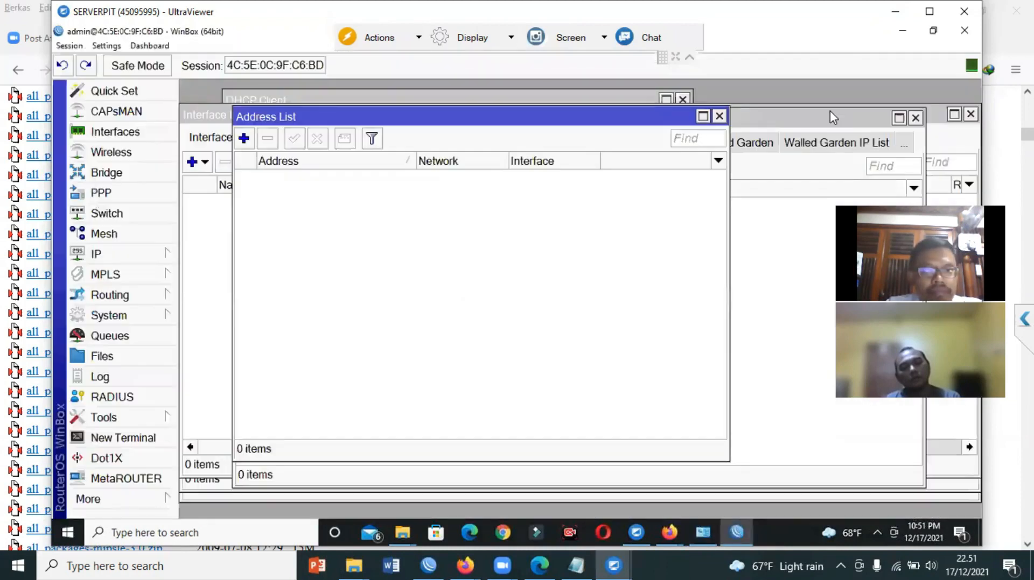
{"action": "left_click", "coordinate": [128, 438]}
{"action": "type", "text": "p"}
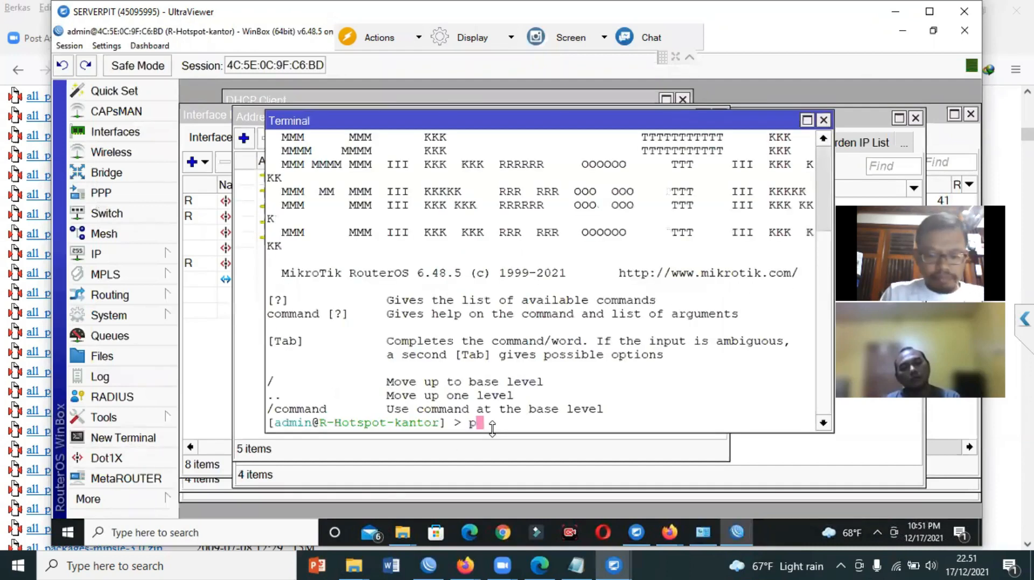
{"action": "type", "text": "ing 192.168.200"}
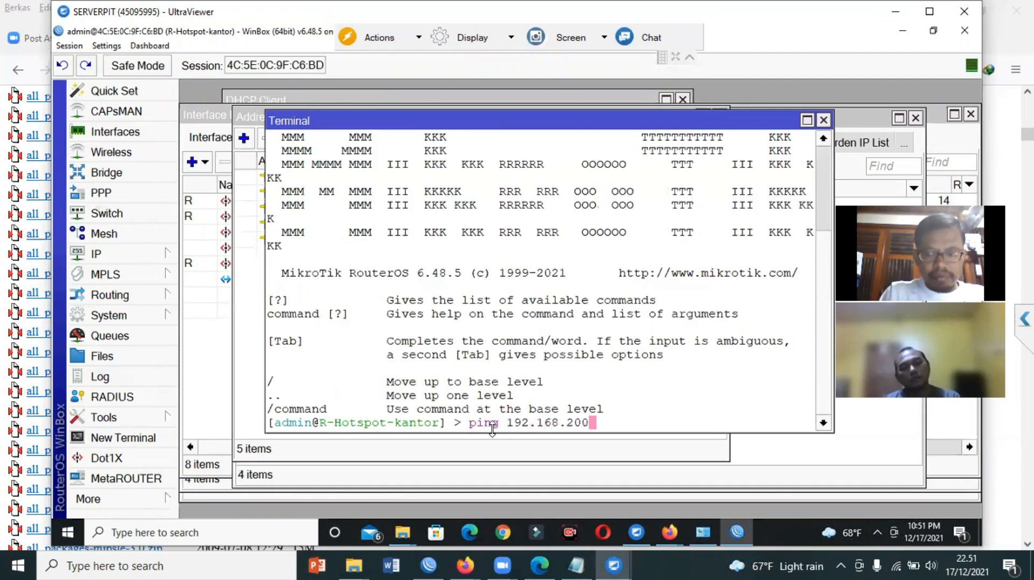
{"action": "type", "text": ".1"}
{"action": "key", "text": "Return"}
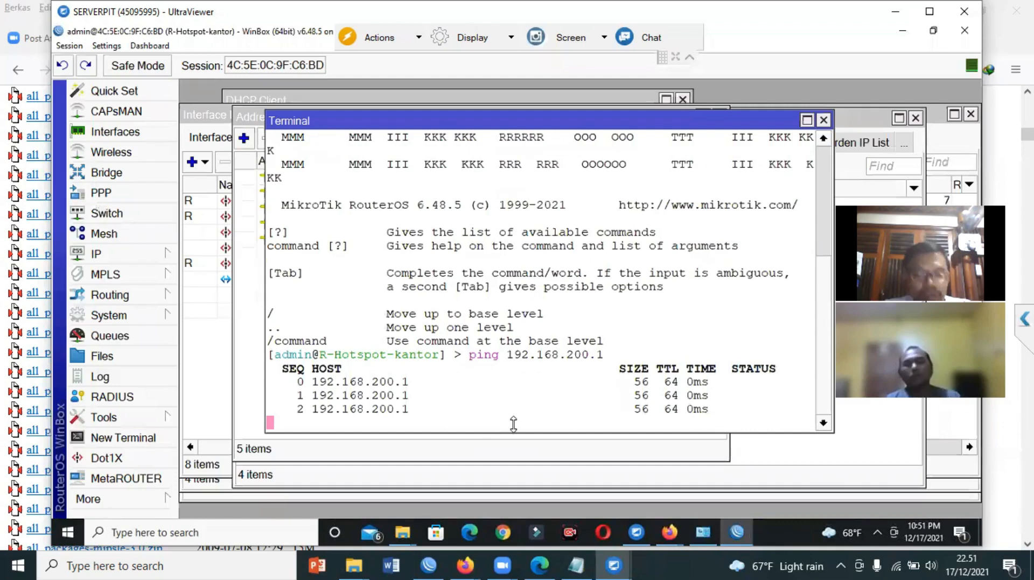
{"action": "key", "text": "ctrl+c"}
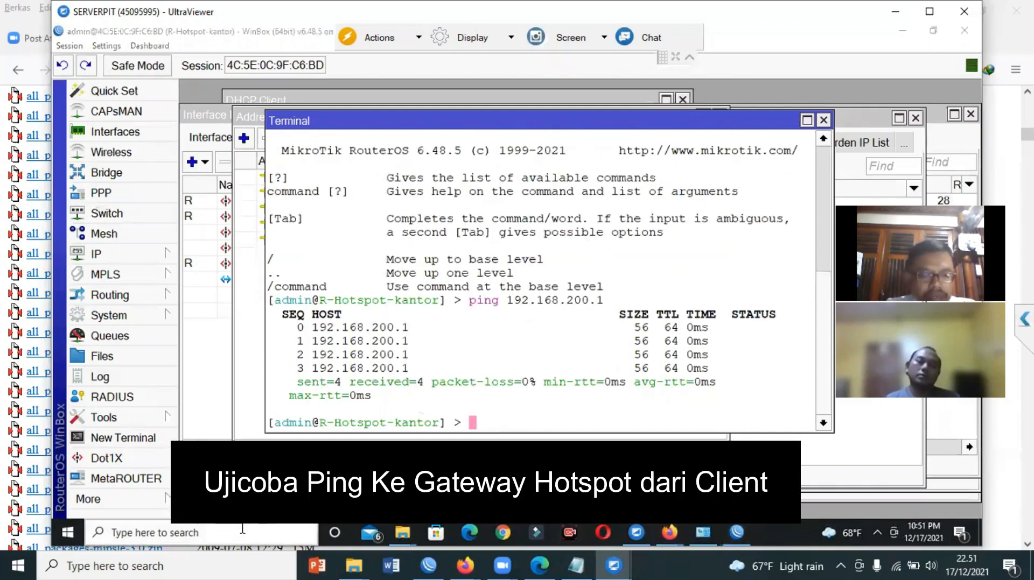
Step: Ping the hotspot gateway 192.168.200.1 from the client computer's Command Prompt, then close it
{"action": "left_click", "coordinate": [212, 532]}
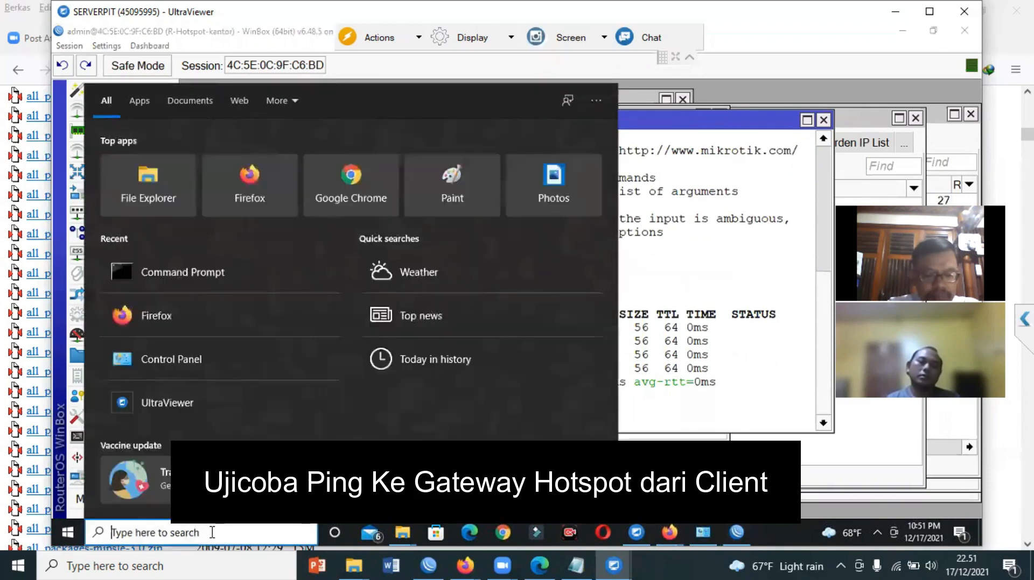
{"action": "type", "text": "cm"}
{"action": "key", "text": "Return"}
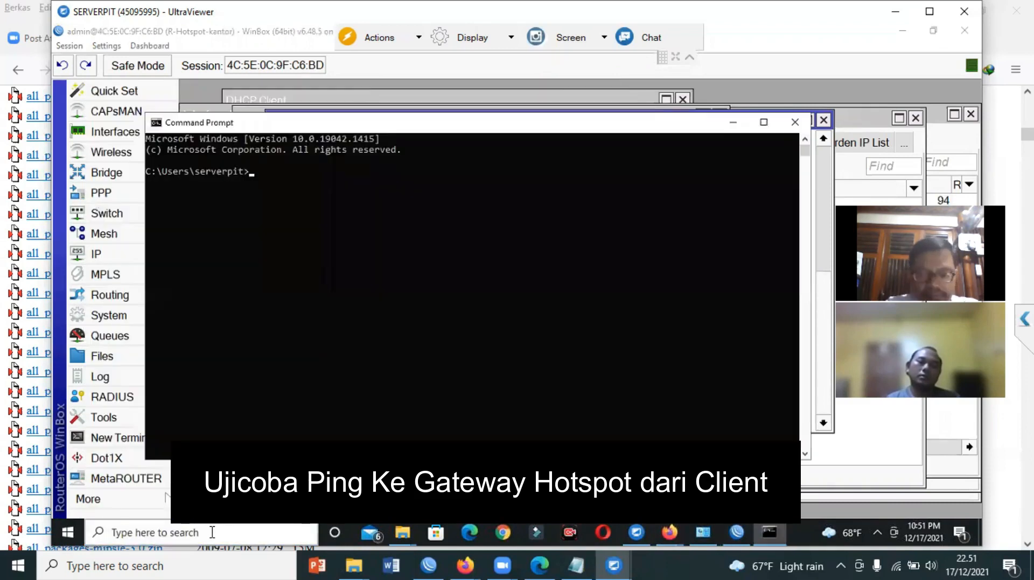
{"action": "type", "text": "ping "}
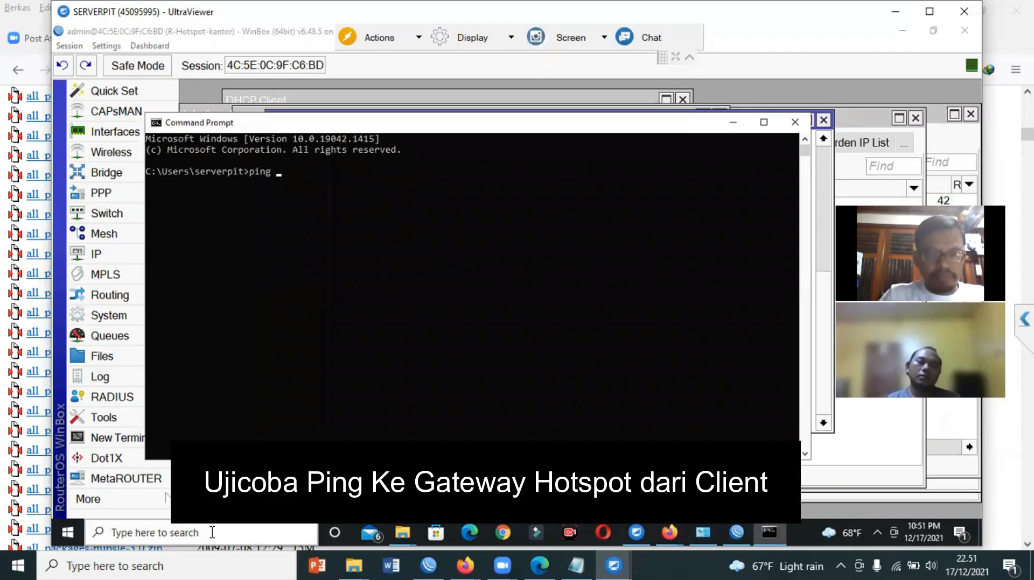
{"action": "type", "text": "192.168"}
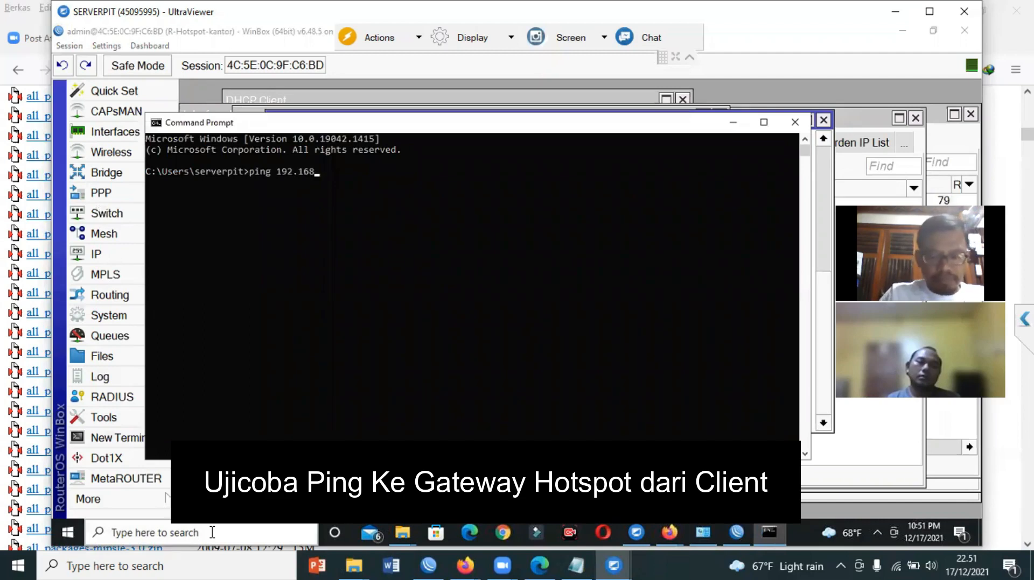
{"action": "type", "text": ".200"}
{"action": "type", "text": ".1"}
{"action": "key", "text": "Return"}
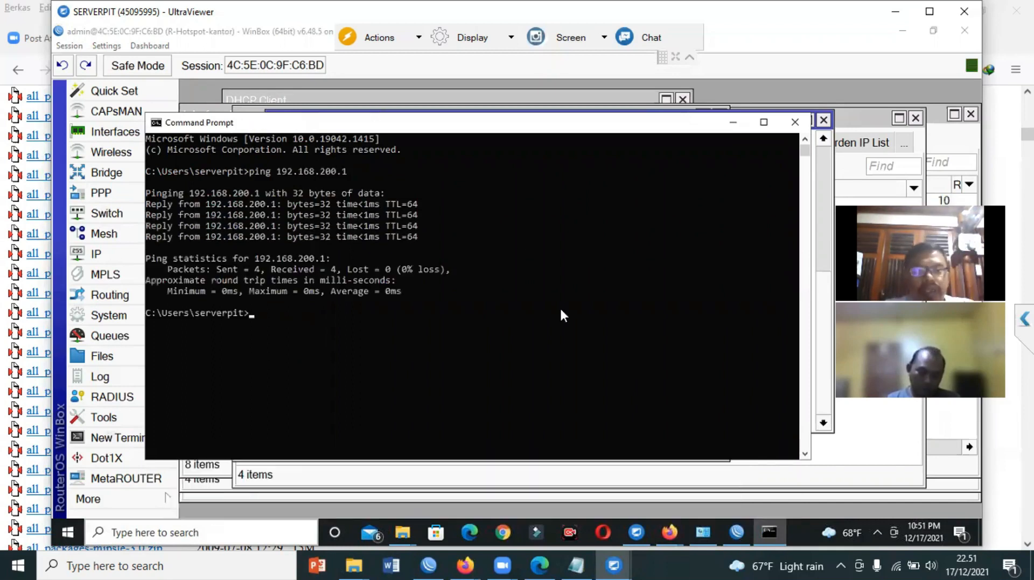
{"action": "mouse_move", "coordinate": [628, 129]}
{"action": "left_mouse_down"}
{"action": "mouse_move", "coordinate": [667, 128]}
{"action": "mouse_move", "coordinate": [633, 131]}
{"action": "left_mouse_up"}
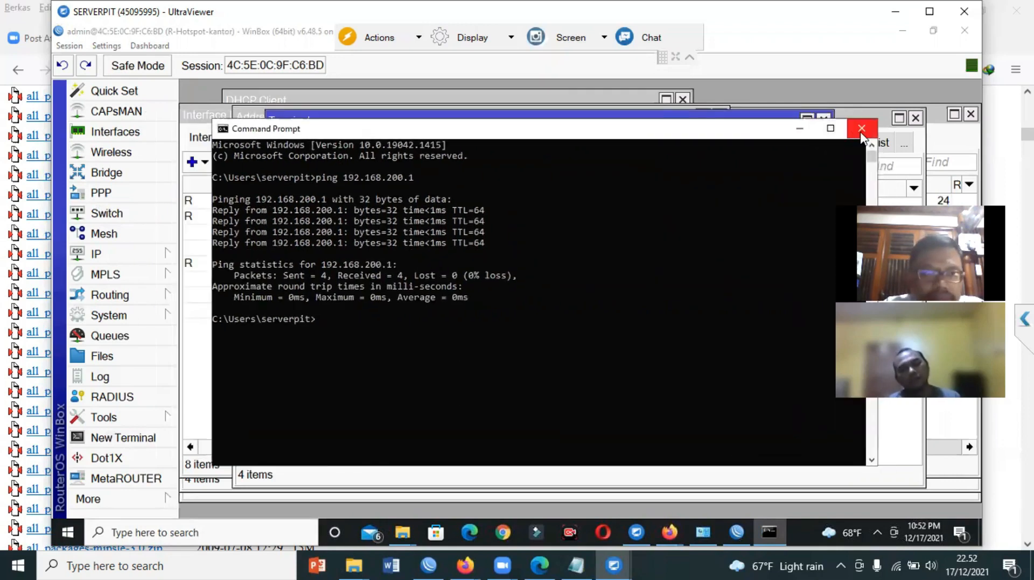
{"action": "left_click", "coordinate": [860, 140]}
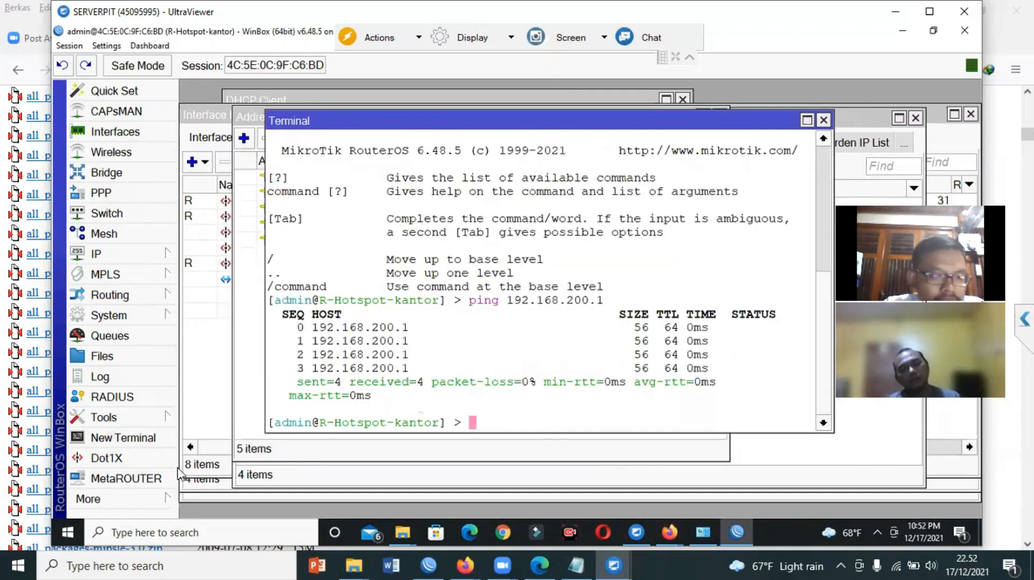
Step: Enable acceptance of incoming RADIUS requests on the router
{"action": "left_click", "coordinate": [109, 398]}
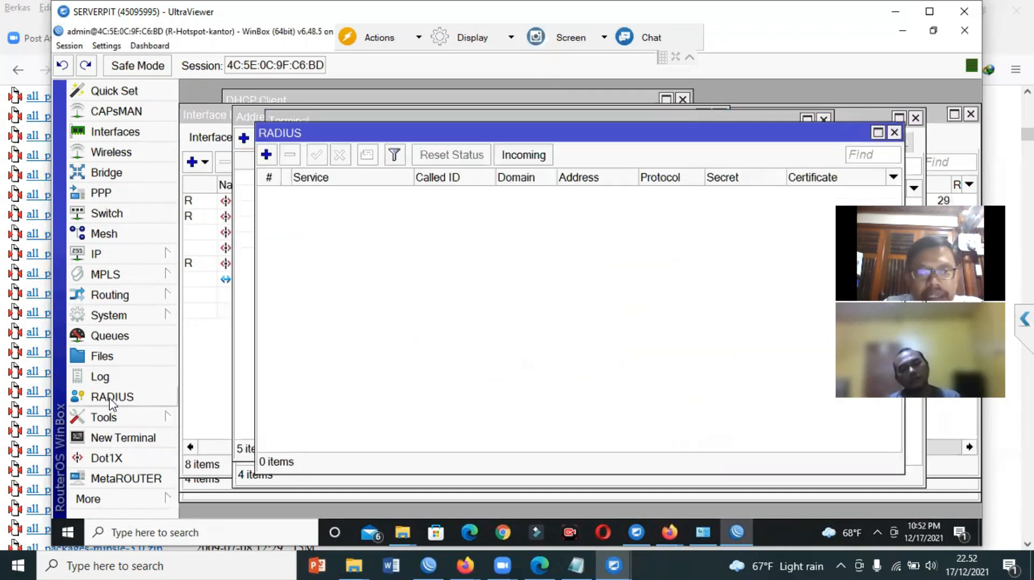
{"action": "left_click", "coordinate": [539, 159]}
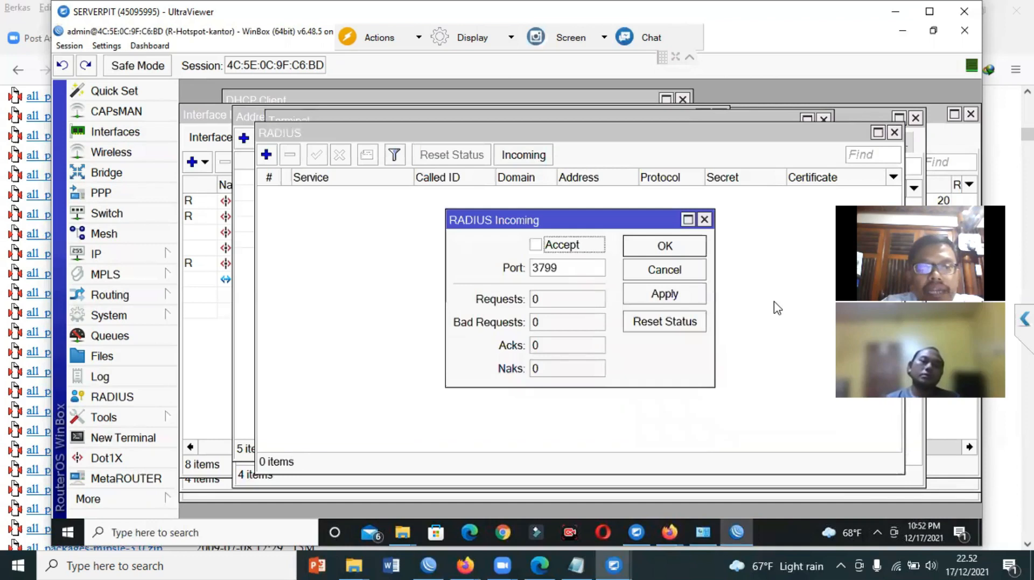
{"action": "key", "text": "space"}
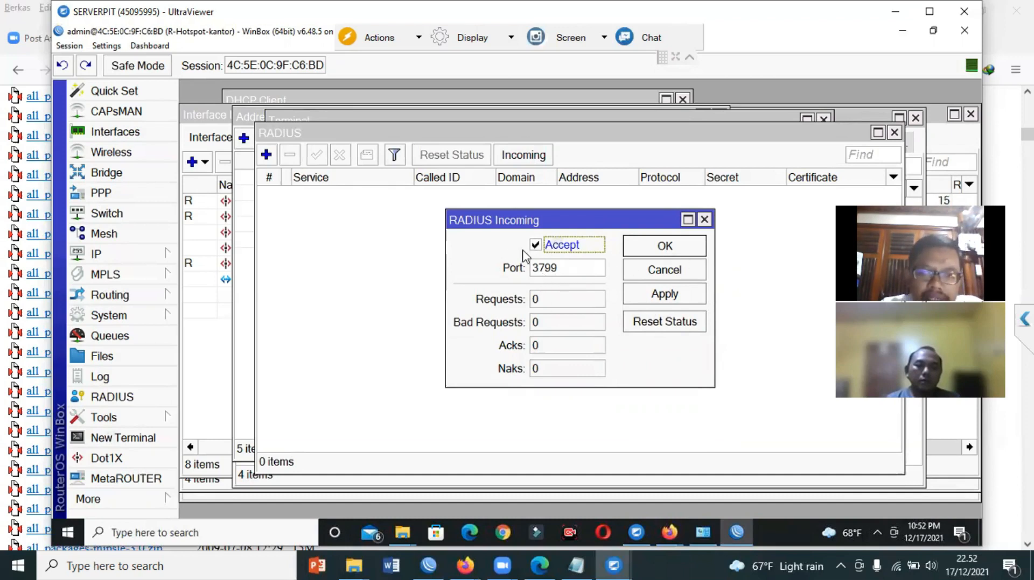
{"action": "left_click", "coordinate": [682, 256]}
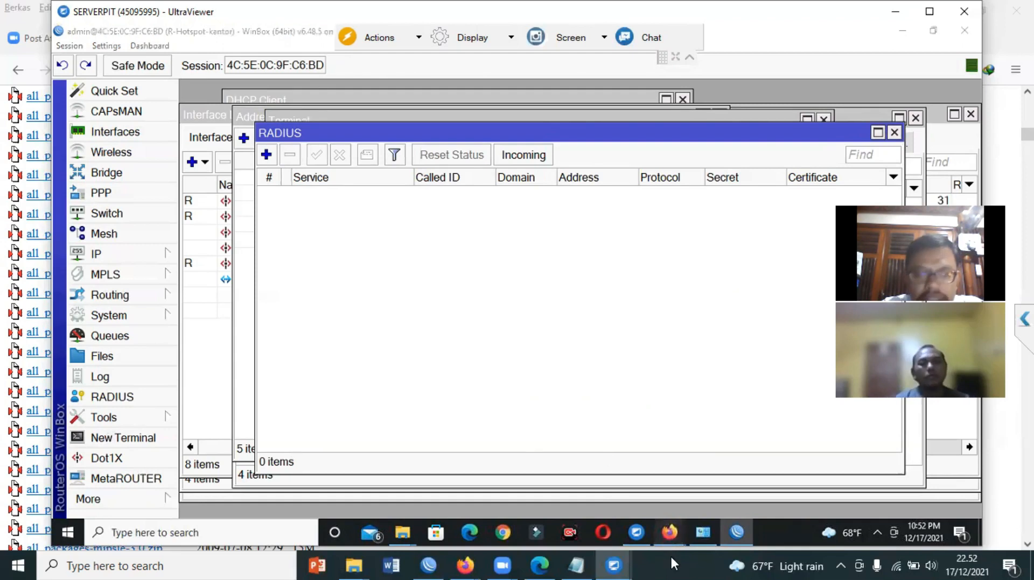
Step: Switch to Firefox and log in to User Manager at 192.168.200.1/userman as admin with an empty password
{"action": "mouse_move", "coordinate": [670, 531]}
{"action": "left_click", "coordinate": [633, 479]}
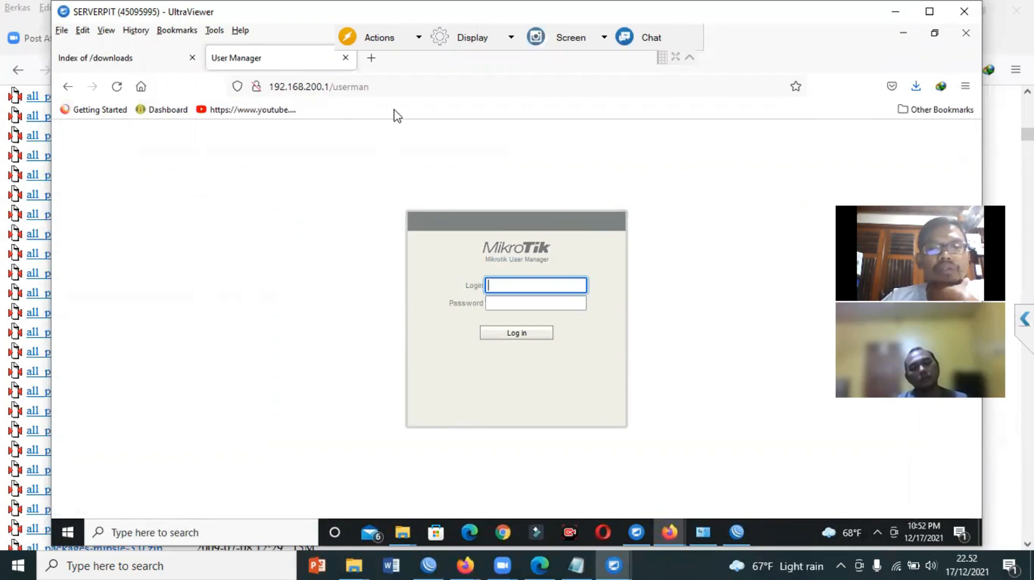
{"action": "left_click", "coordinate": [500, 307]}
{"action": "left_click", "coordinate": [506, 291]}
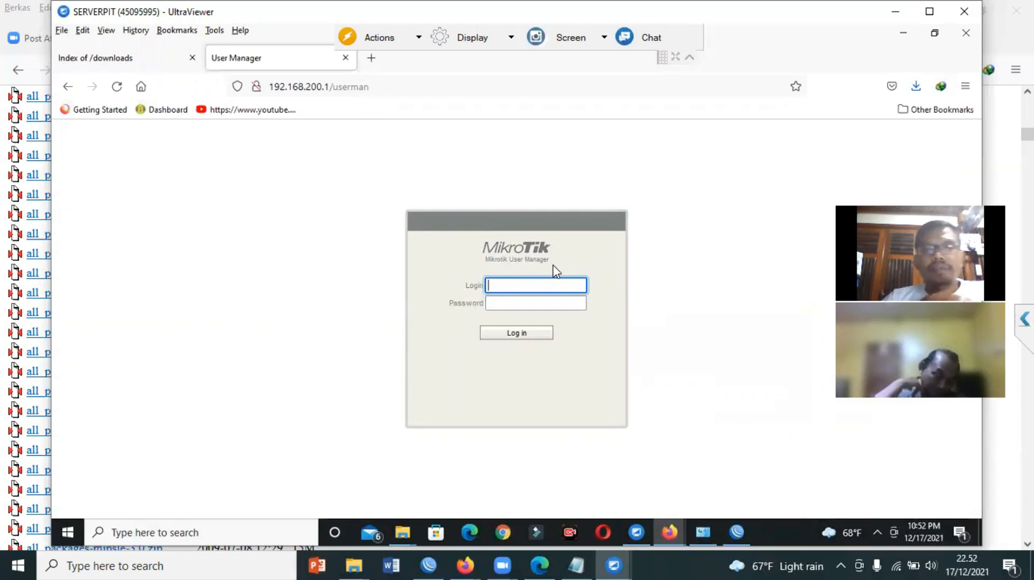
{"action": "type", "text": "ad"}
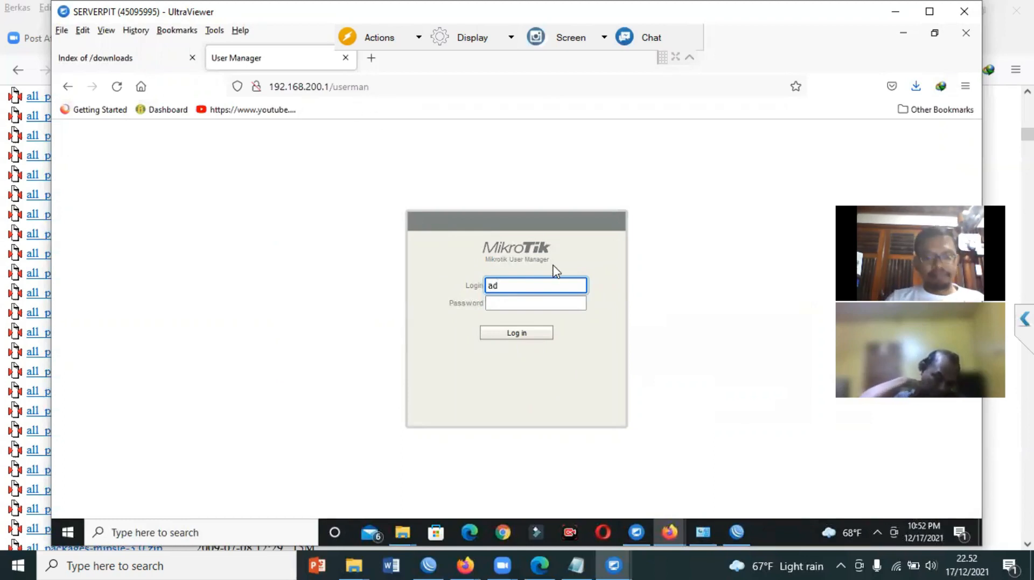
{"action": "type", "text": "min"}
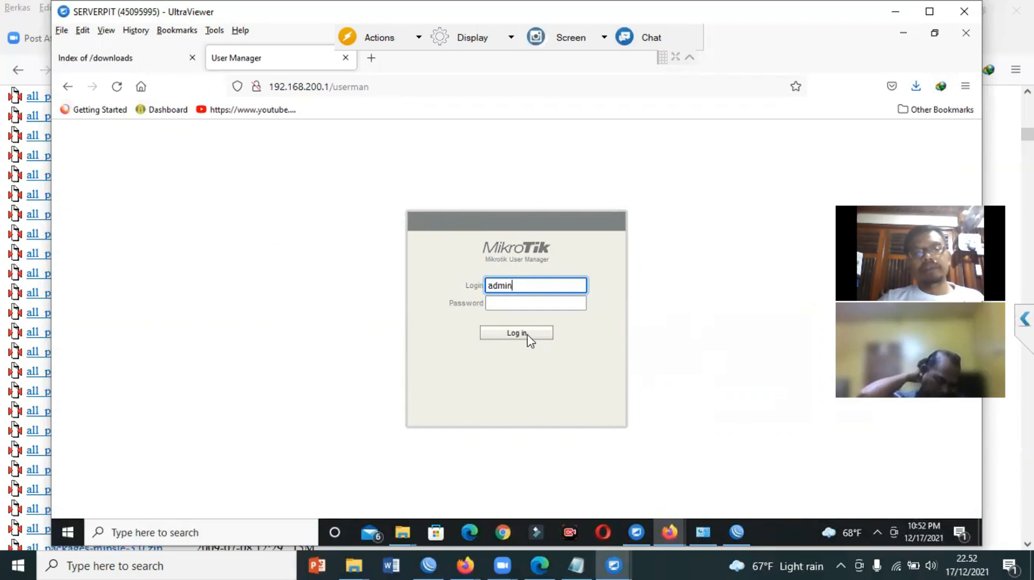
{"action": "key", "text": "Return"}
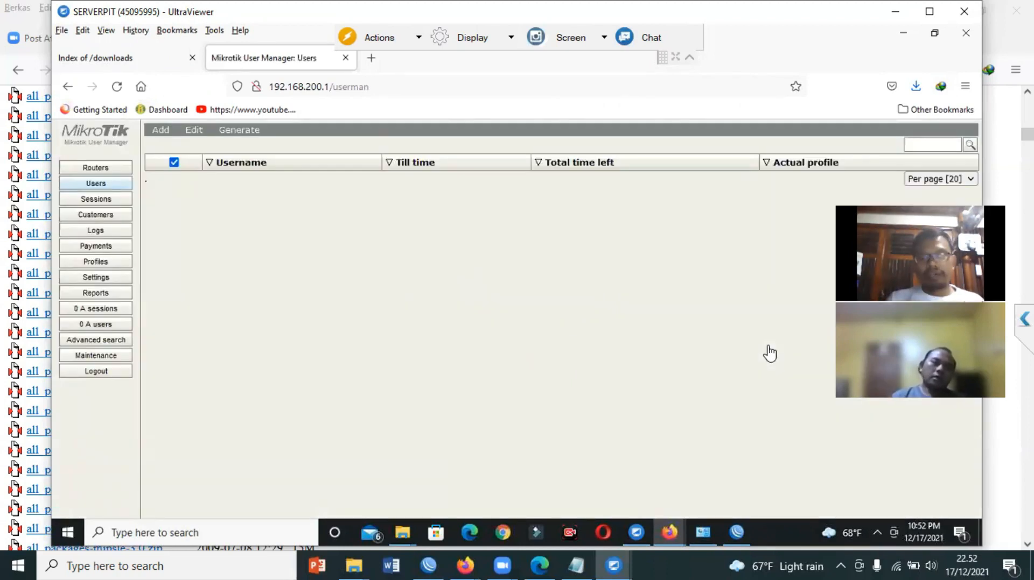
Step: Enlarge the User Manager page to 133% and consult the User Manager setup outline in the training PDF
{"action": "key", "text": "ctrl+plus"}
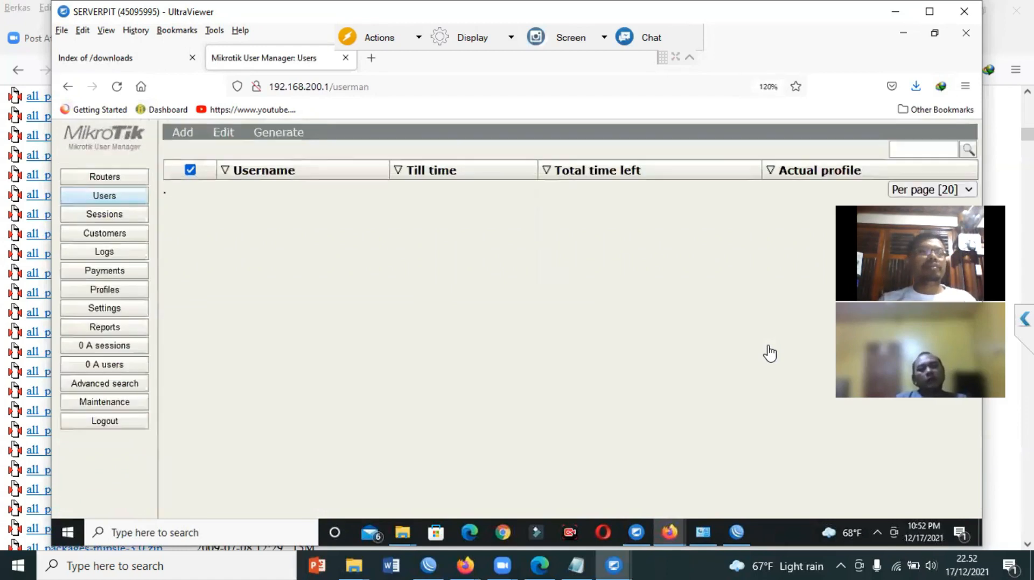
{"action": "key", "text": "ctrl+plus"}
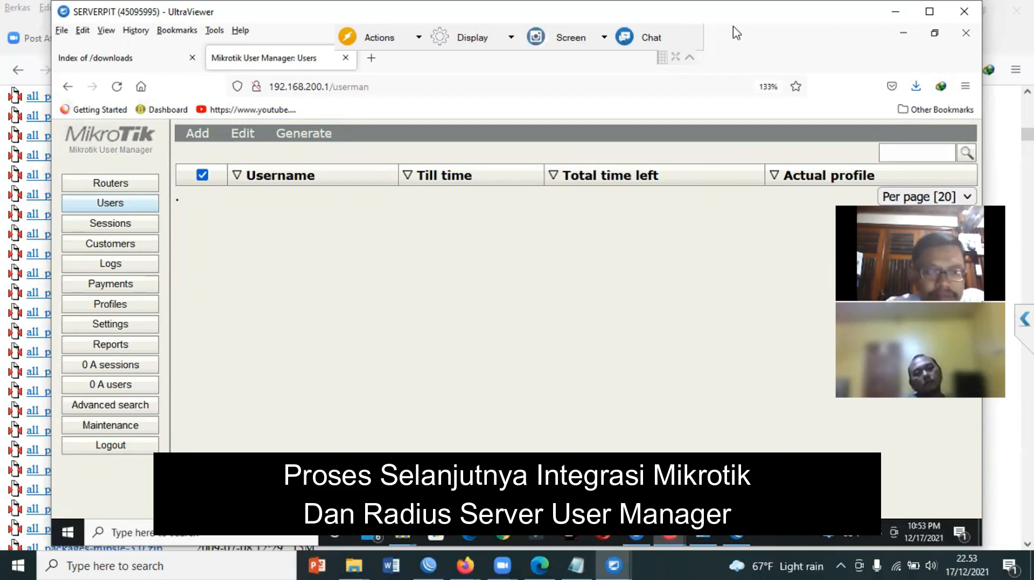
{"action": "left_click", "coordinate": [609, 564]}
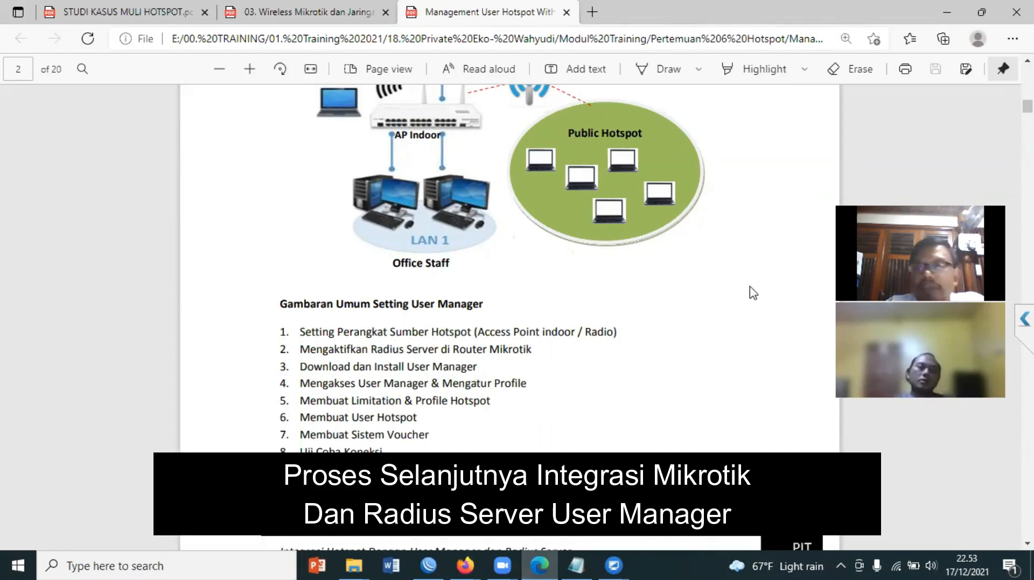
{"action": "left_click", "coordinate": [947, 16]}
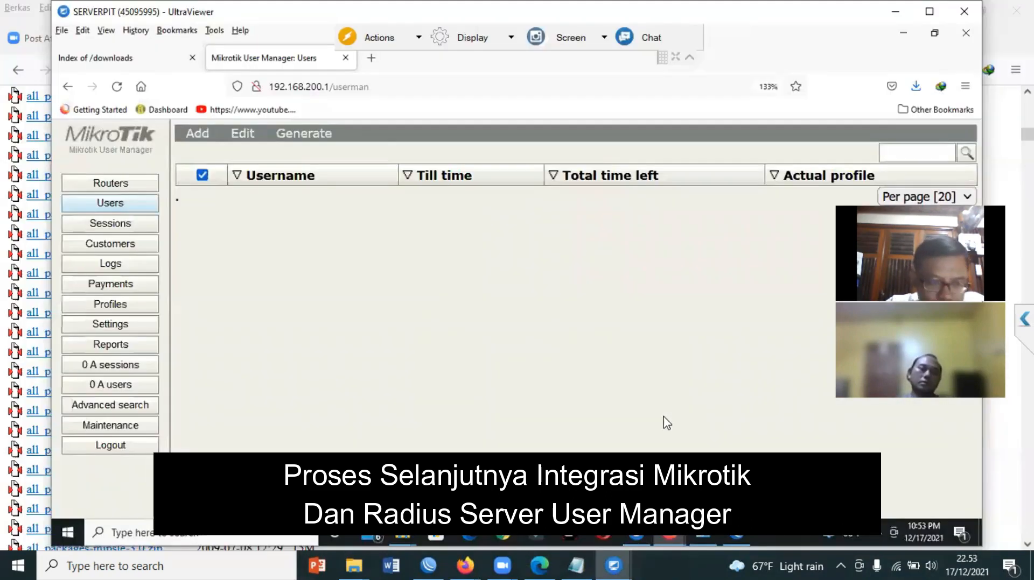
Step: Start a new router entry named Router-Hotspot-1 with IP address 192.168.1.254 and fill in its shared secret
{"action": "left_click", "coordinate": [111, 185]}
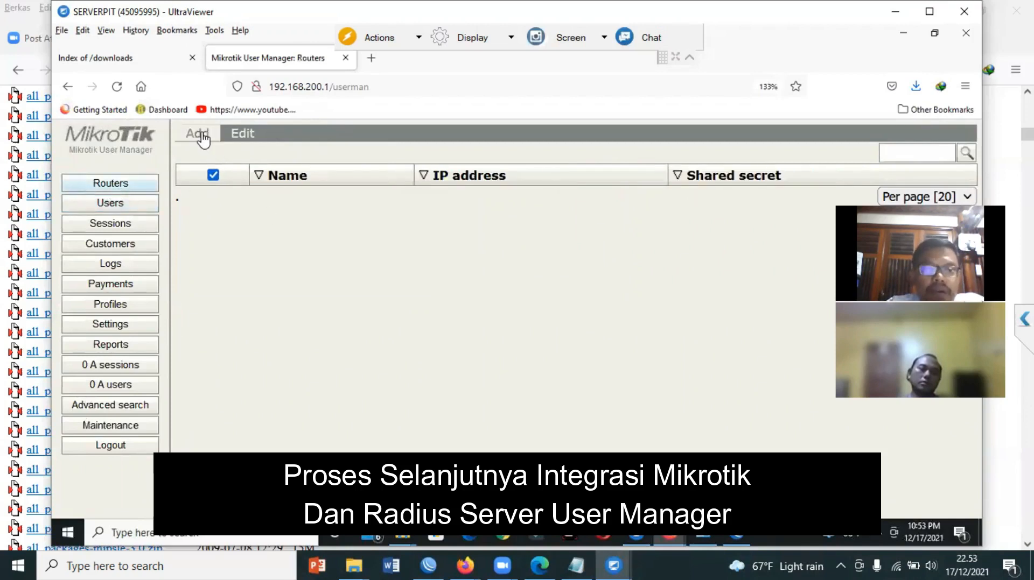
{"action": "left_click", "coordinate": [203, 155]}
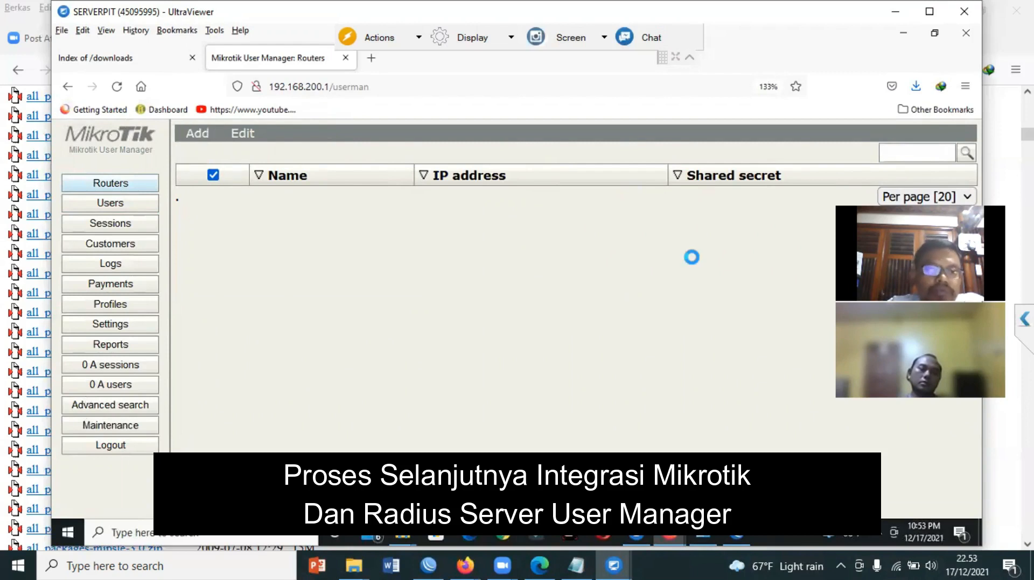
{"action": "left_click", "coordinate": [518, 196]}
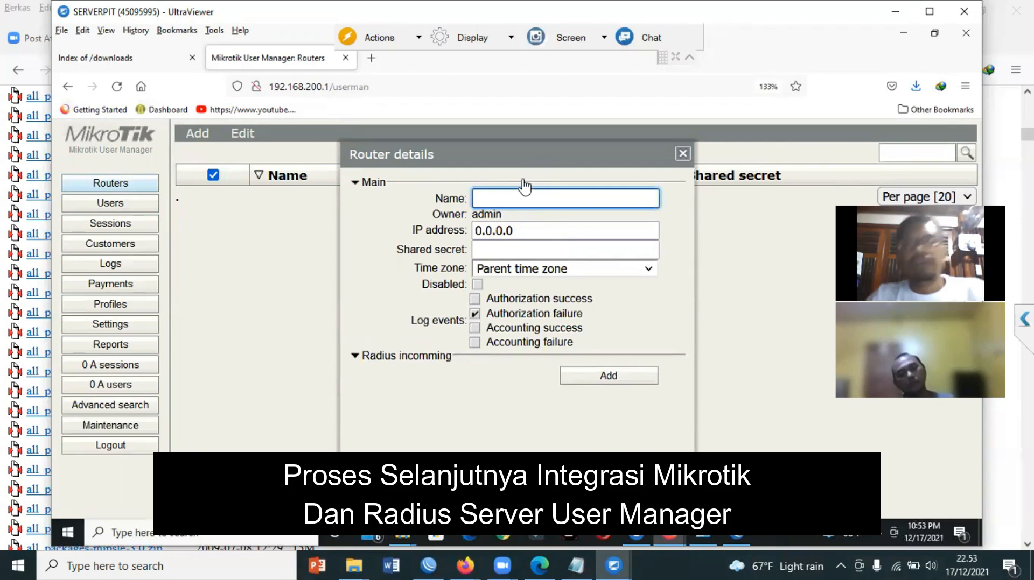
{"action": "left_click_drag", "start_coordinate": [544, 159], "coordinate": [570, 168]}
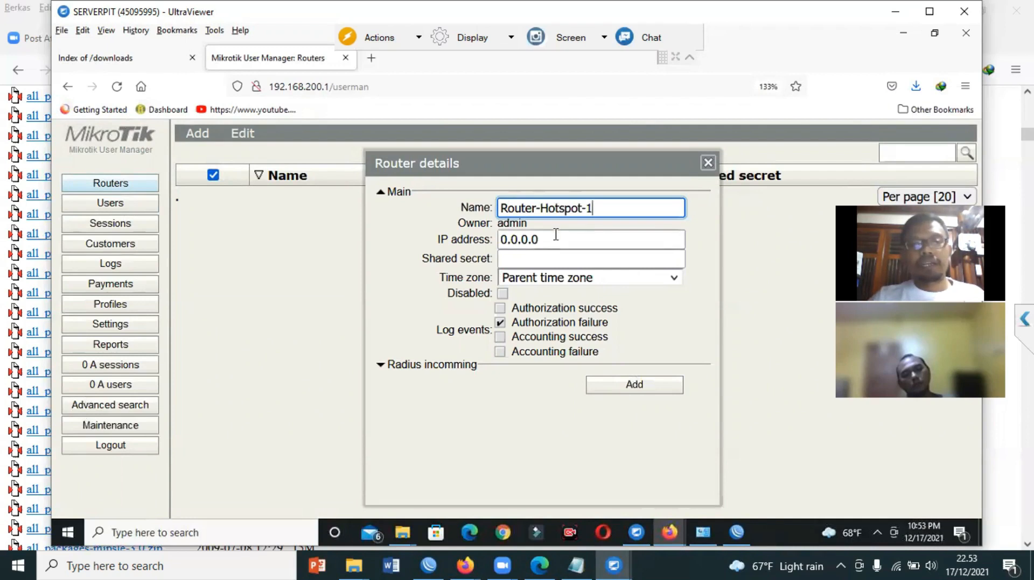
{"action": "left_click_drag", "start_coordinate": [548, 239], "coordinate": [478, 235]}
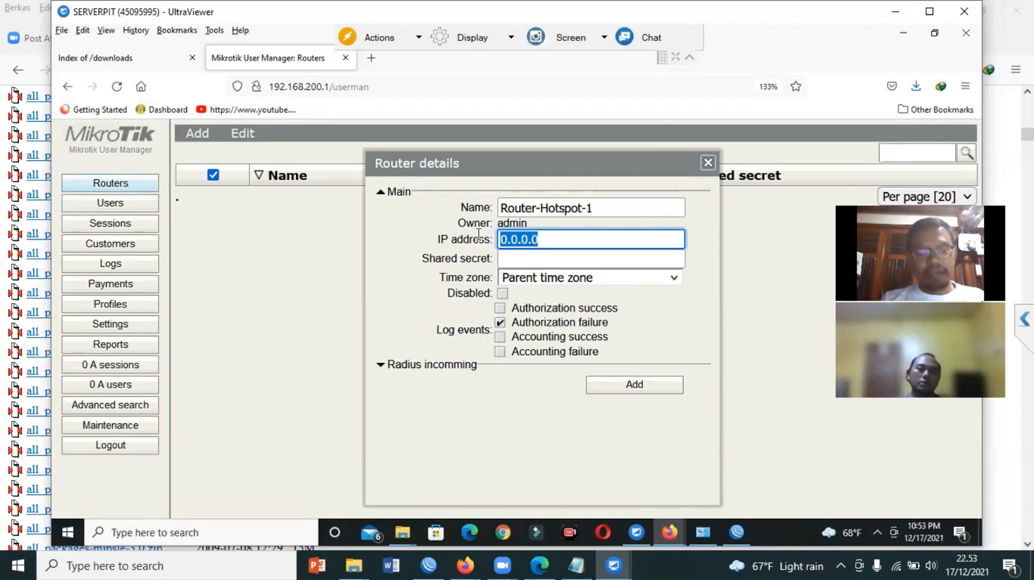
{"action": "type", "text": "192"}
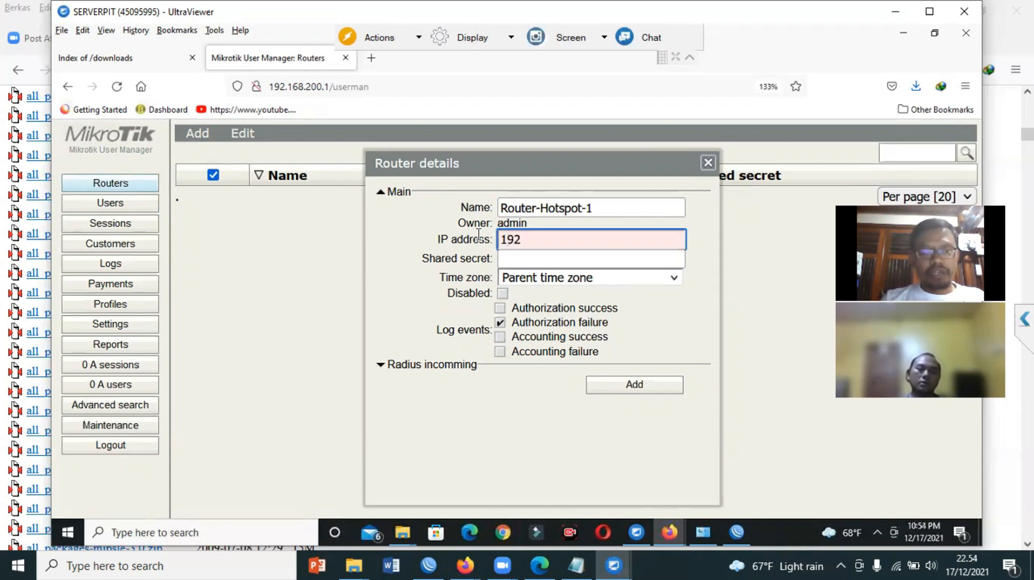
{"action": "type", "text": ".168.1.2"}
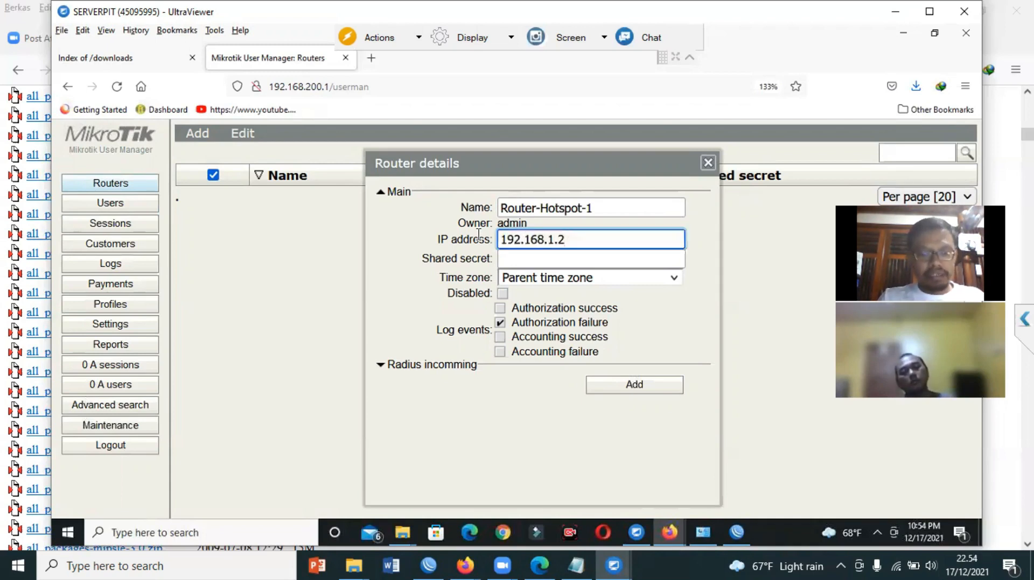
{"action": "type", "text": "54"}
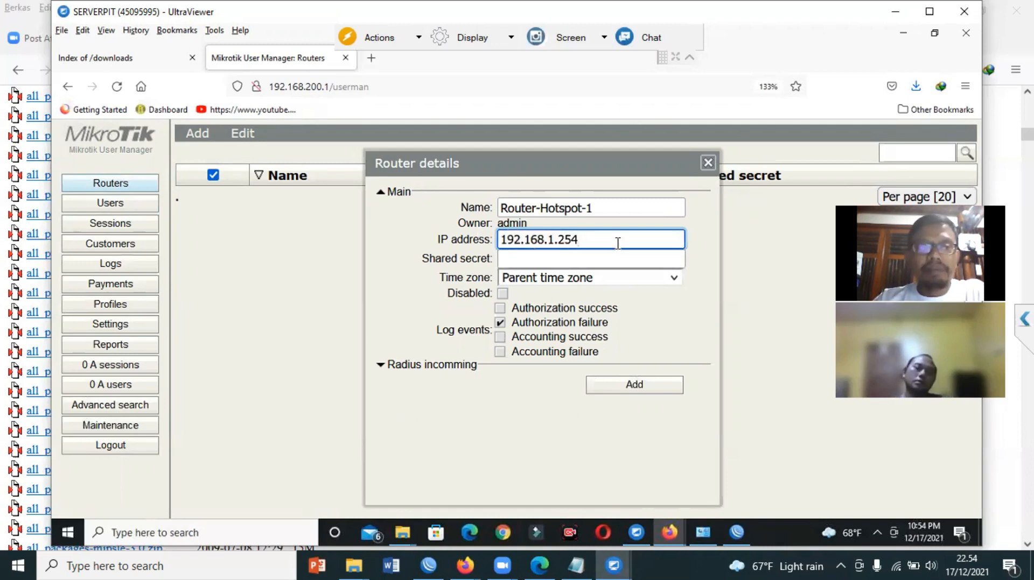
{"action": "left_click", "coordinate": [533, 256]}
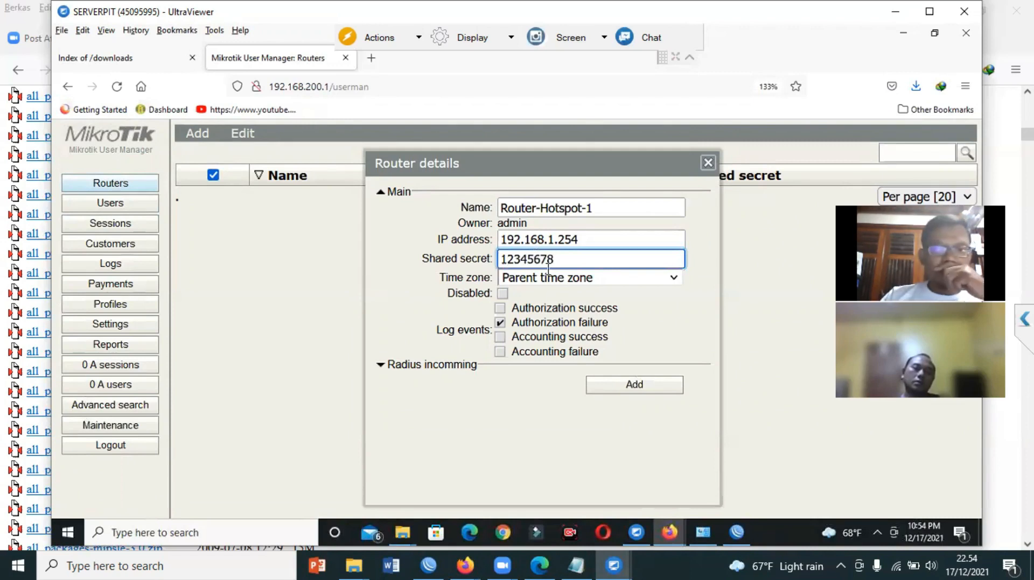
Step: Set the router entry's time zone to +07:00 and enable logging of authorization and accounting successes and failures
{"action": "left_click", "coordinate": [674, 278]}
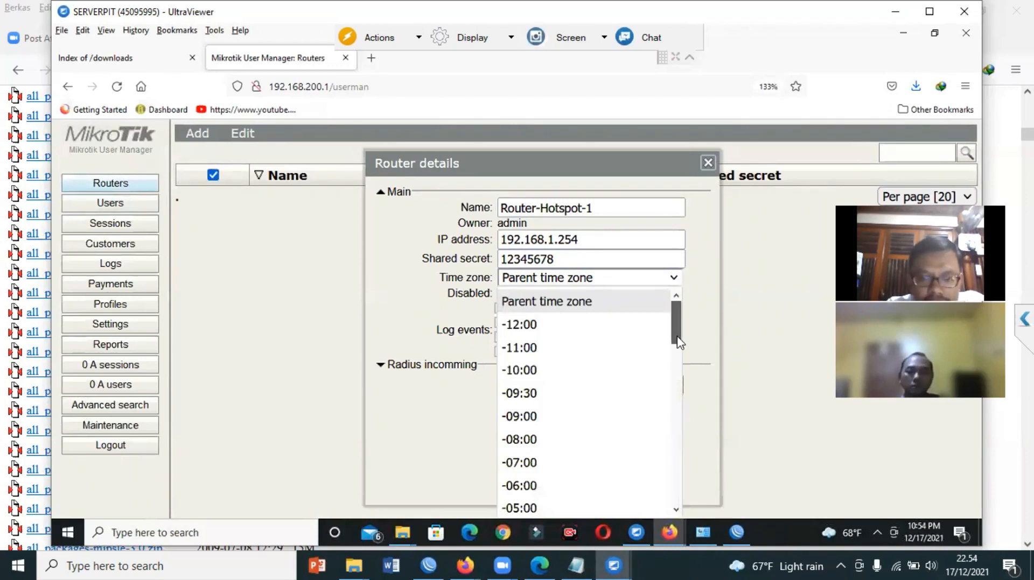
{"action": "scroll", "coordinate": [678, 339], "scroll_direction": "down", "scroll_amount": 2}
{"action": "left_click_drag", "start_coordinate": [677, 343], "coordinate": [683, 450]}
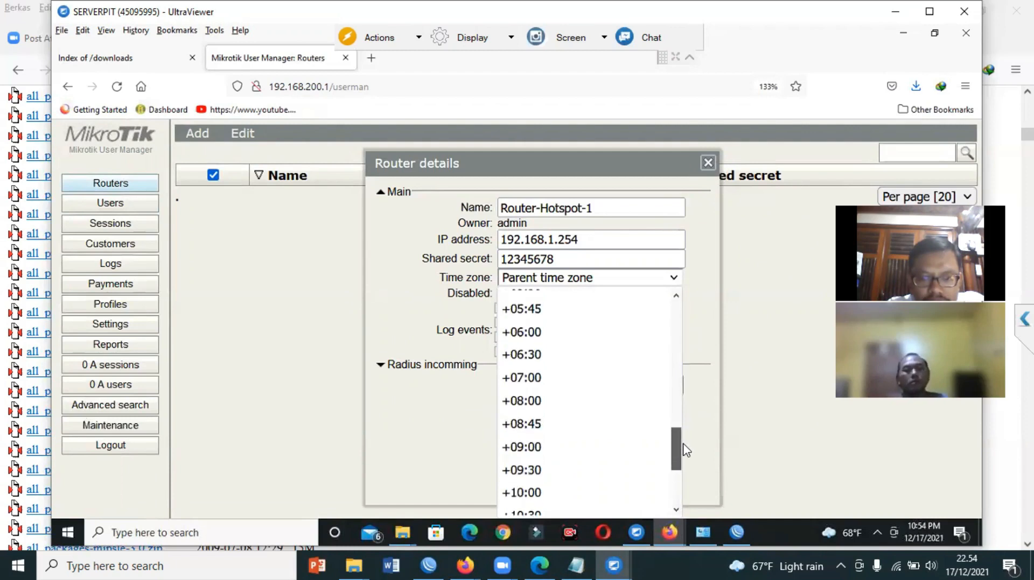
{"action": "left_click", "coordinate": [533, 372]}
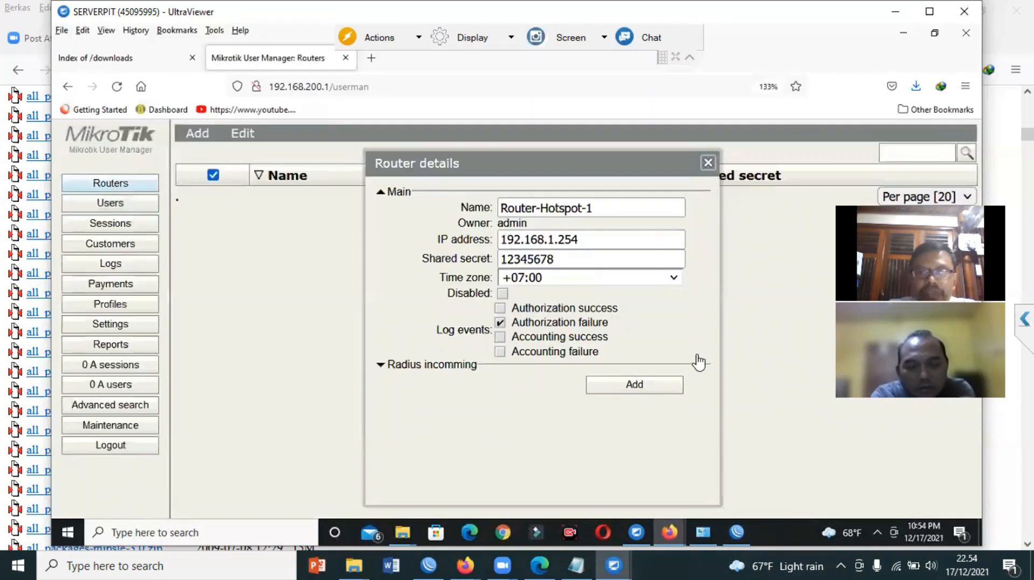
{"action": "left_click", "coordinate": [500, 308]}
{"action": "left_click", "coordinate": [500, 338]}
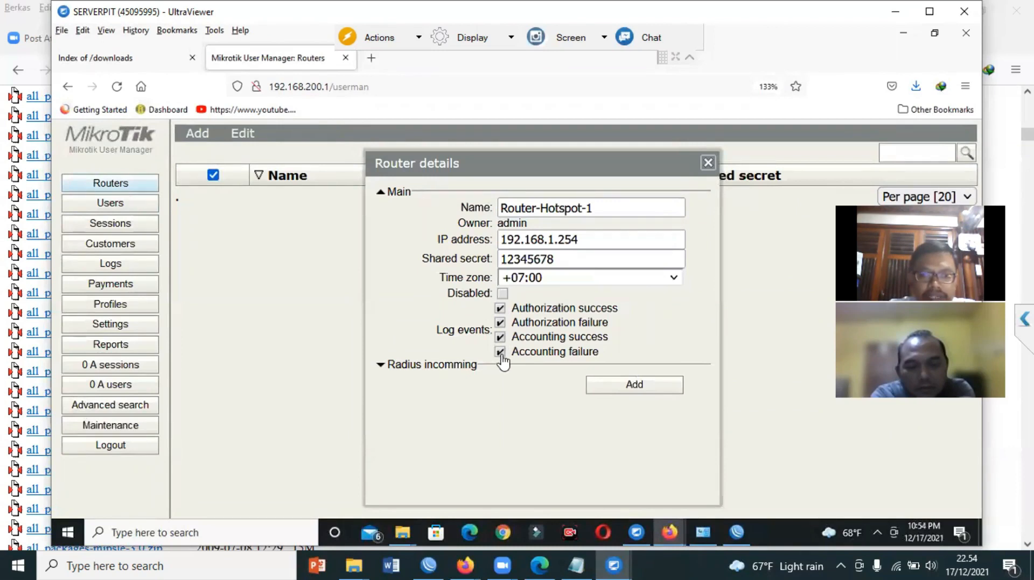
Step: Enable CoA support with port 3799 for incoming RADIUS and add the router entry
{"action": "left_click", "coordinate": [383, 367]}
{"action": "left_click", "coordinate": [509, 397]}
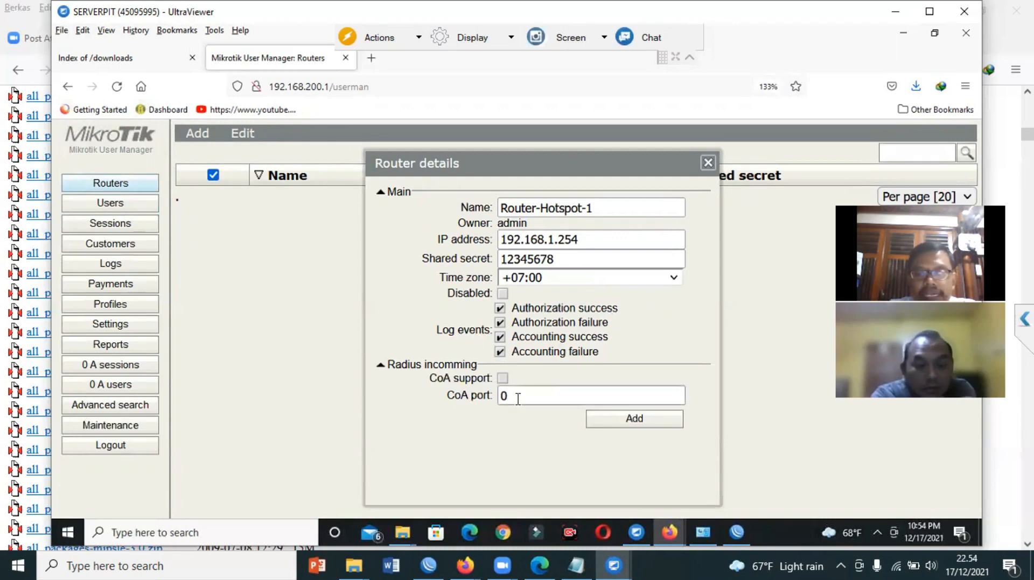
{"action": "left_click_drag", "start_coordinate": [509, 397], "coordinate": [475, 399]}
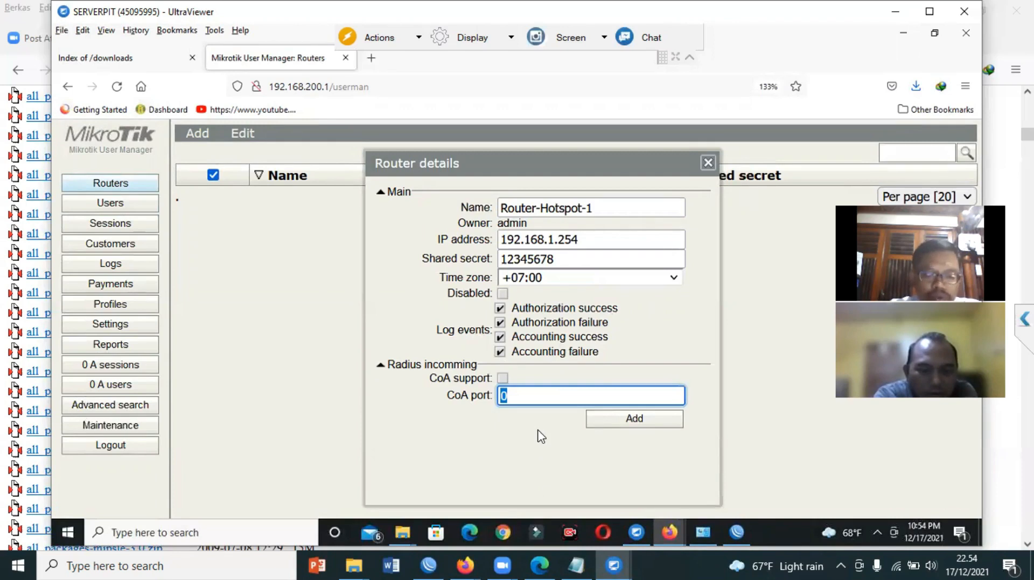
{"action": "type", "text": "799"}
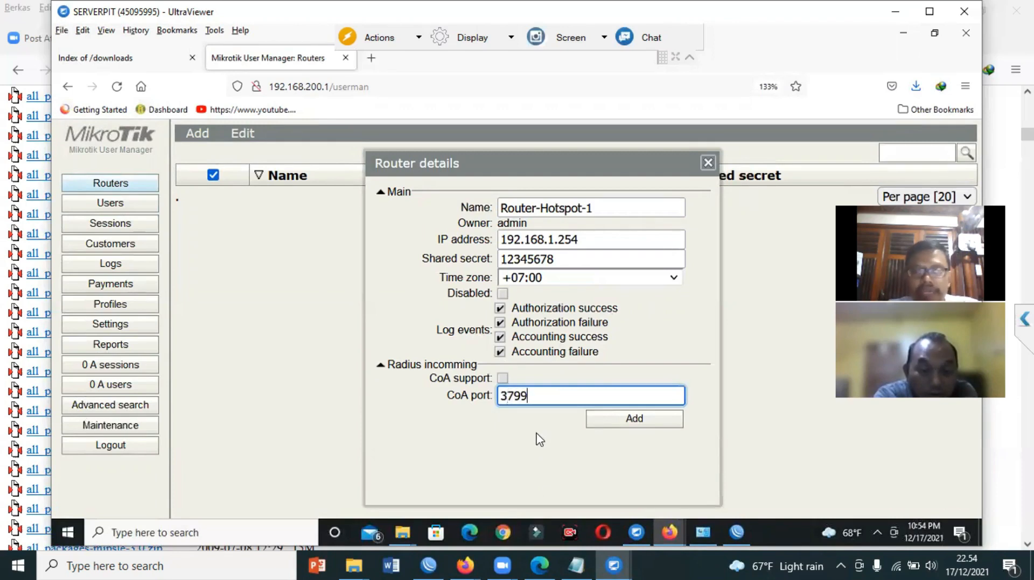
{"action": "left_click", "coordinate": [503, 378]}
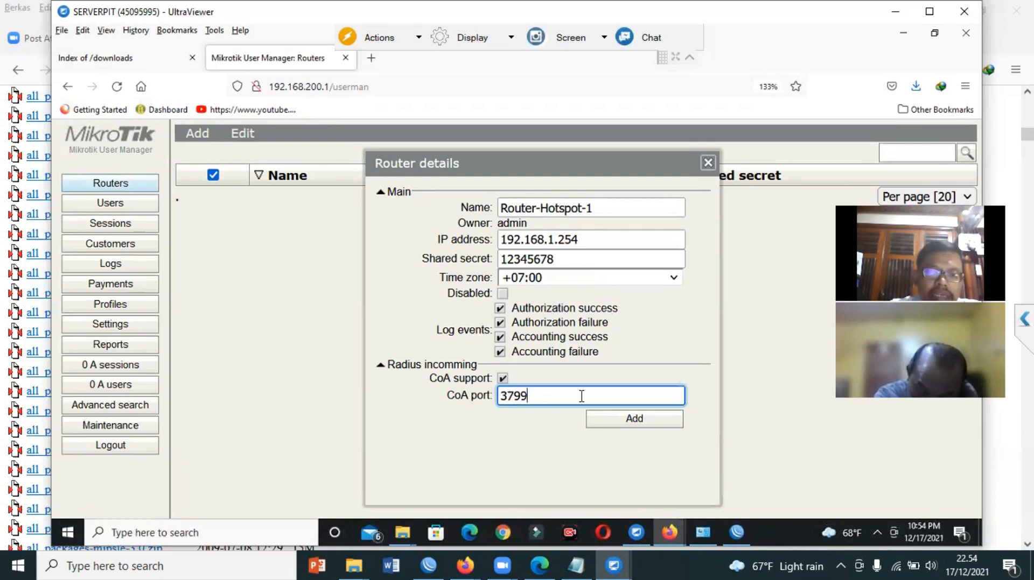
{"action": "left_click", "coordinate": [658, 426]}
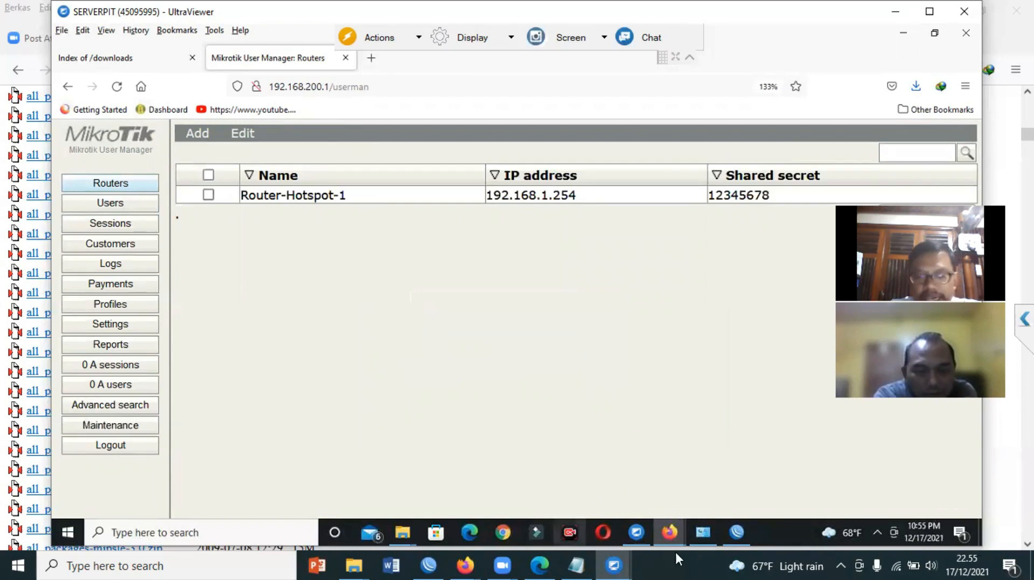
Step: Compare the RADIUS incoming port in WinBox with the CoA port of Router-Hotspot-1 in User Manager, and save the router entry
{"action": "left_click", "coordinate": [738, 533]}
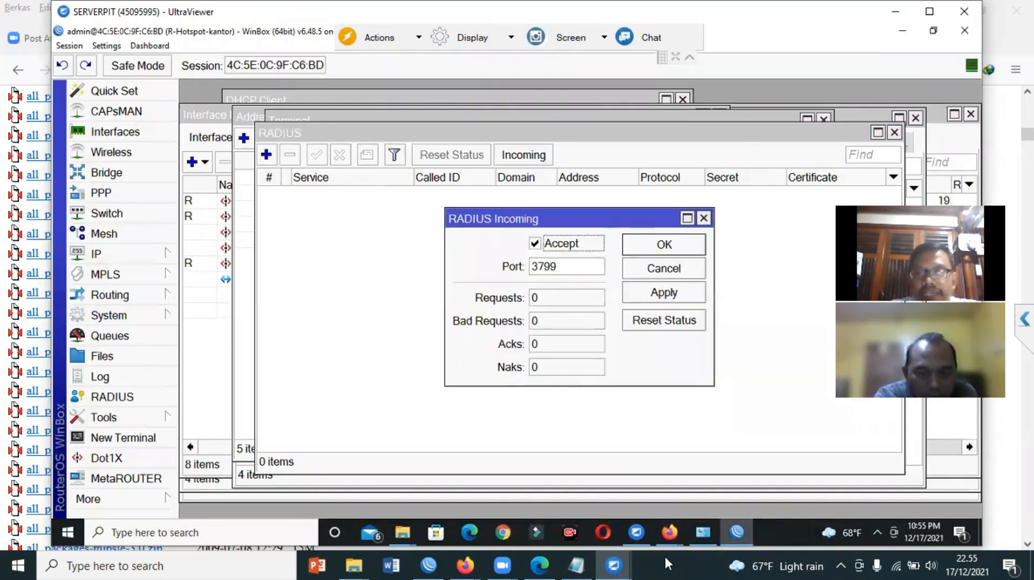
{"action": "left_click", "coordinate": [669, 533]}
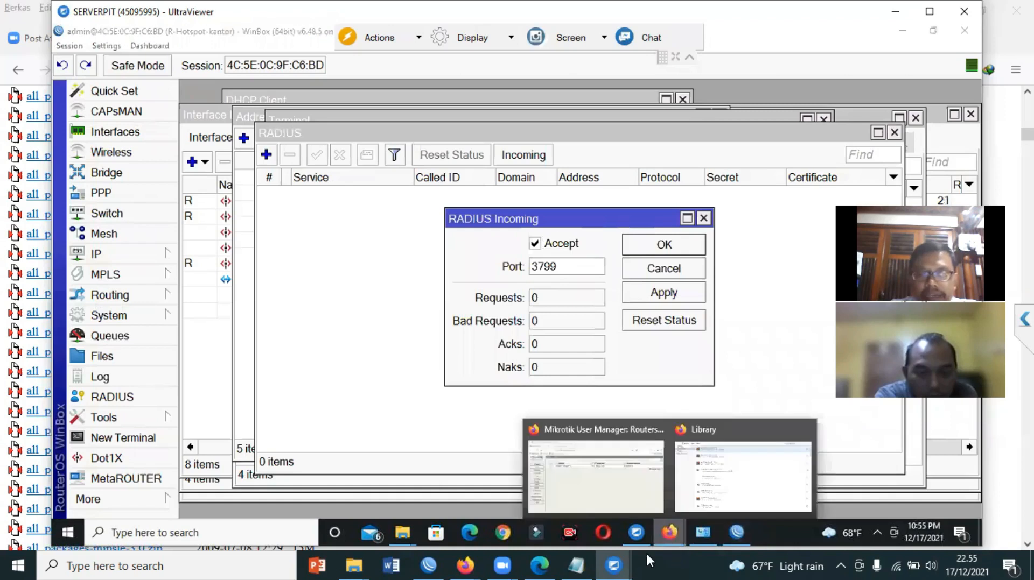
{"action": "left_click", "coordinate": [637, 497]}
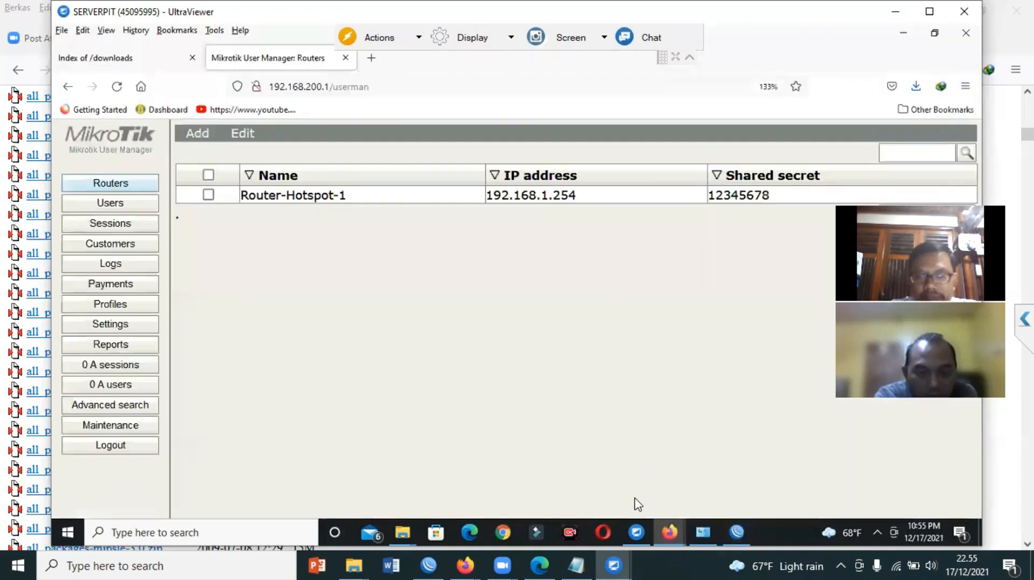
{"action": "left_click", "coordinate": [328, 199]}
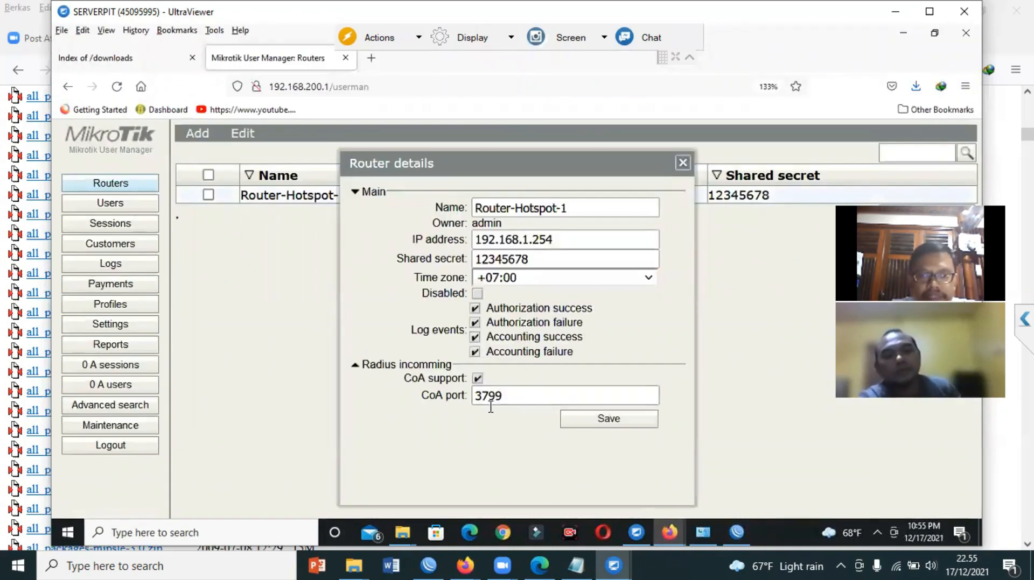
{"action": "left_click", "coordinate": [626, 422]}
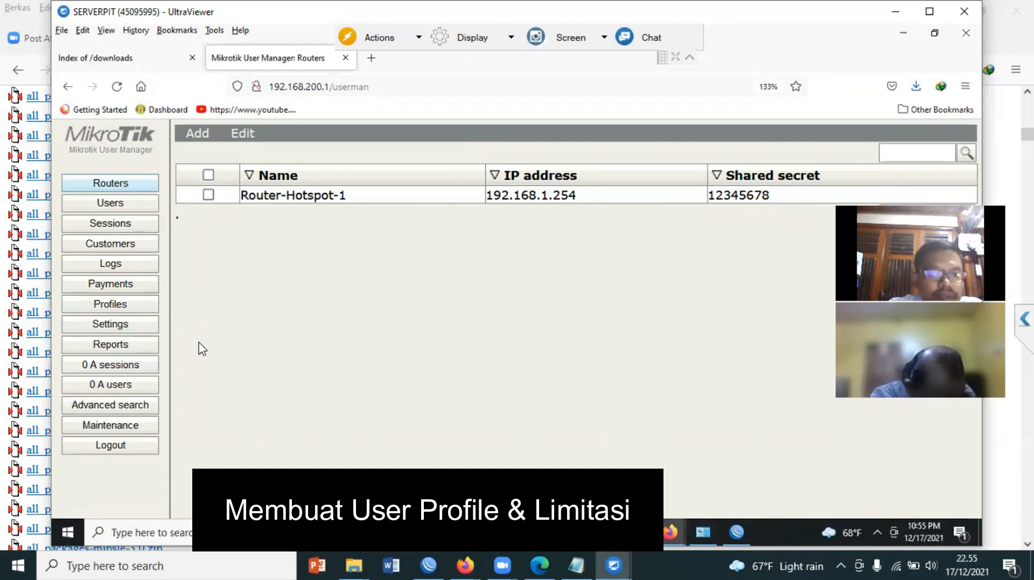
Step: Create a user profile named siswa and keep its start option at At first logon
{"action": "left_click", "coordinate": [114, 307]}
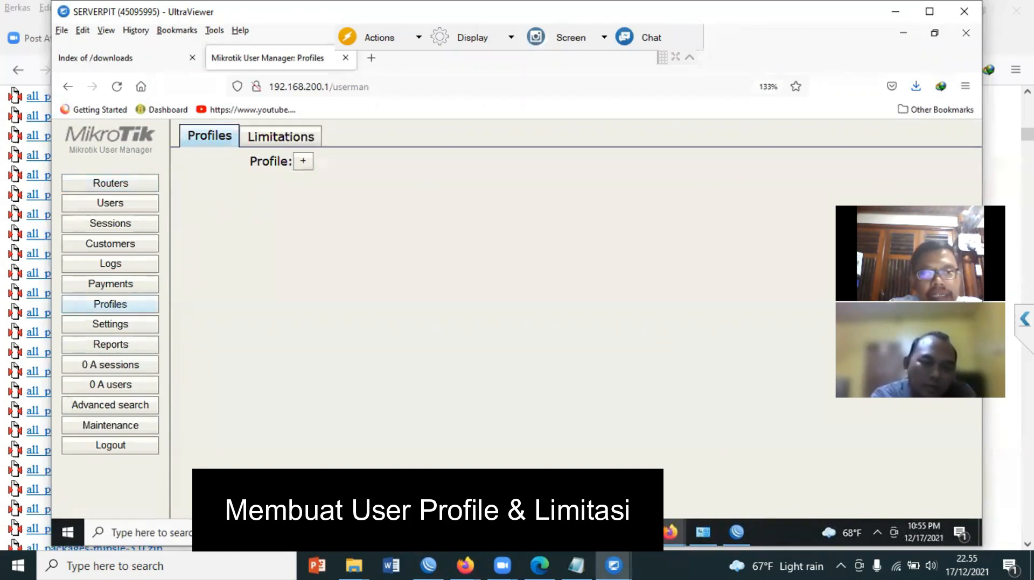
{"action": "left_click", "coordinate": [304, 169]}
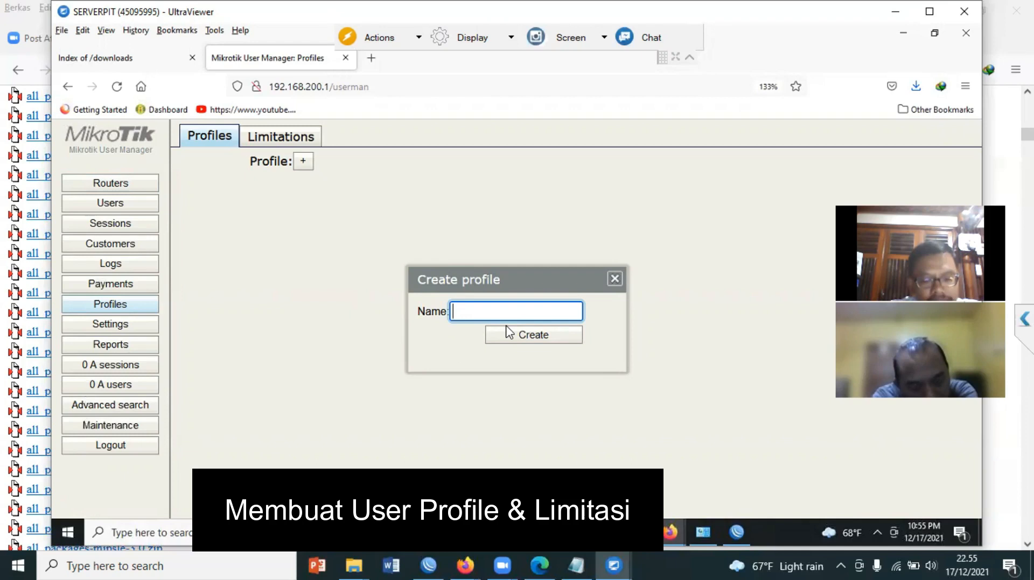
{"action": "type", "text": "wa"}
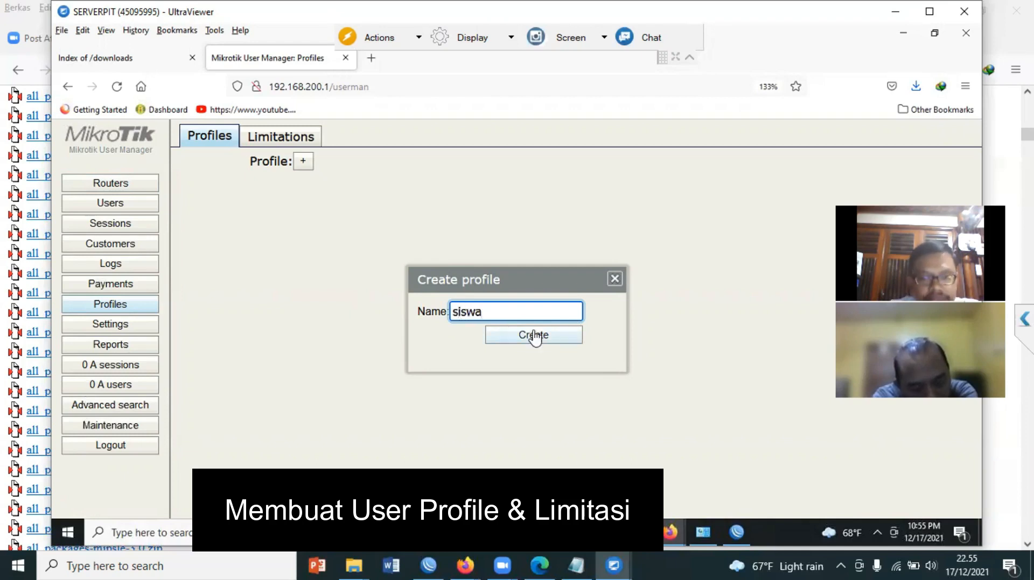
{"action": "left_click", "coordinate": [534, 335]}
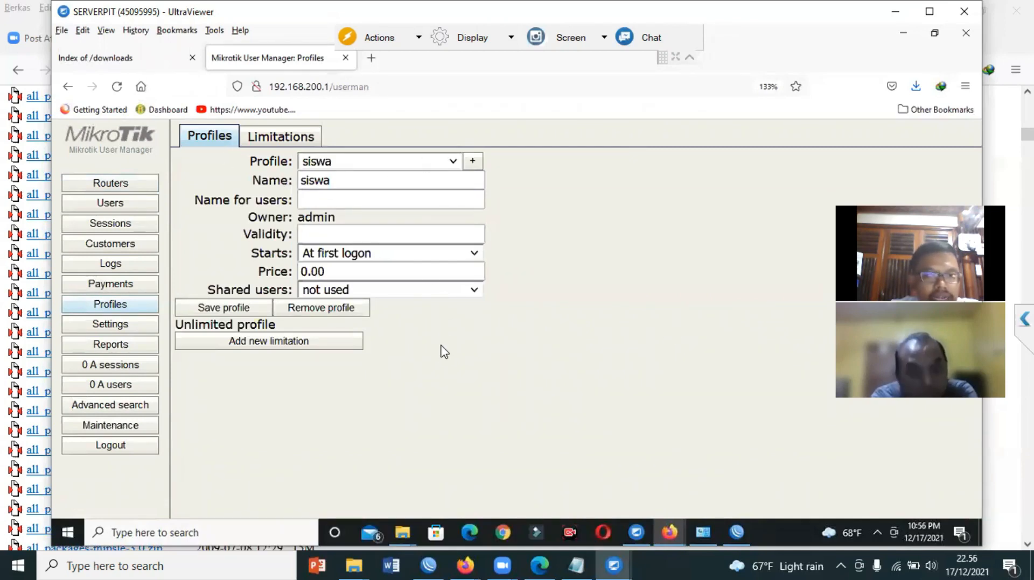
{"action": "left_click", "coordinate": [472, 254]}
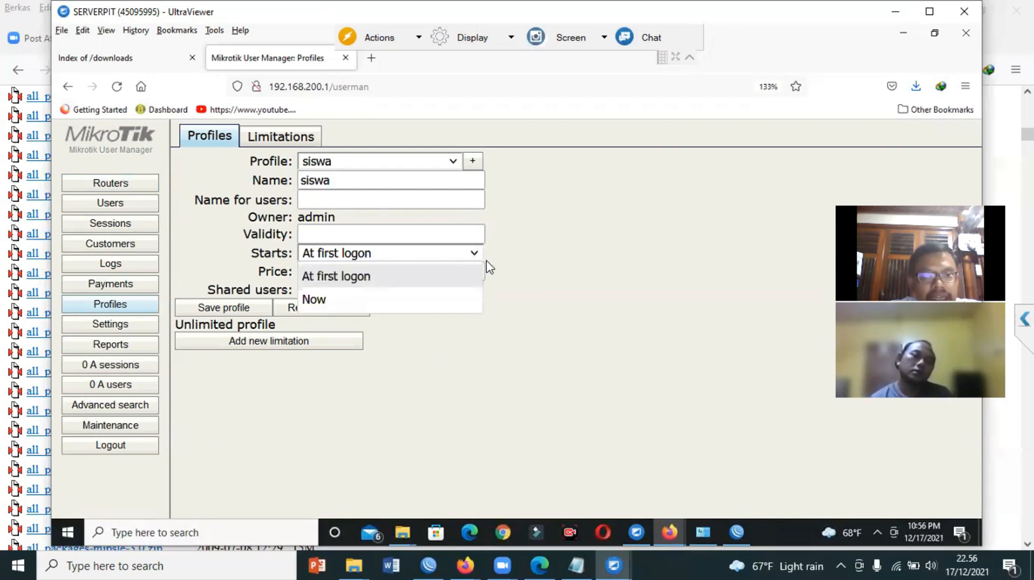
{"action": "left_click", "coordinate": [336, 281]}
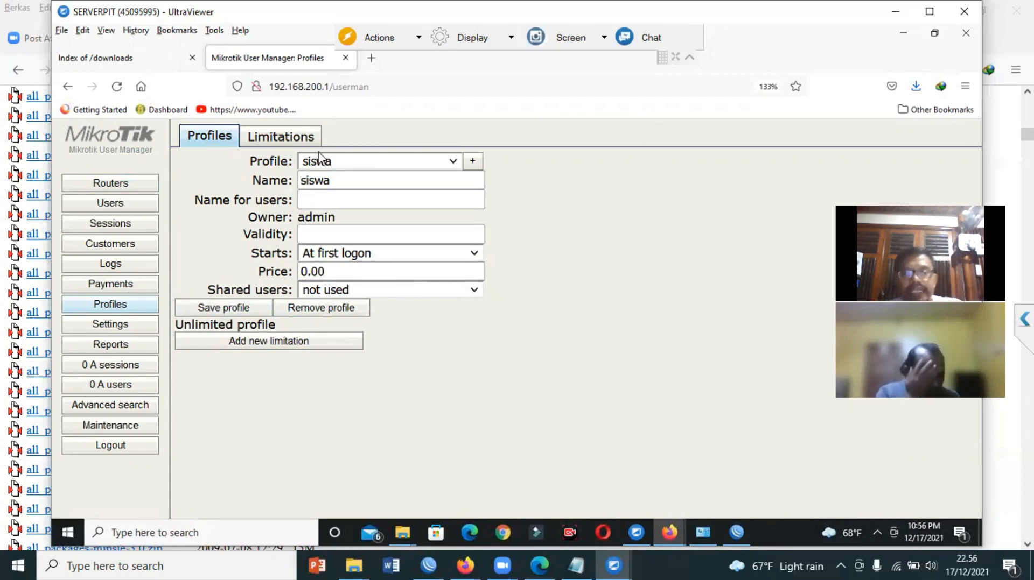
Step: Start a new profile limitation named siswa
{"action": "left_click", "coordinate": [299, 141]}
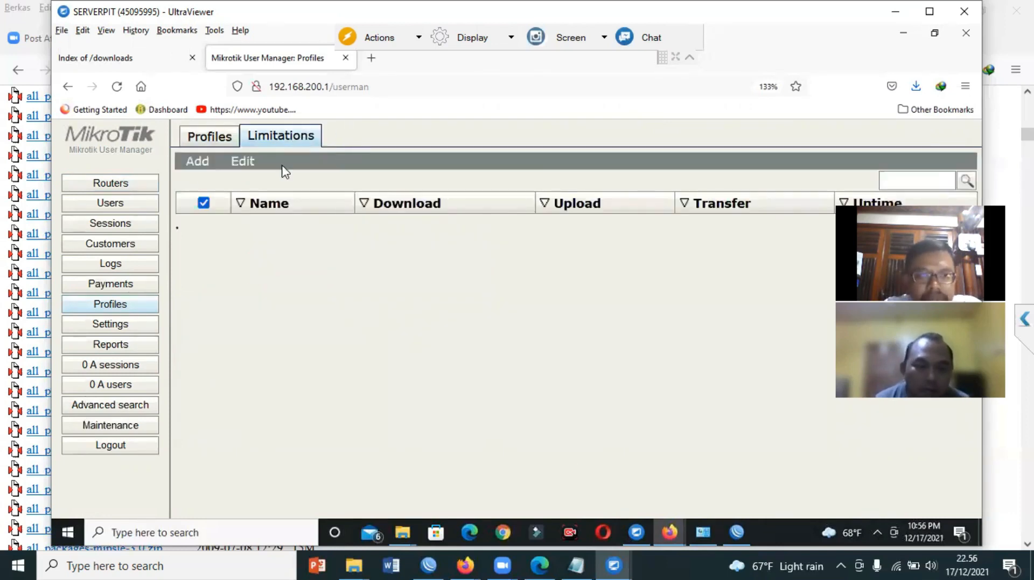
{"action": "left_click", "coordinate": [203, 167]}
{"action": "left_click", "coordinate": [200, 183]}
{"action": "left_click", "coordinate": [556, 182]}
{"action": "type", "text": "siswa"}
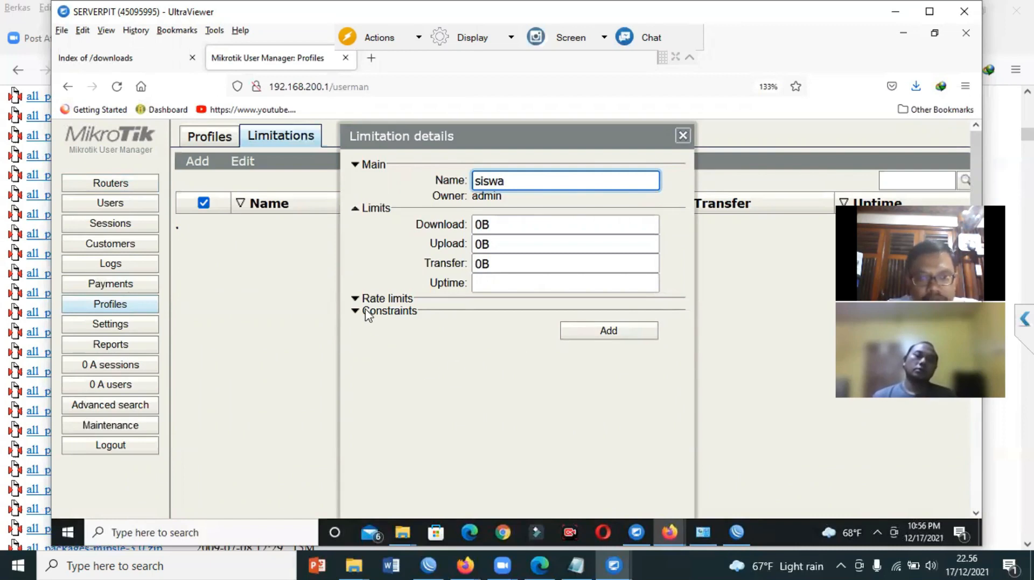
Step: Give the siswa limitation a rate limit of 1M Rx and 2M Tx with priority 1 - Highest, and add it
{"action": "left_click", "coordinate": [354, 299]}
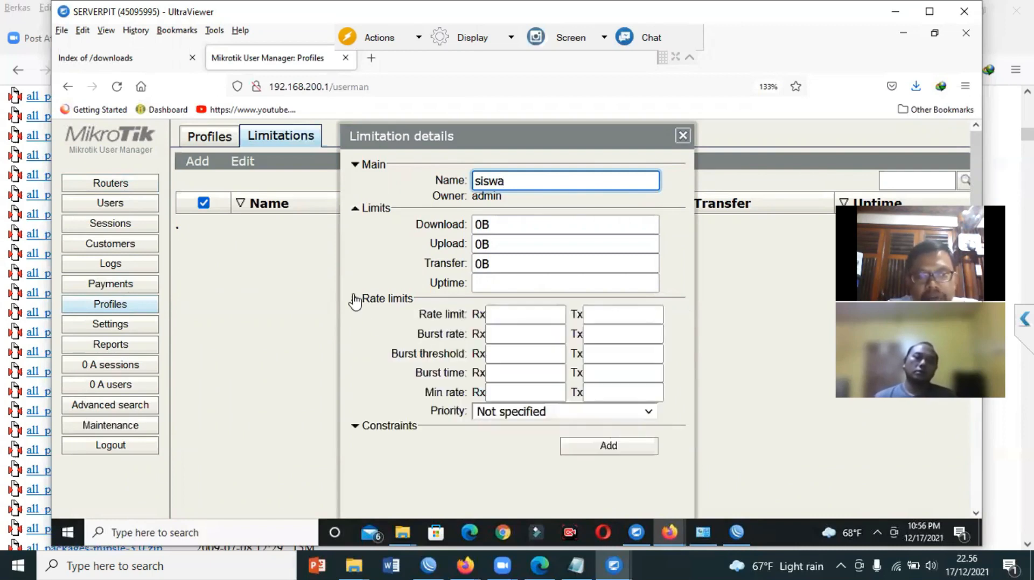
{"action": "left_click", "coordinate": [505, 315]}
{"action": "type", "text": "1M"}
{"action": "left_click", "coordinate": [622, 319]}
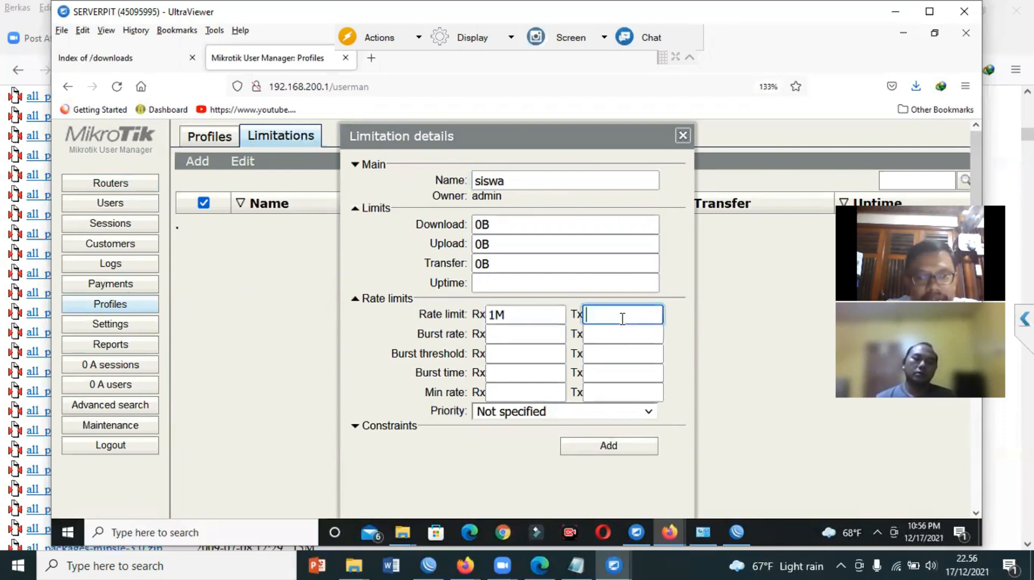
{"action": "type", "text": "2M"}
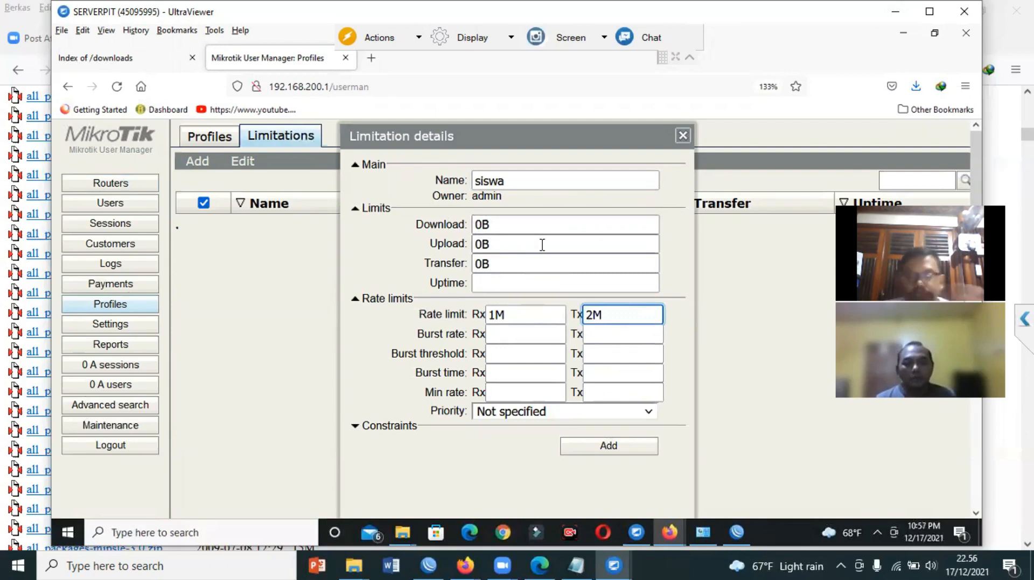
{"action": "left_click", "coordinate": [646, 414]}
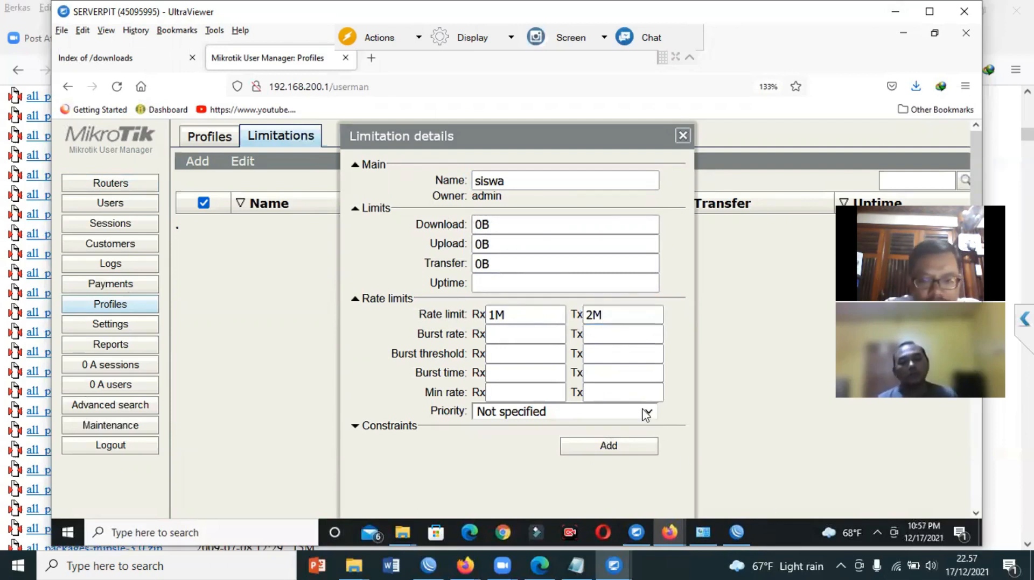
{"action": "left_click", "coordinate": [515, 206]}
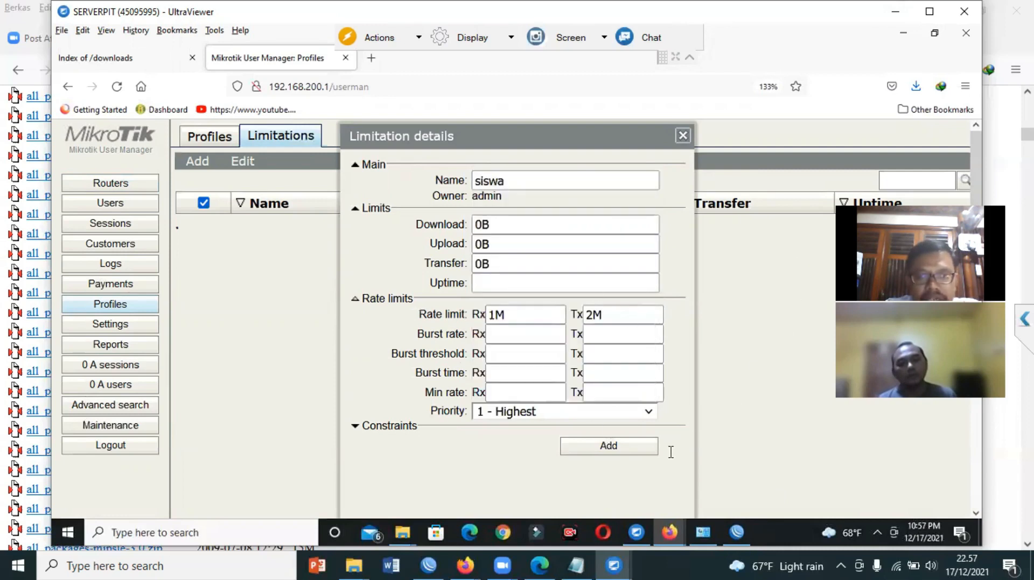
{"action": "left_click", "coordinate": [631, 451]}
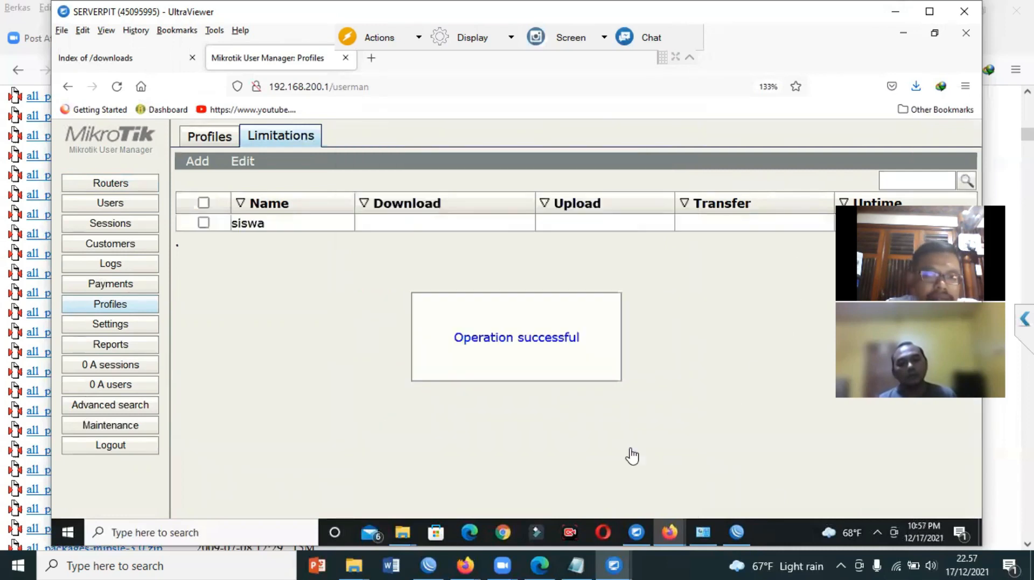
Step: Assign the siswa limitation to the siswa profile for every day except Sunday, from 0:00:00 to 23:59:59, and select the profile's limitation entries
{"action": "left_click", "coordinate": [212, 141]}
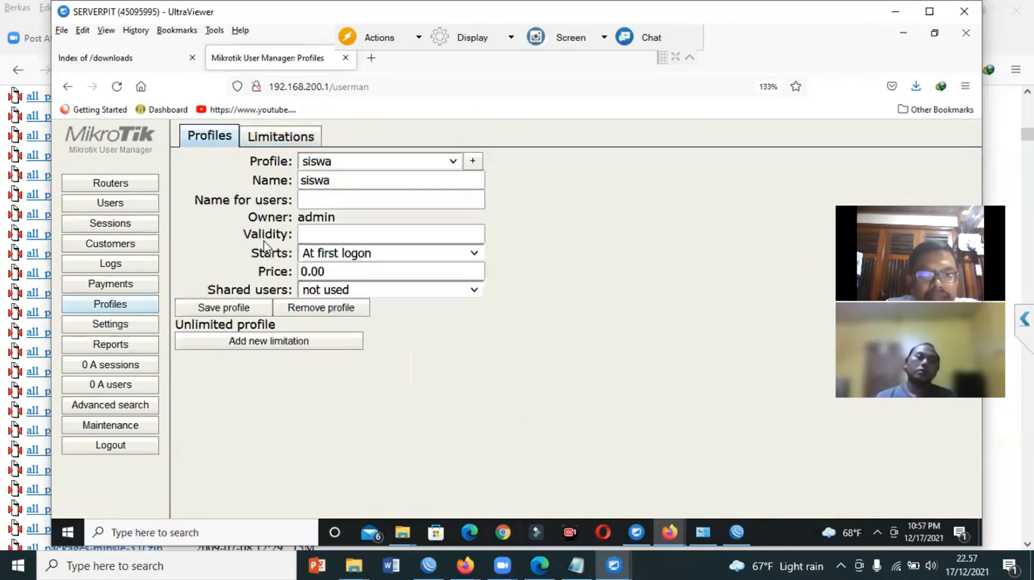
{"action": "left_click", "coordinate": [264, 344]}
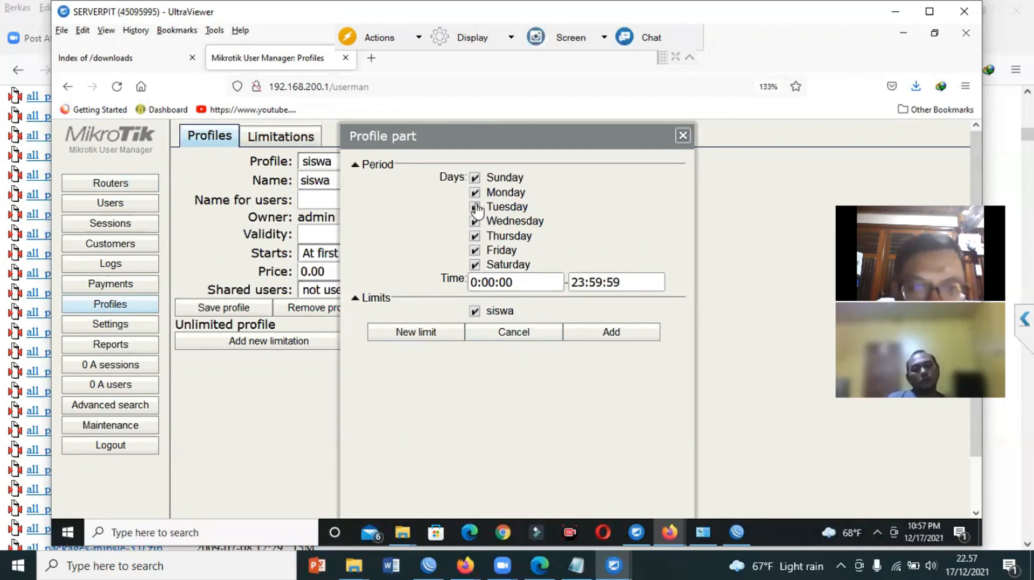
{"action": "left_click", "coordinate": [474, 179]}
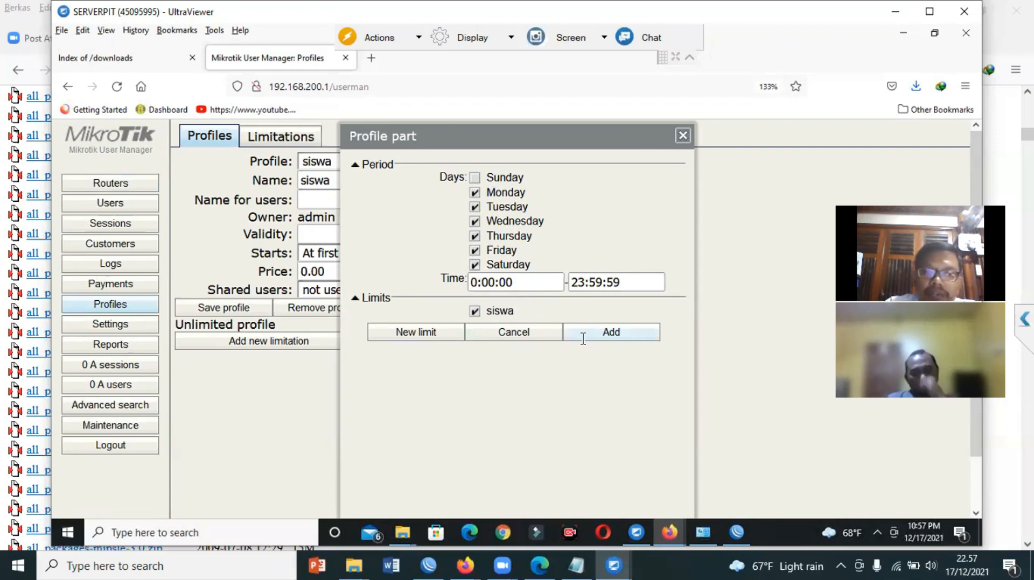
{"action": "left_click", "coordinate": [643, 335]}
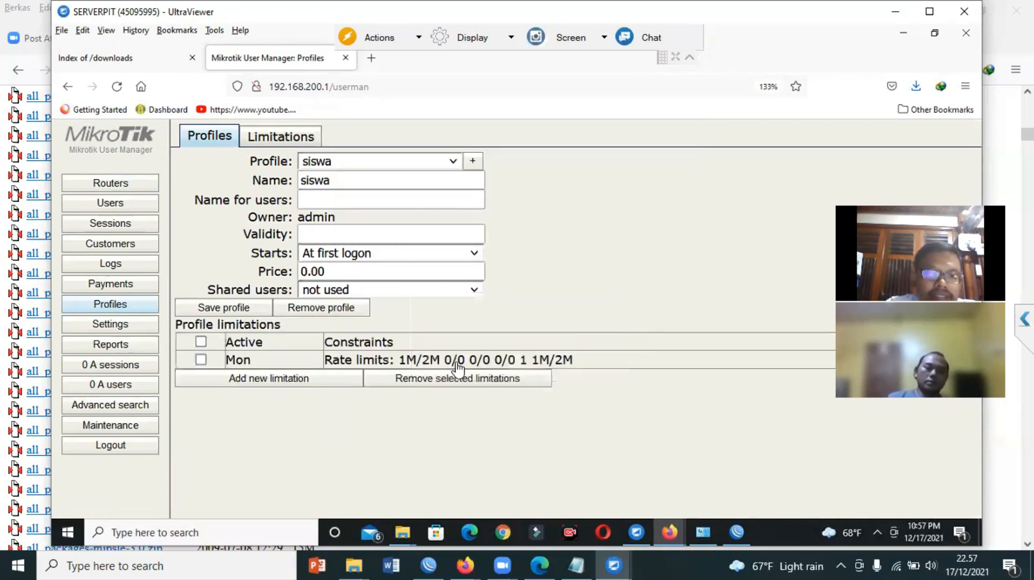
{"action": "left_click", "coordinate": [200, 342]}
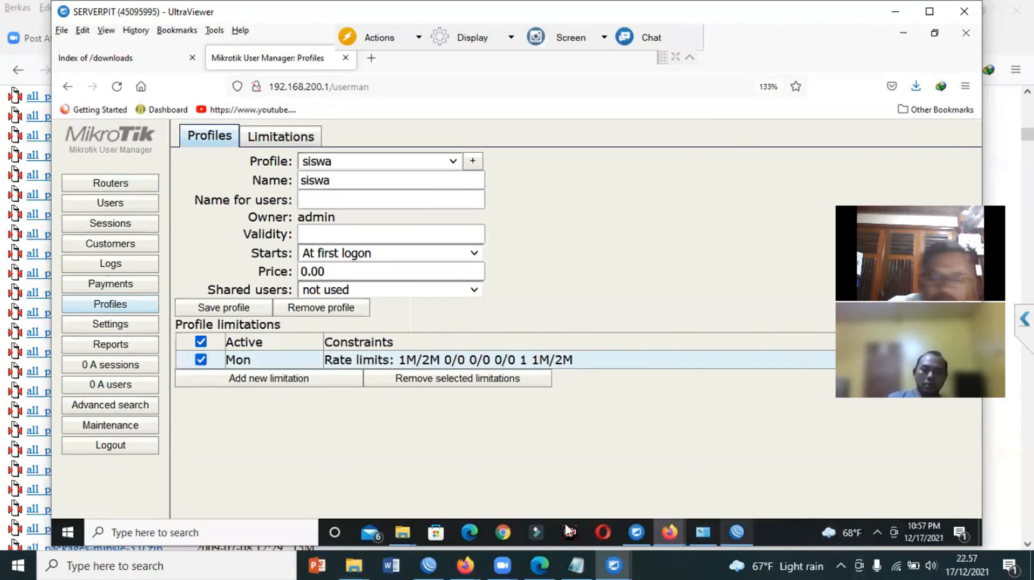
Step: Review the general User Manager setup outline in the training PDF in Edge, and return to the User Manager
{"action": "left_click", "coordinate": [547, 556]}
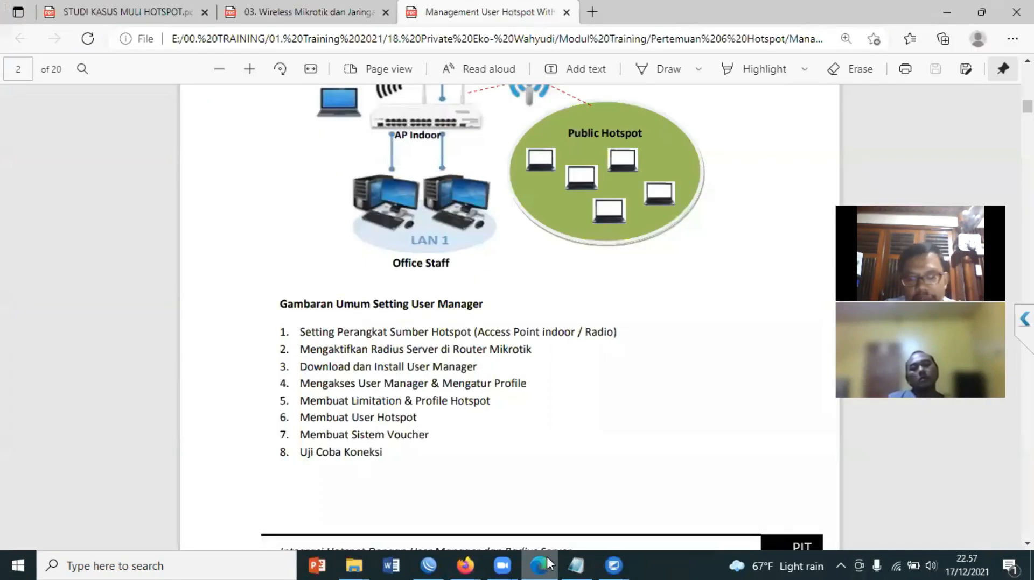
{"action": "left_click", "coordinate": [946, 13]}
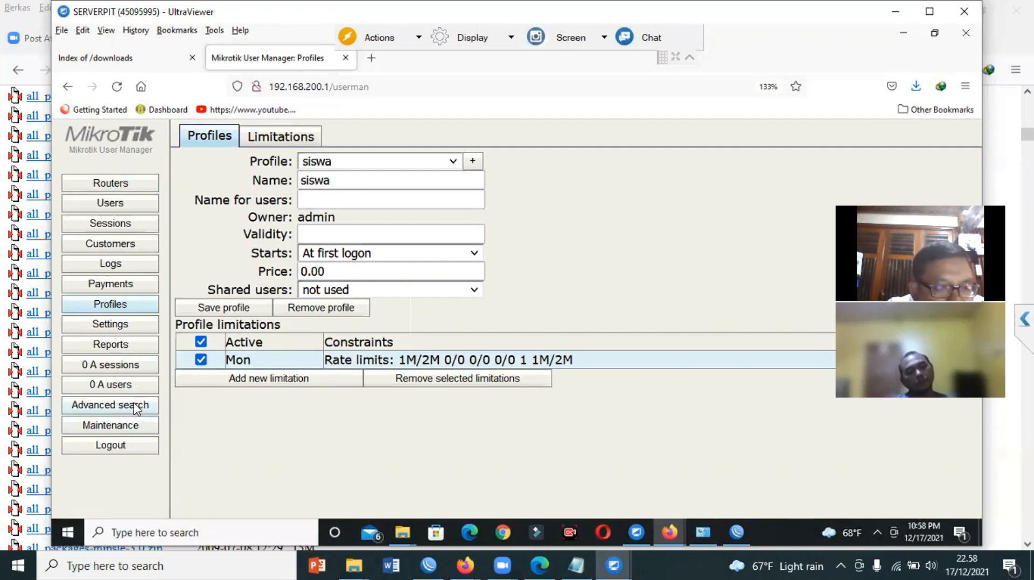
Step: Start a batch of 20 hotspot users with the username prefix siswa
{"action": "left_click", "coordinate": [119, 394]}
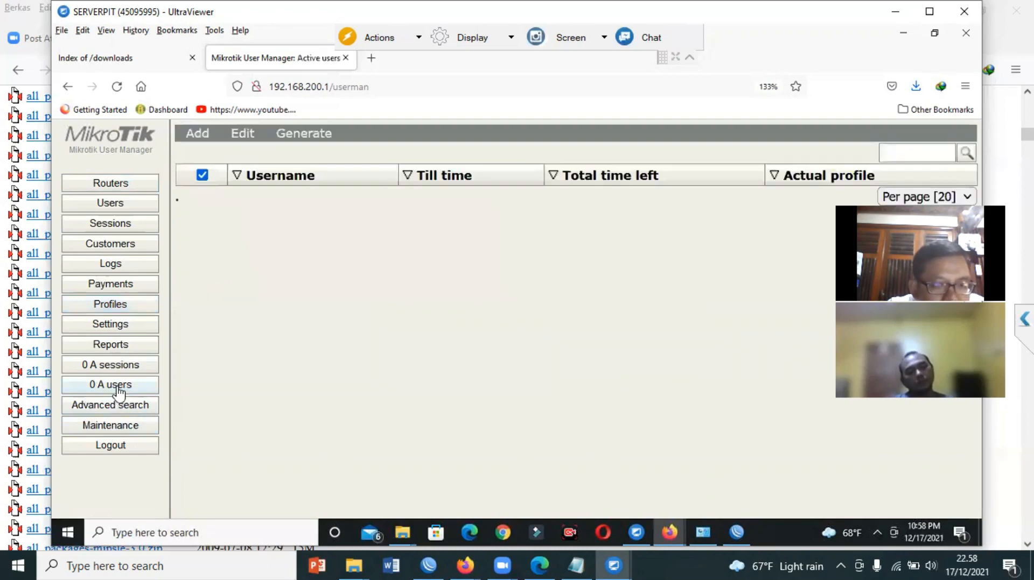
{"action": "left_click", "coordinate": [196, 135]}
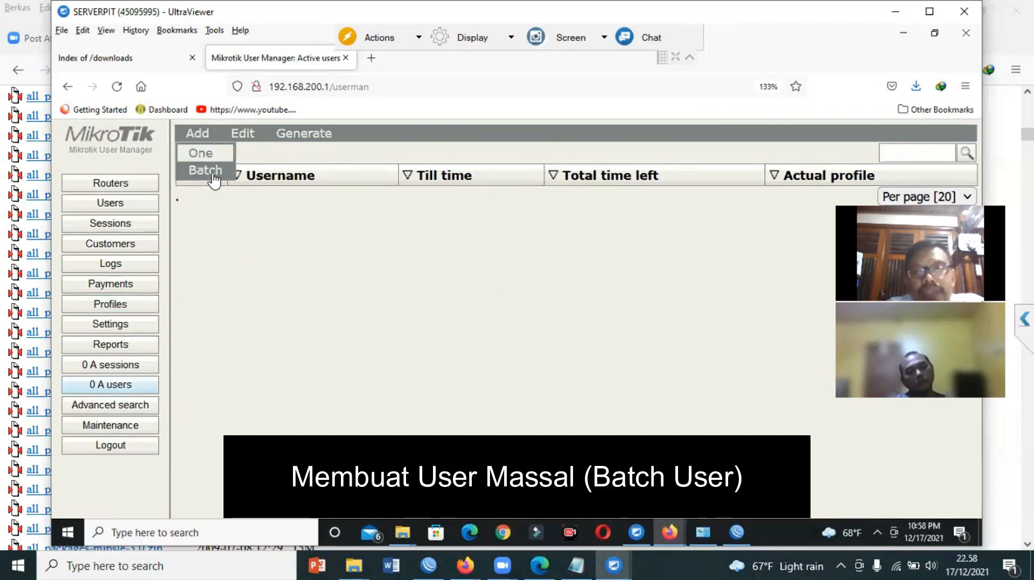
{"action": "left_click", "coordinate": [213, 175]}
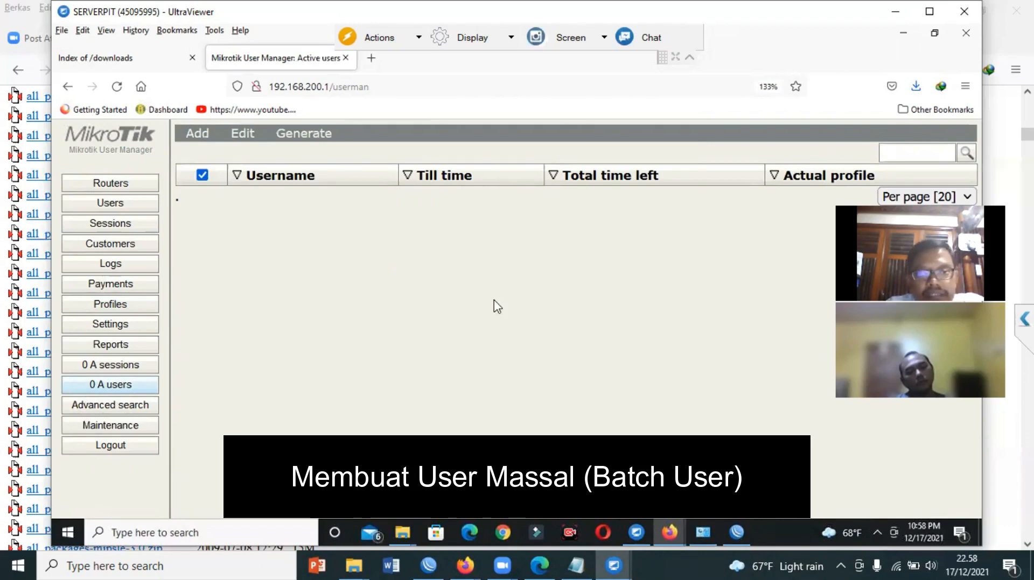
{"action": "left_click_drag", "start_coordinate": [481, 194], "coordinate": [455, 199]}
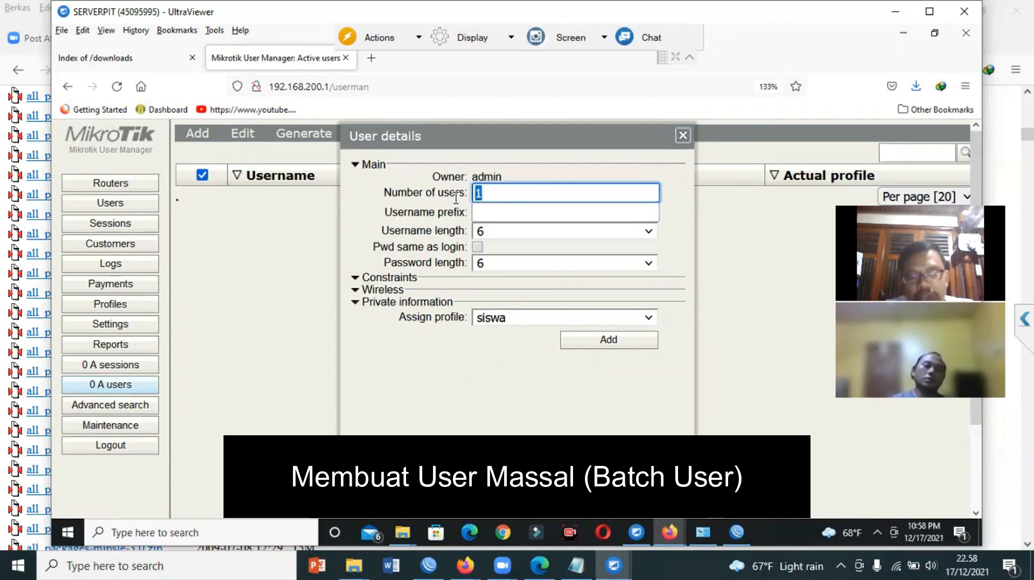
{"action": "type", "text": "2"}
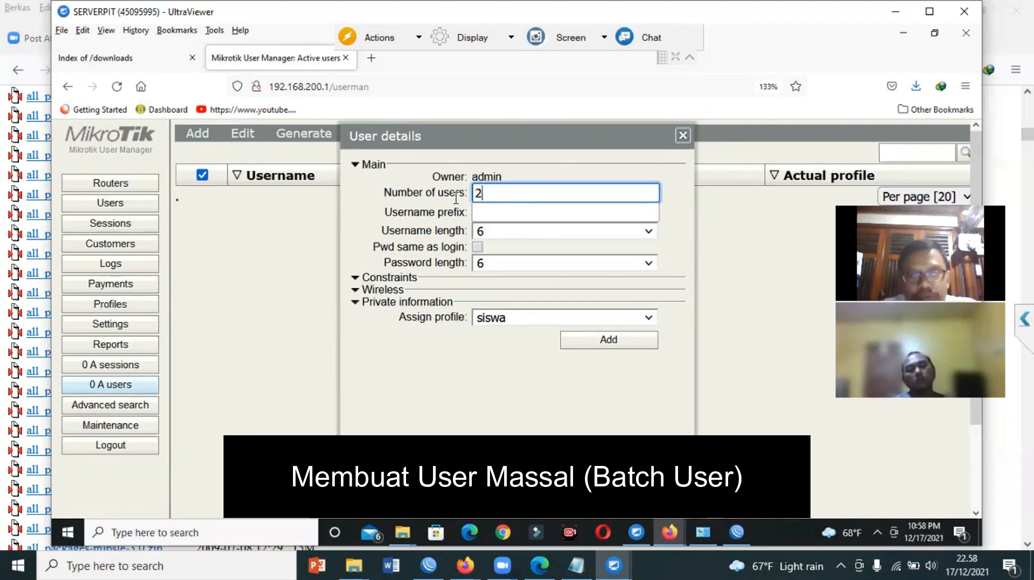
{"action": "type", "text": "0"}
{"action": "left_click", "coordinate": [502, 211]}
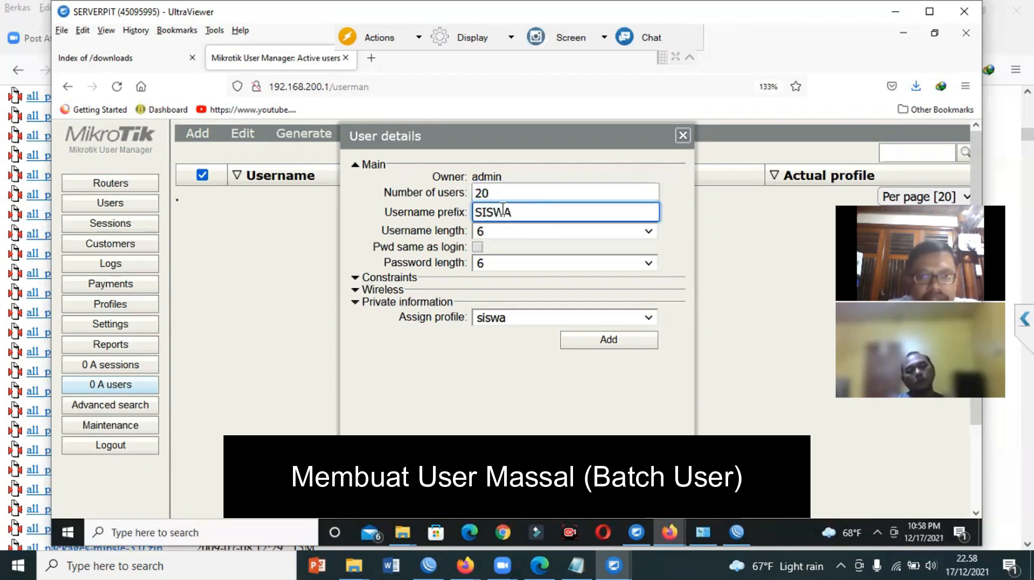
{"action": "key", "text": "BackSpace"}
{"action": "key", "text": "BackSpace"}
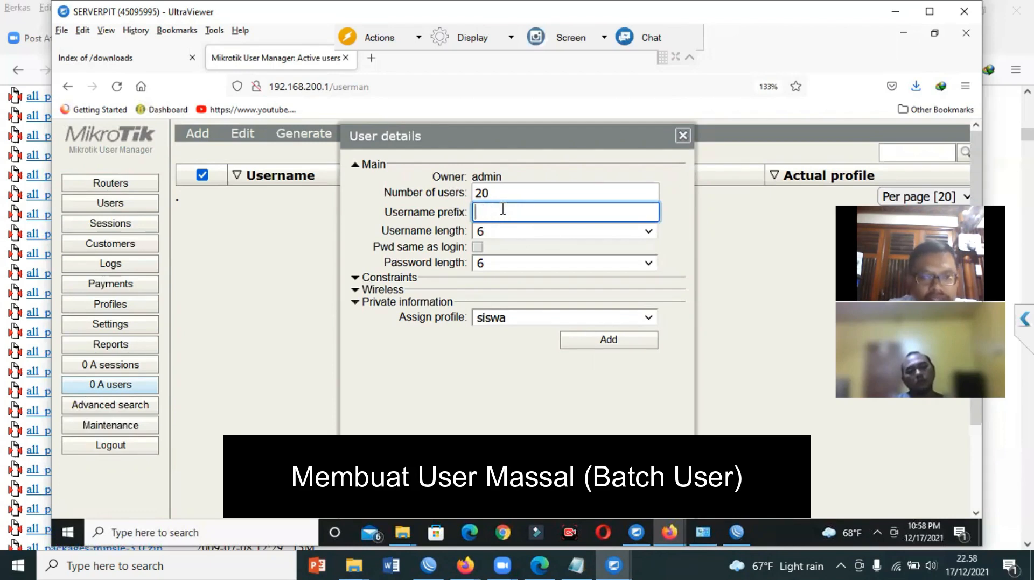
{"action": "type", "text": "siswa"}
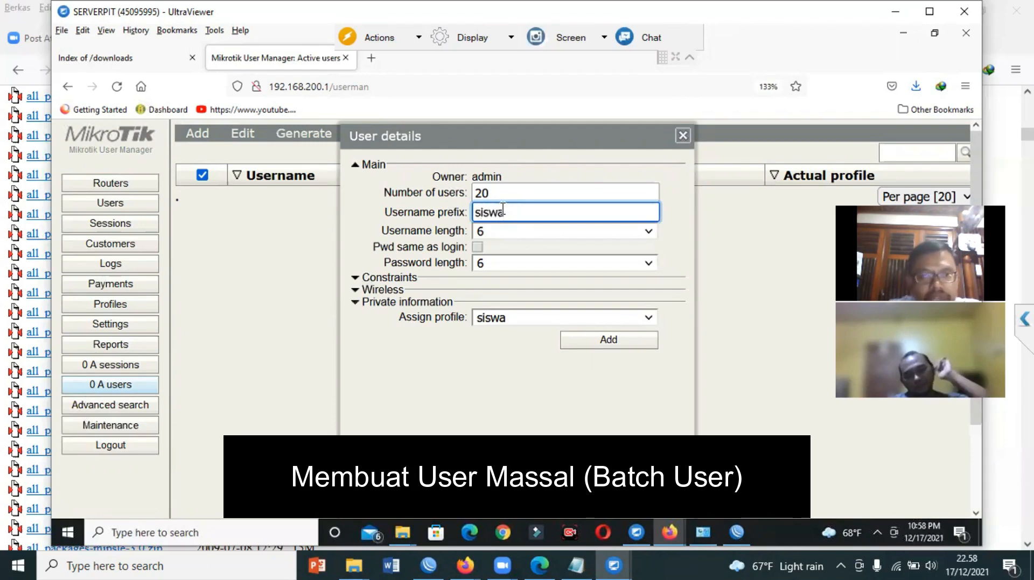
Step: Set the batch's username length and password length to 3, add the users with the siswa profile, and close the user details
{"action": "left_click", "coordinate": [648, 231]}
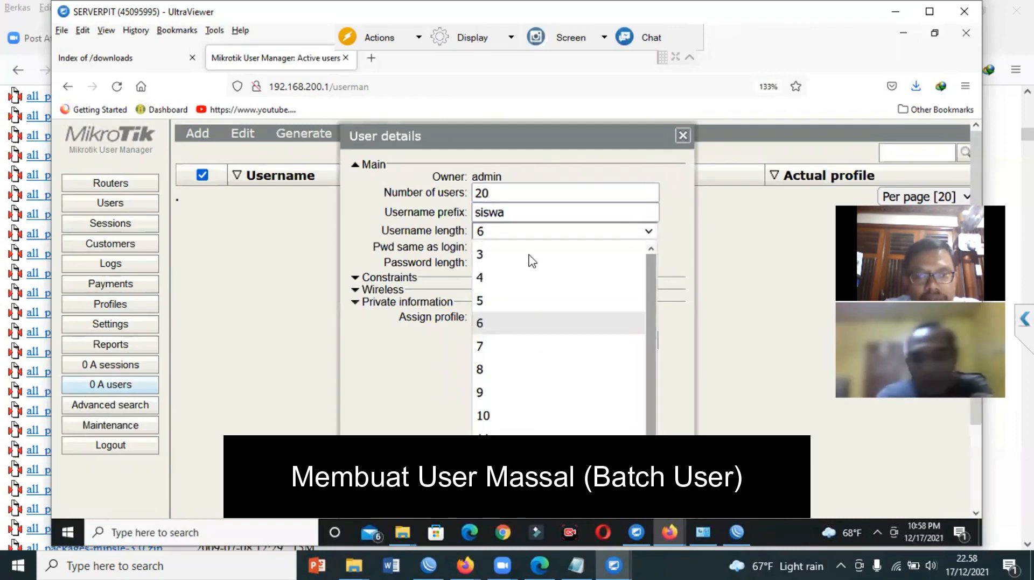
{"action": "left_click", "coordinate": [488, 255]}
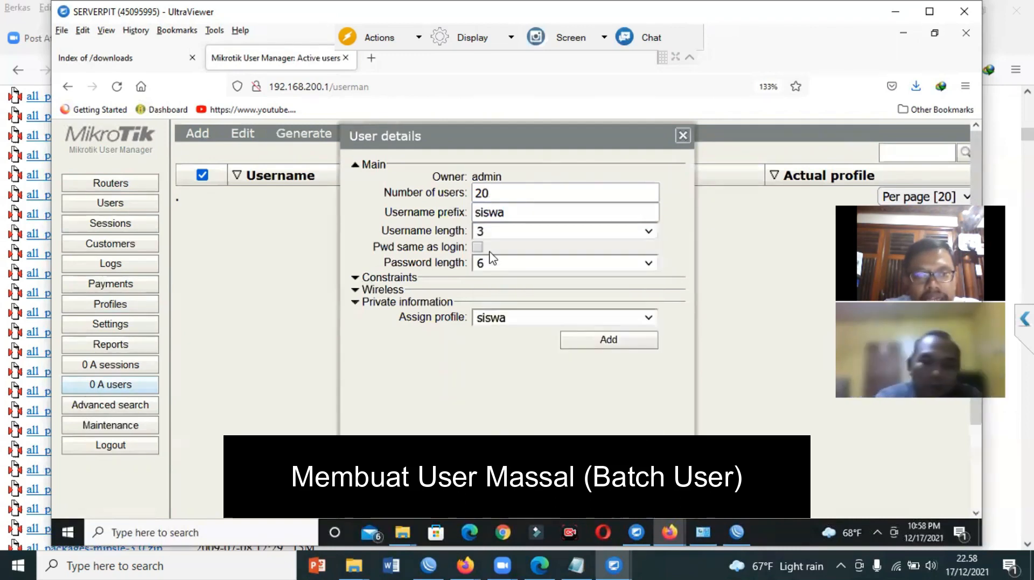
{"action": "left_click", "coordinate": [648, 263]}
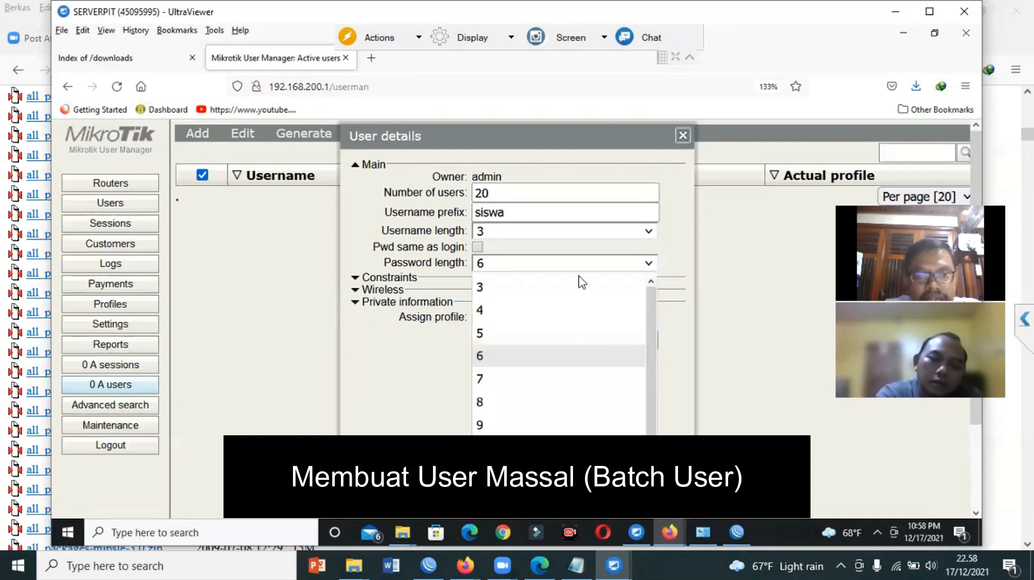
{"action": "left_click", "coordinate": [485, 288]}
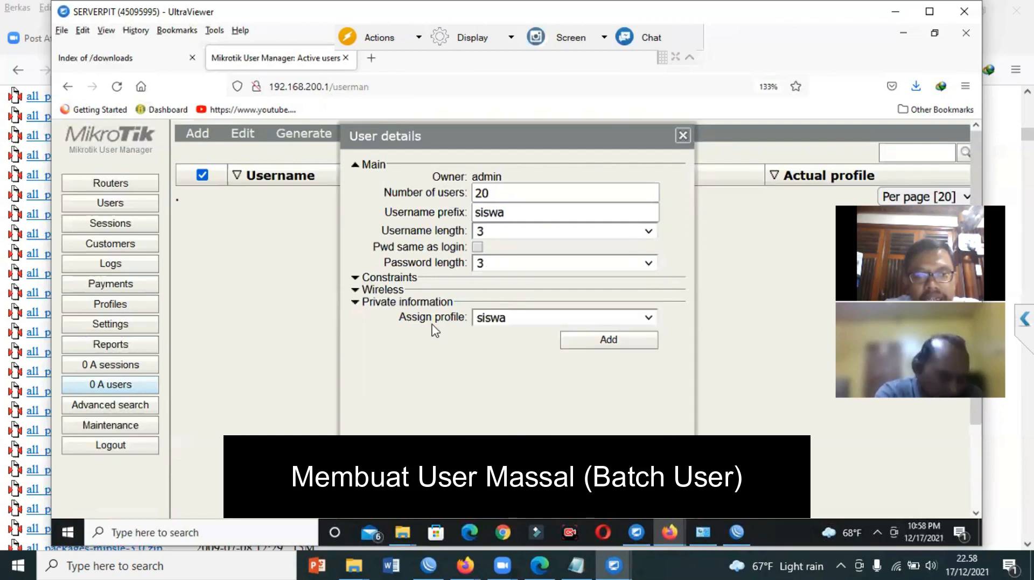
{"action": "left_click", "coordinate": [619, 341]}
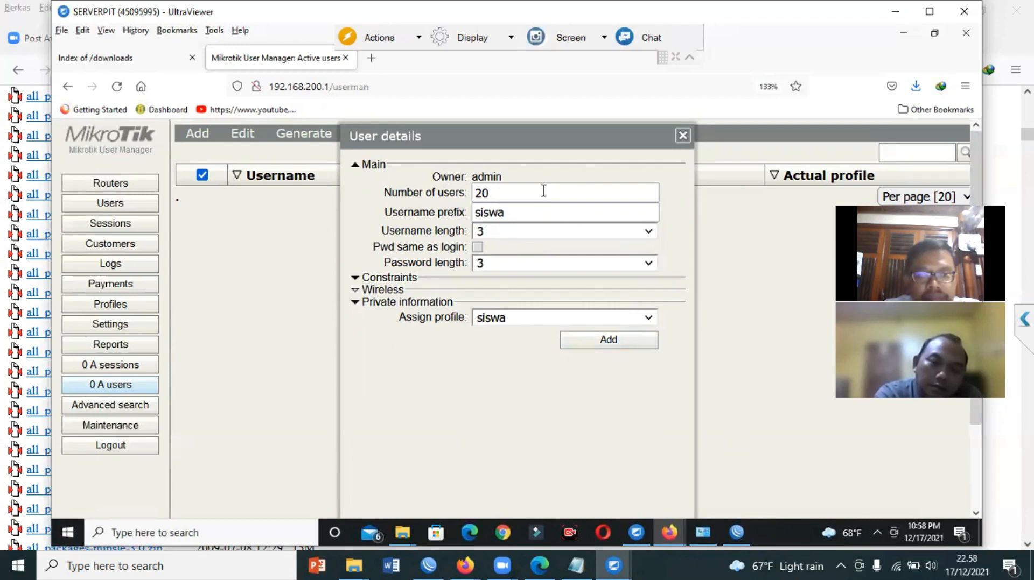
{"action": "left_click", "coordinate": [355, 306]}
{"action": "left_click", "coordinate": [355, 304]}
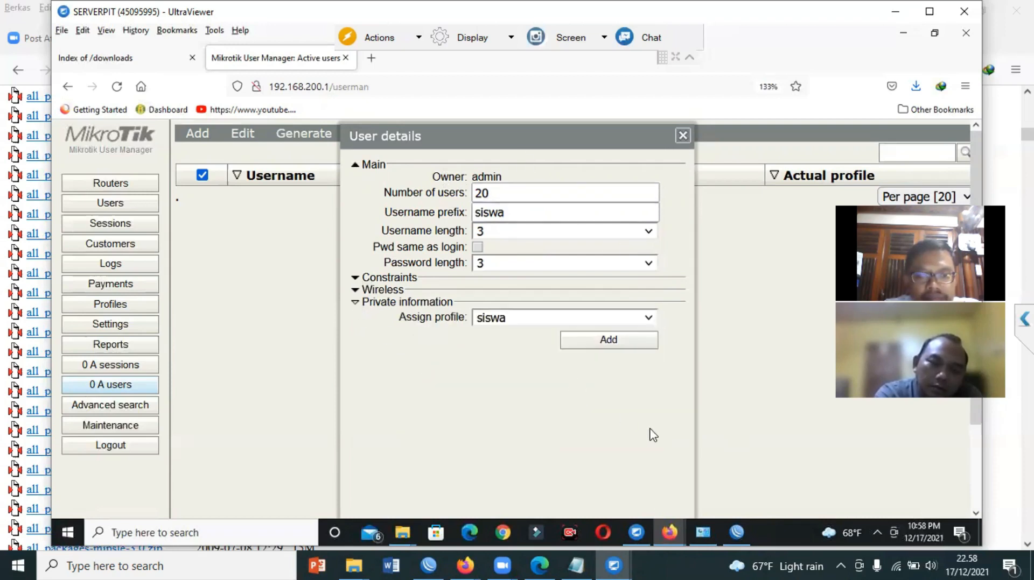
{"action": "left_click", "coordinate": [612, 344]}
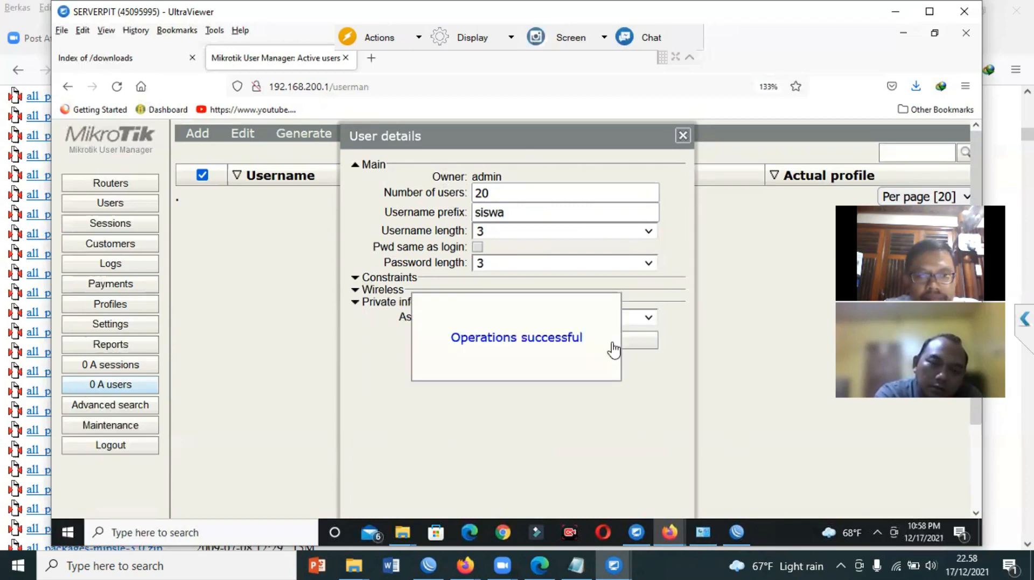
{"action": "left_click", "coordinate": [683, 135]}
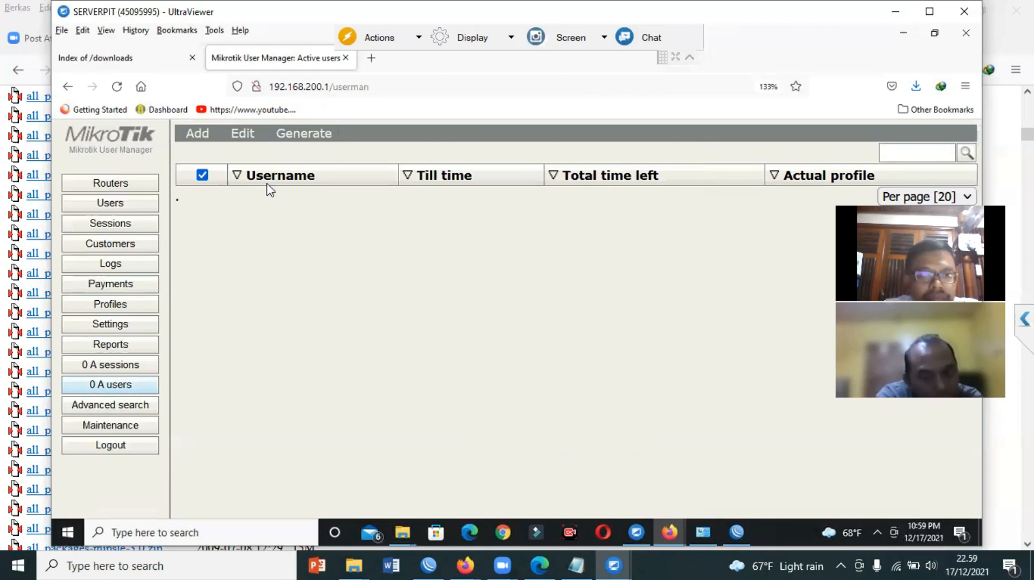
Step: Generate the user vouchers with Break after set to None and without file download, and highlight the first voucher's login name
{"action": "left_click", "coordinate": [312, 136]}
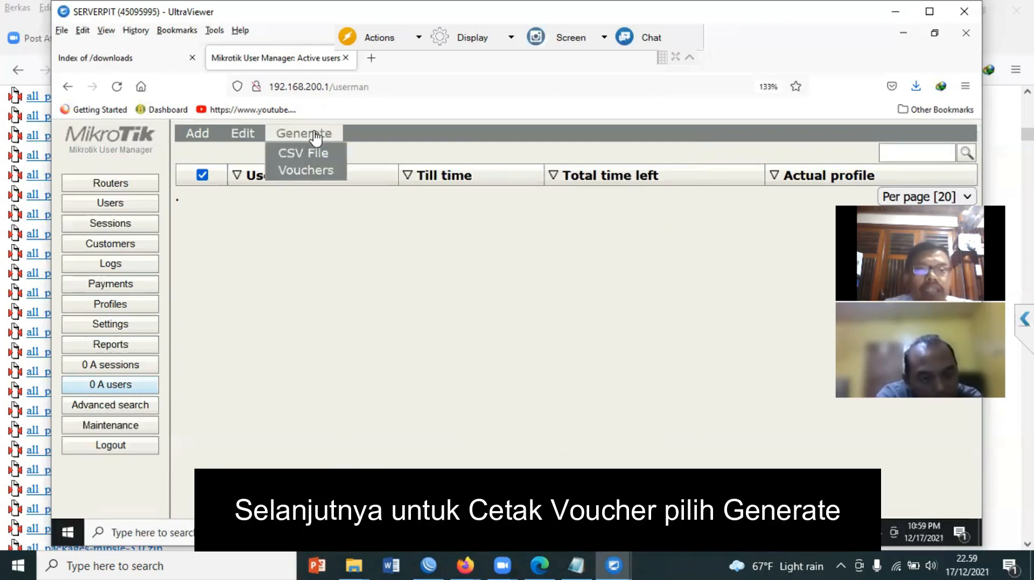
{"action": "left_click", "coordinate": [307, 171]}
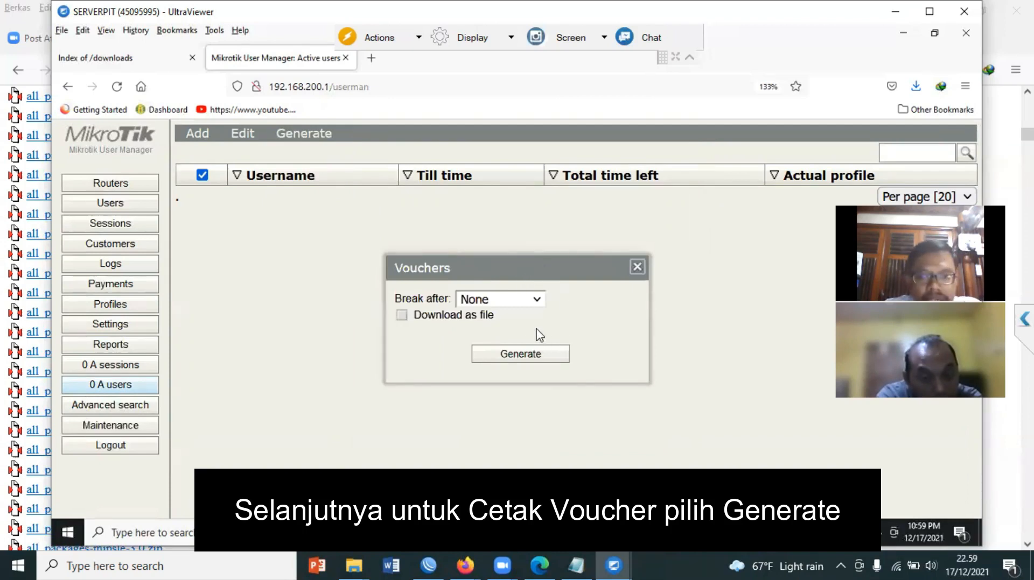
{"action": "left_click", "coordinate": [540, 300]}
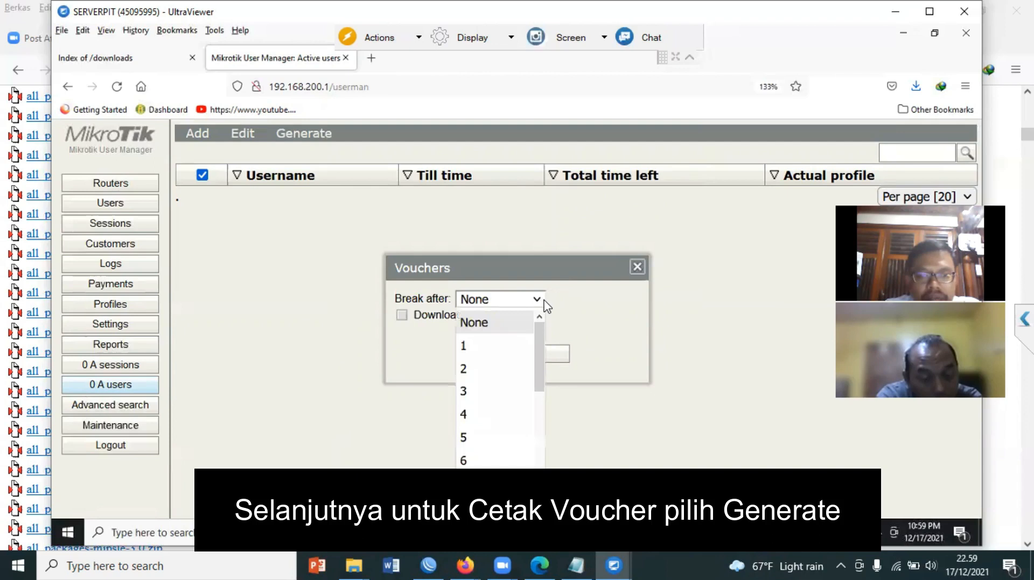
{"action": "left_click", "coordinate": [553, 294]}
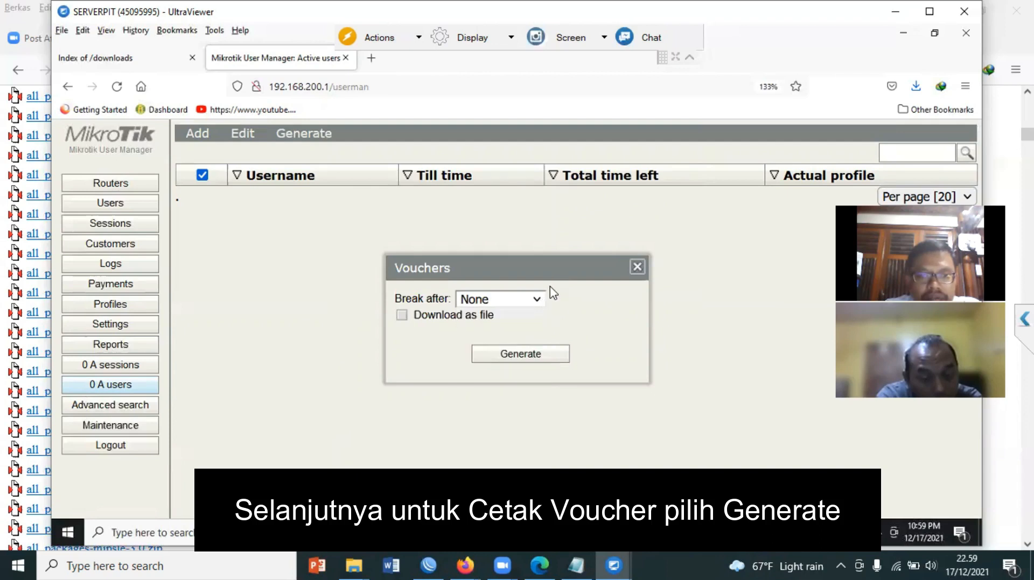
{"action": "left_click", "coordinate": [538, 355]}
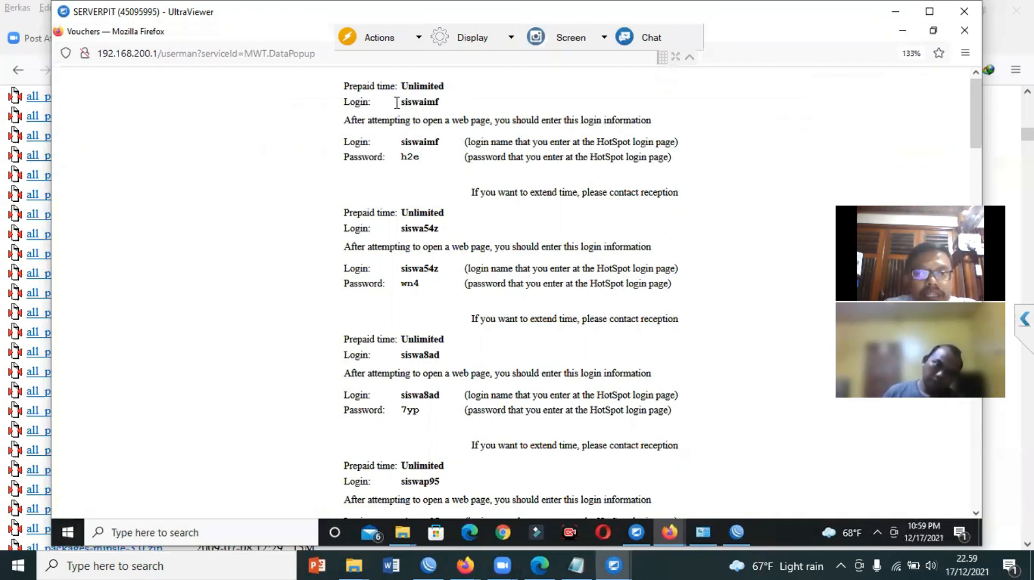
{"action": "left_click_drag", "start_coordinate": [406, 102], "coordinate": [452, 101]}
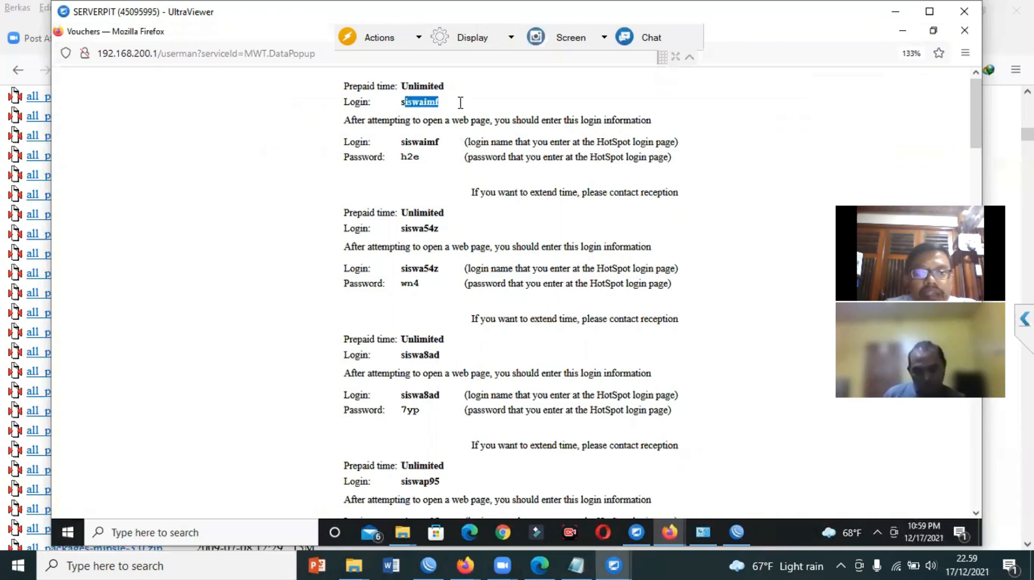
Step: Highlight the first voucher's password and the second voucher's login name and password in the generated vouchers
{"action": "left_click_drag", "start_coordinate": [400, 157], "coordinate": [423, 158]}
{"action": "left_click_drag", "start_coordinate": [403, 229], "coordinate": [445, 229]}
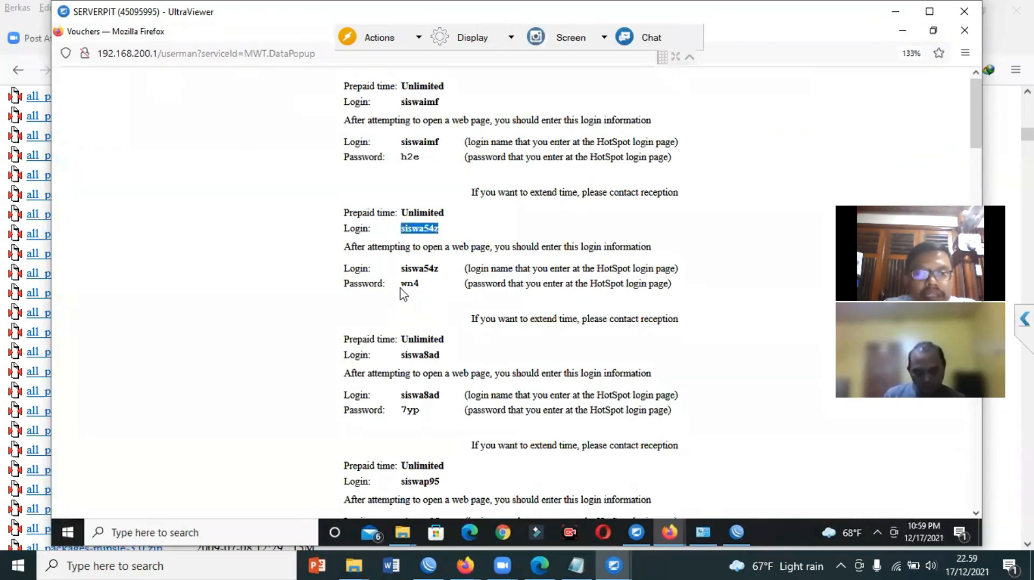
{"action": "left_click_drag", "start_coordinate": [400, 284], "coordinate": [430, 294]}
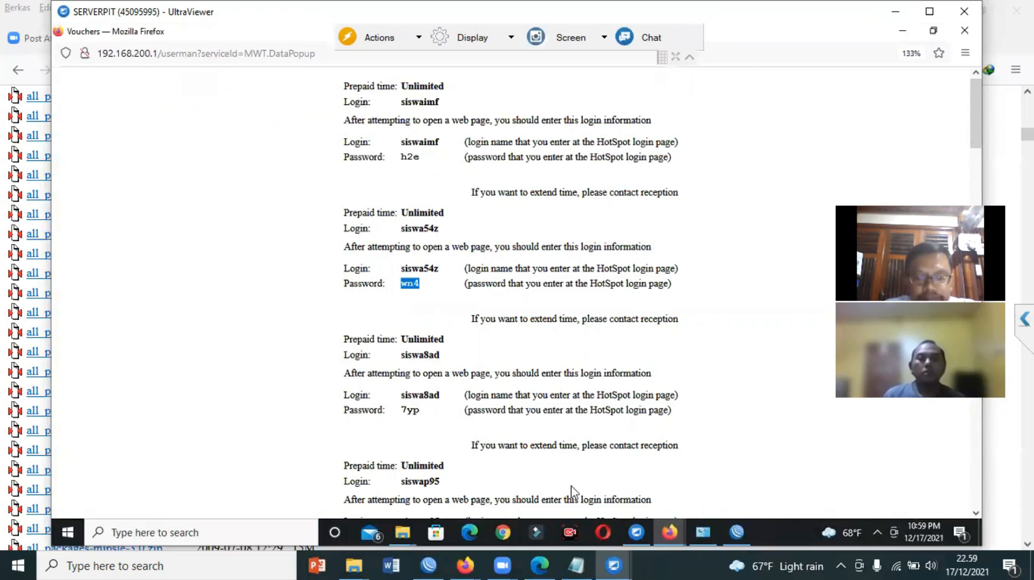
Step: Dismiss the RADIUS Incoming settings in WinBox without saving, and close the Vouchers notice back in the Firefox User Manager
{"action": "left_click", "coordinate": [742, 529]}
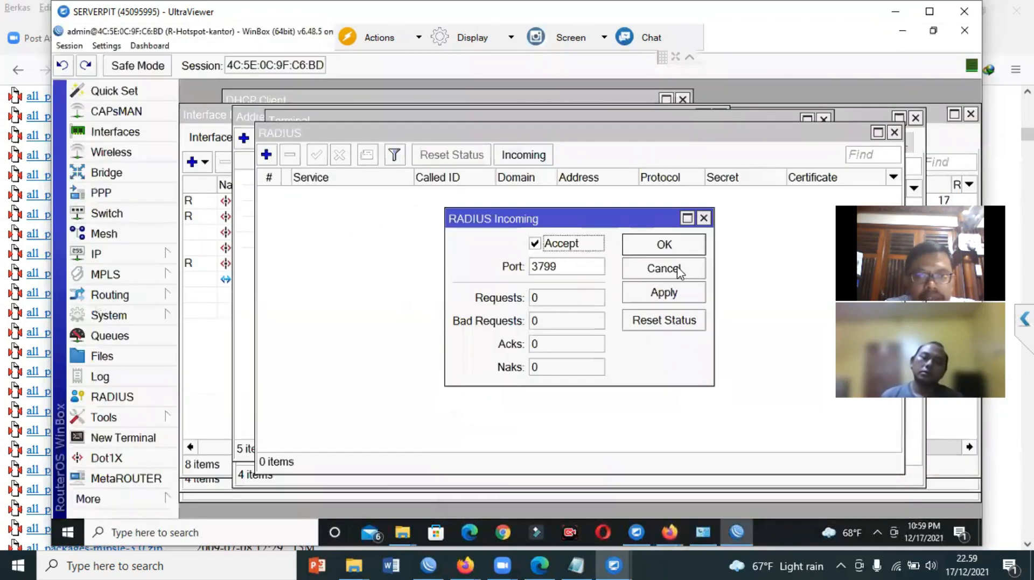
{"action": "left_click", "coordinate": [676, 270]}
{"action": "left_click", "coordinate": [670, 534]}
{"action": "left_click", "coordinate": [563, 465]}
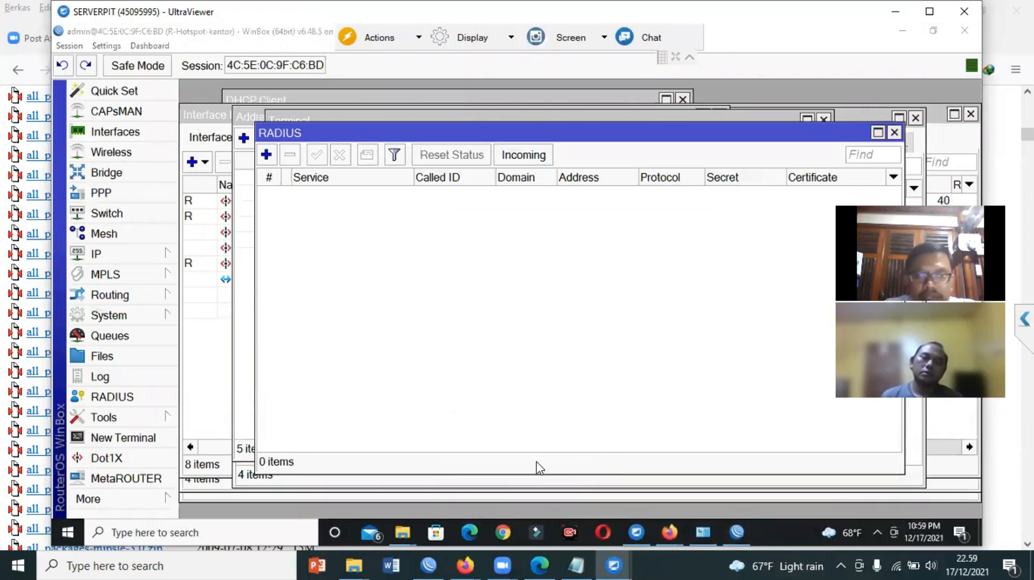
{"action": "mouse_move", "coordinate": [676, 534]}
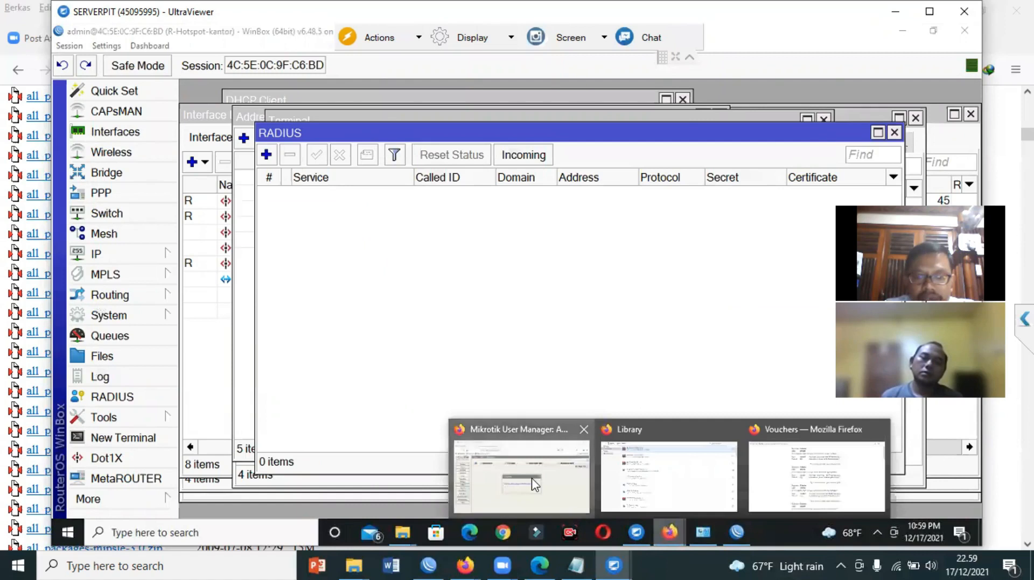
{"action": "left_click", "coordinate": [532, 478]}
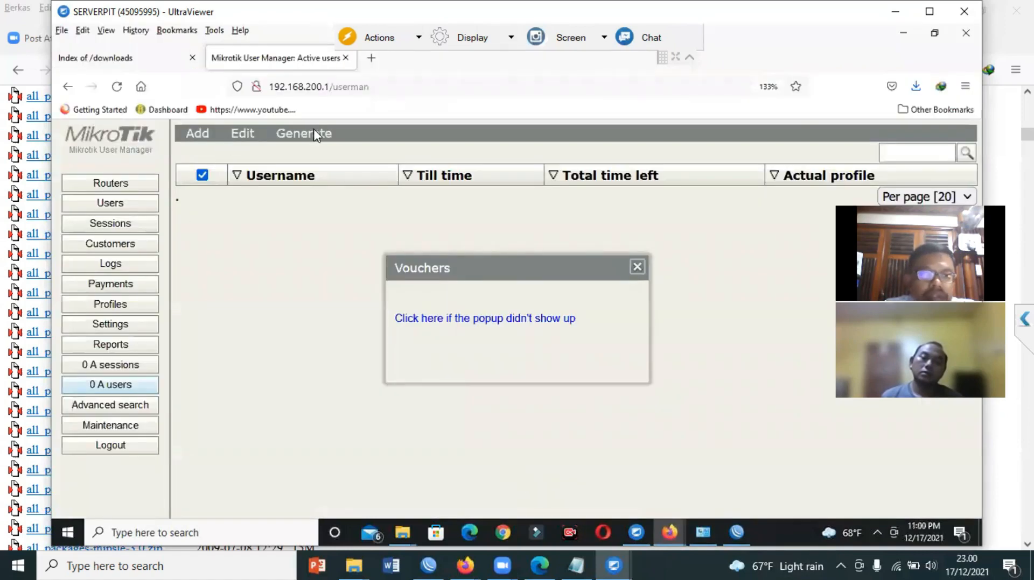
{"action": "left_click", "coordinate": [636, 269]}
Step: Check the User Manager's active sessions, active users and session records, and display the full user list
{"action": "left_click", "coordinate": [112, 366]}
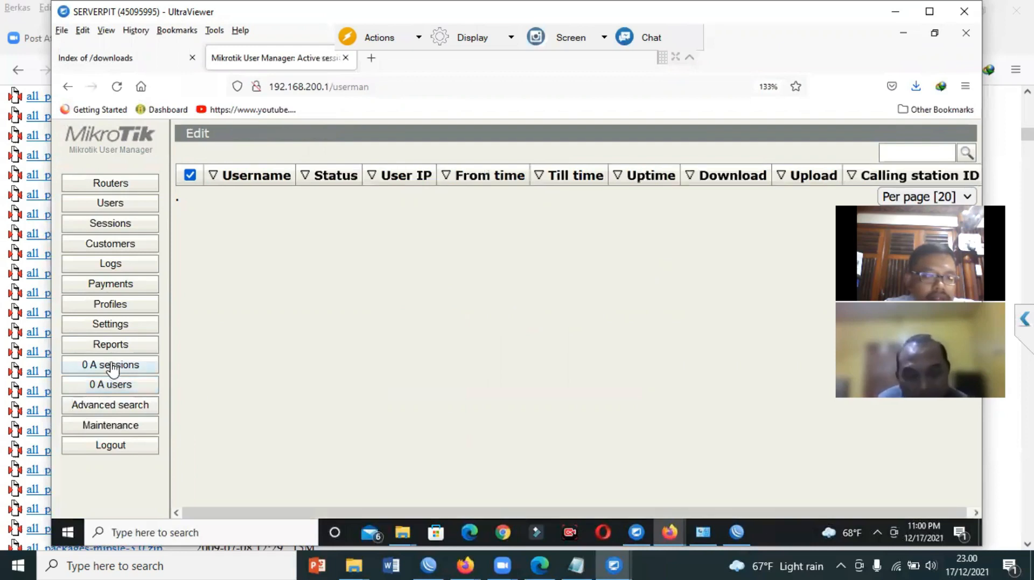
{"action": "left_click", "coordinate": [124, 390]}
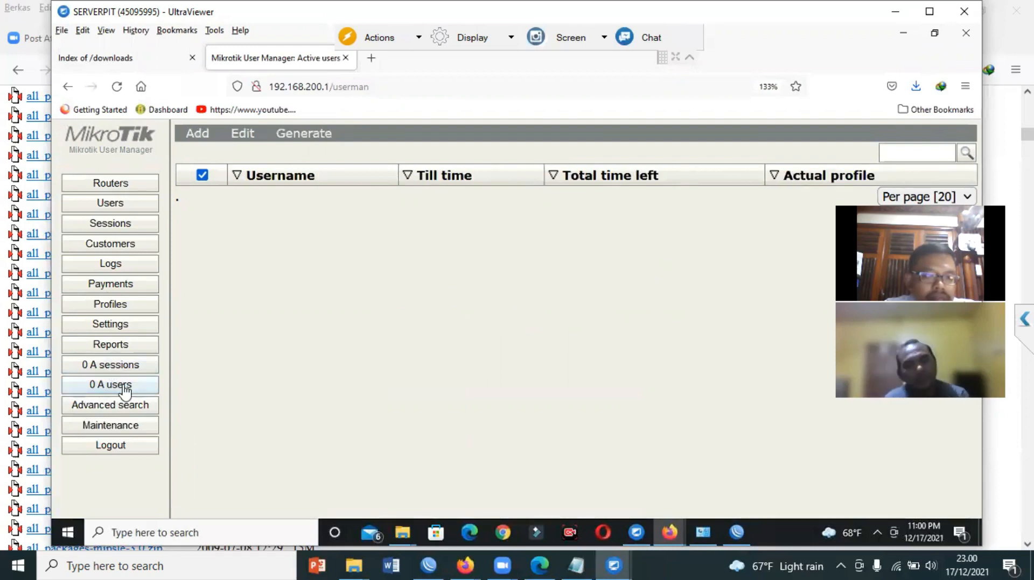
{"action": "left_click", "coordinate": [131, 227]}
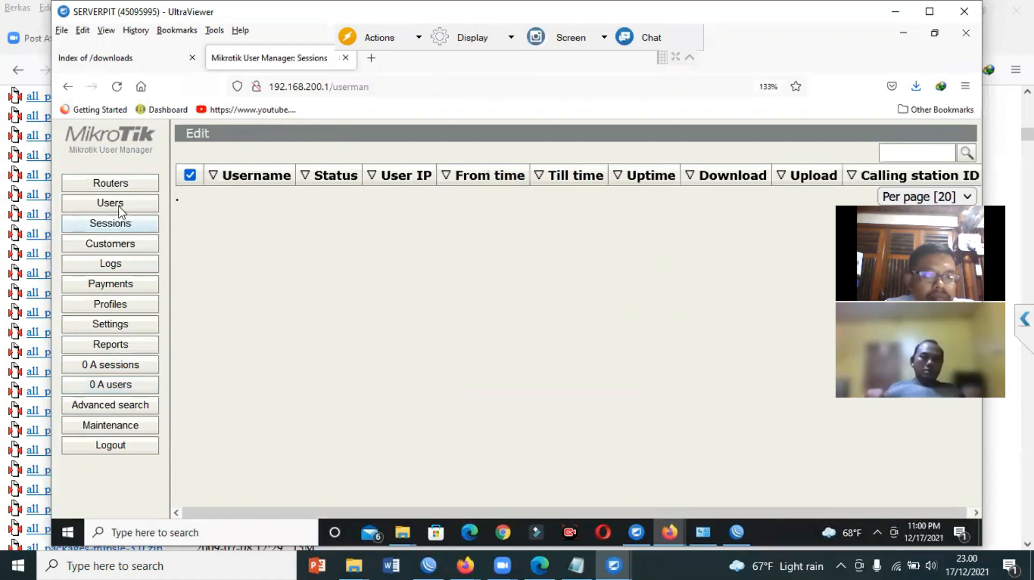
{"action": "left_click", "coordinate": [120, 210]}
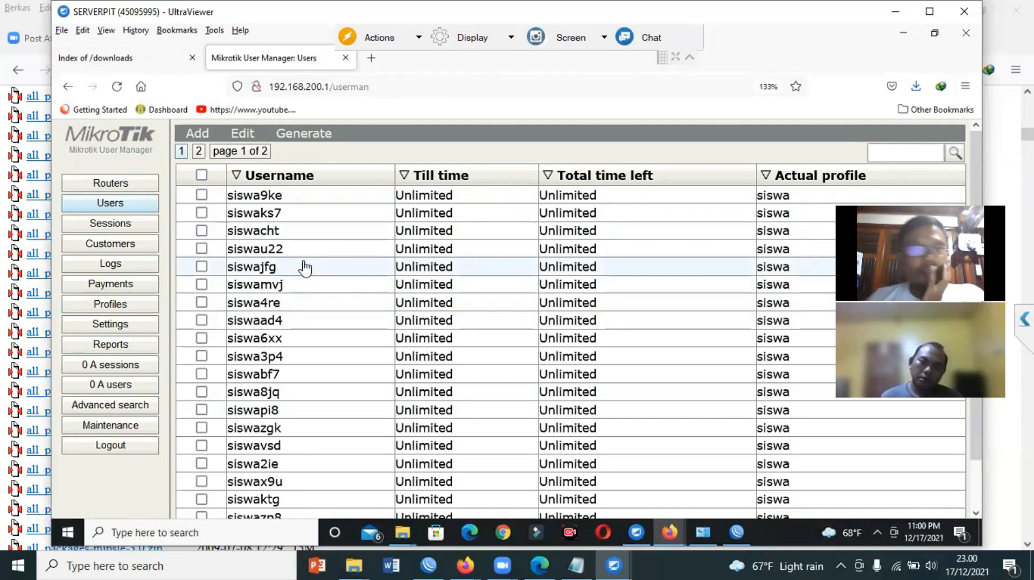
Step: Show the options for adding users from the full user list, and check the active users list again
{"action": "left_click", "coordinate": [204, 136]}
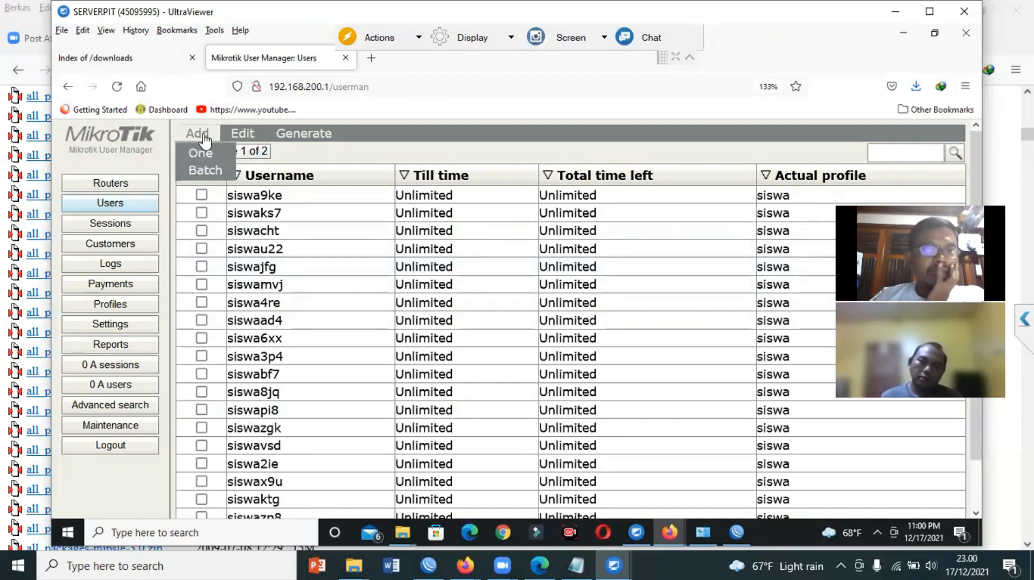
{"action": "left_click", "coordinate": [116, 387]}
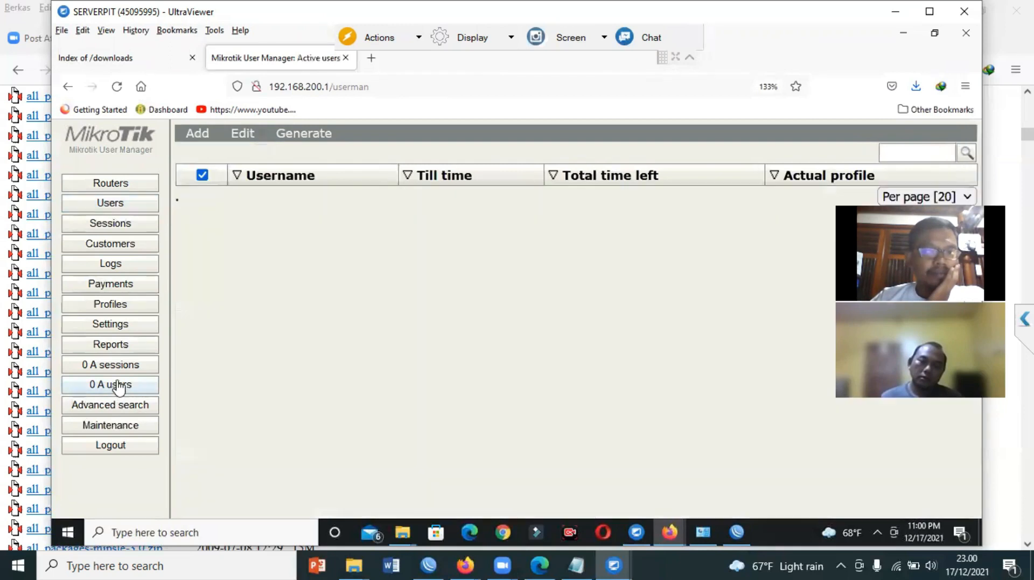
{"action": "left_click", "coordinate": [125, 205]}
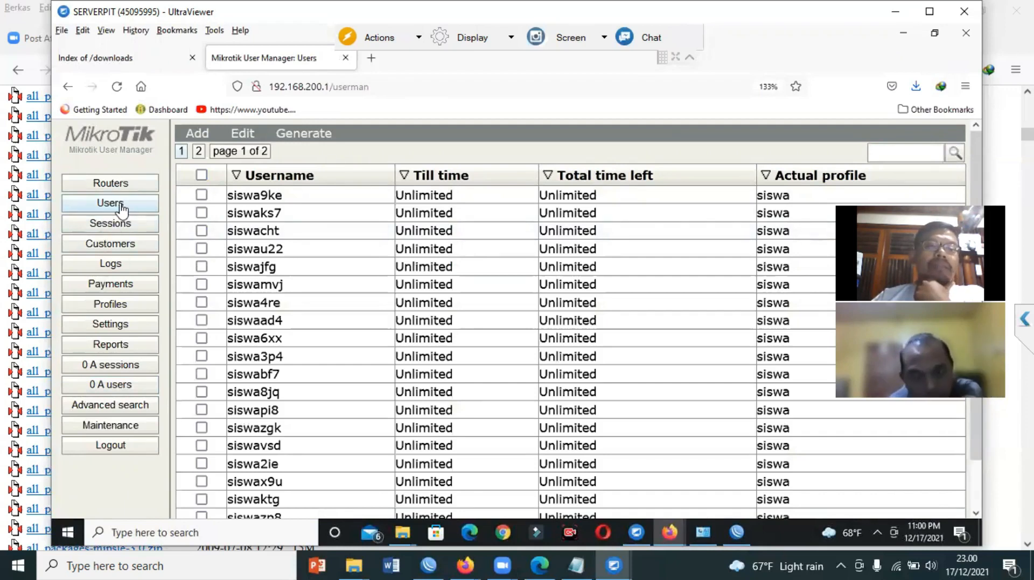
{"action": "left_click", "coordinate": [199, 134]}
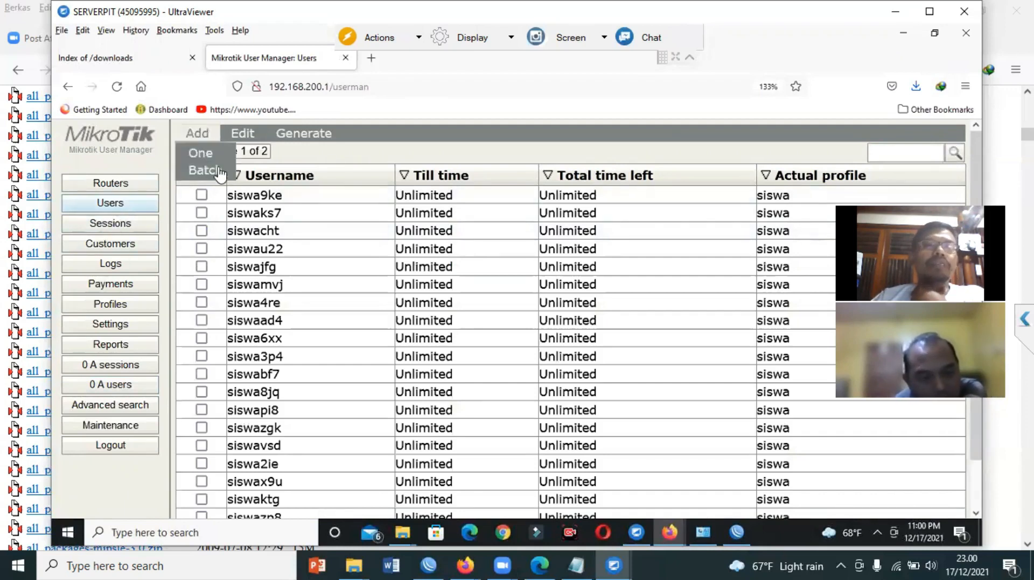